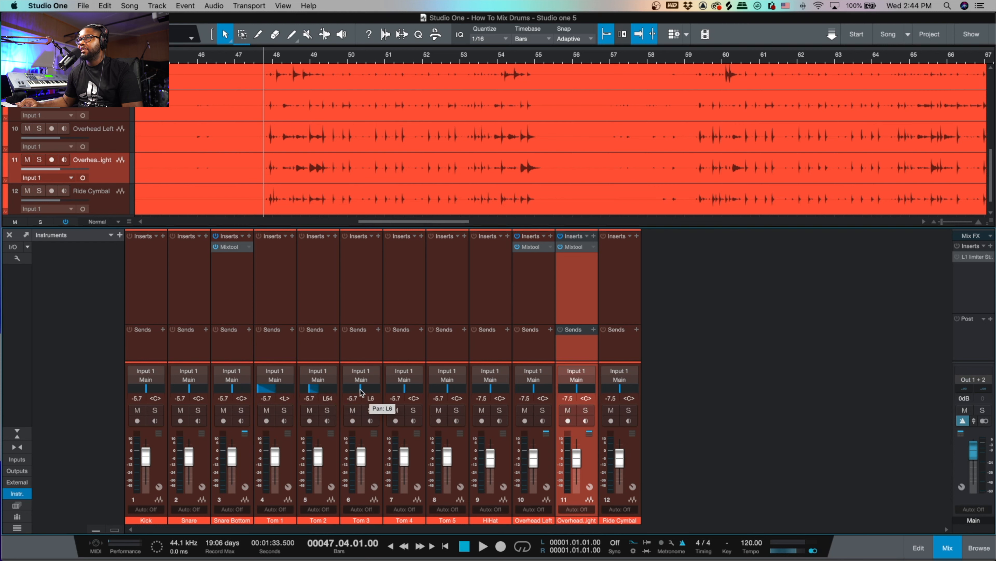
Step: Pan Tom 3 to R18, Tom 4 to R59 and Tom 5 hard right
{"action": "left_click_drag", "start_coordinate": [364, 391], "coordinate": [420, 394]}
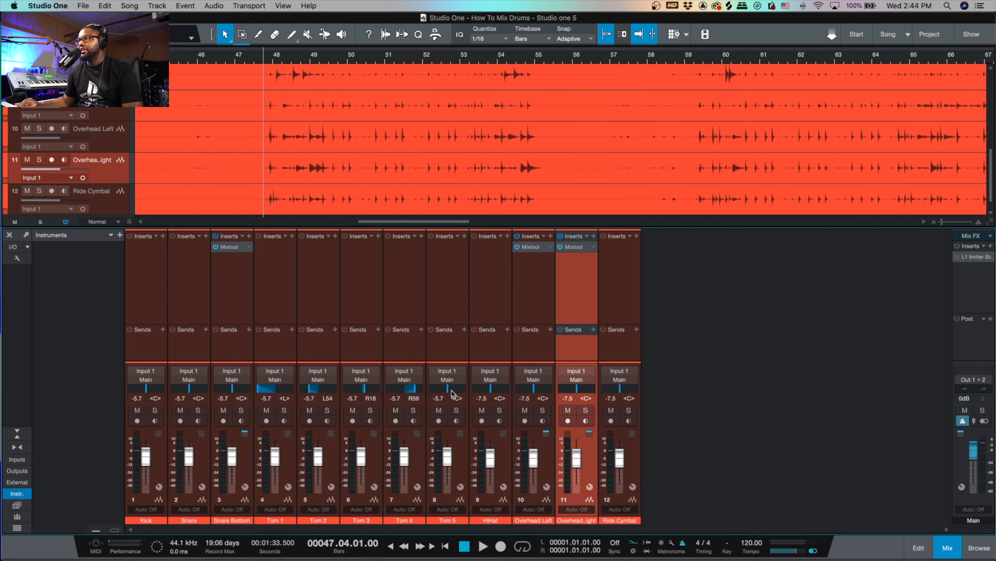
{"action": "left_click_drag", "start_coordinate": [447, 392], "coordinate": [473, 394]}
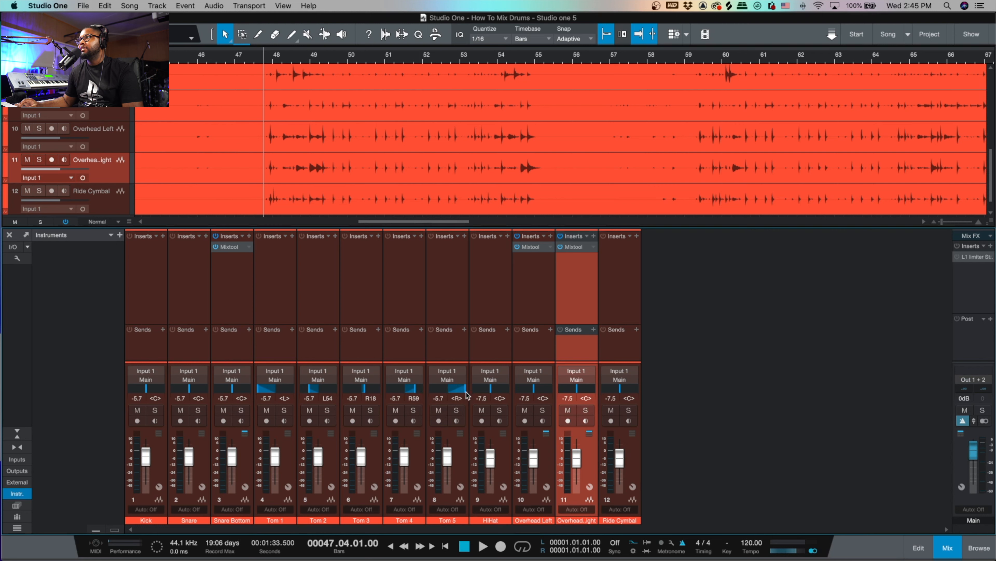
{"action": "mouse_move", "coordinate": [458, 394]}
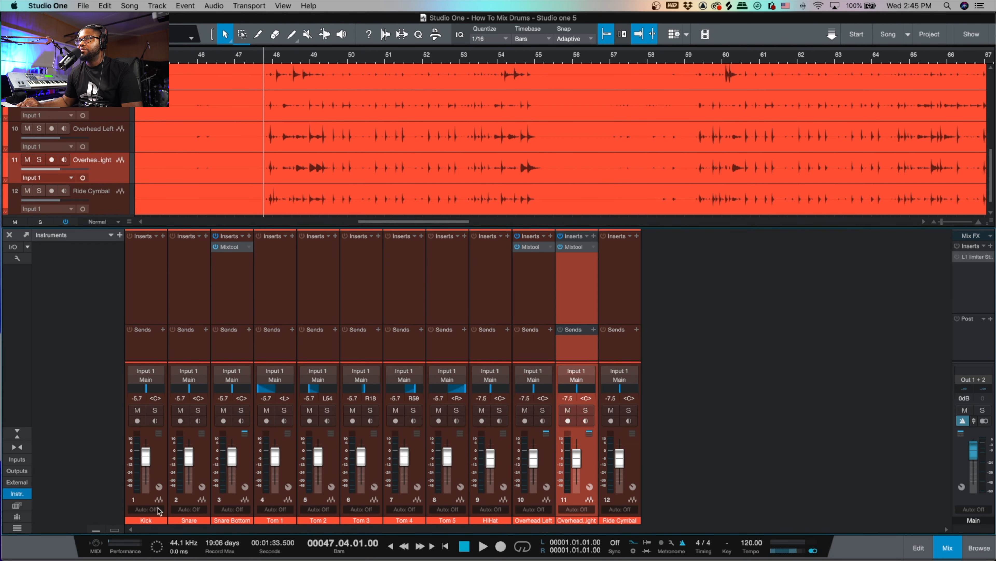
Step: Solo the Kick channel and audition it on its own
{"action": "left_click", "coordinate": [160, 458]}
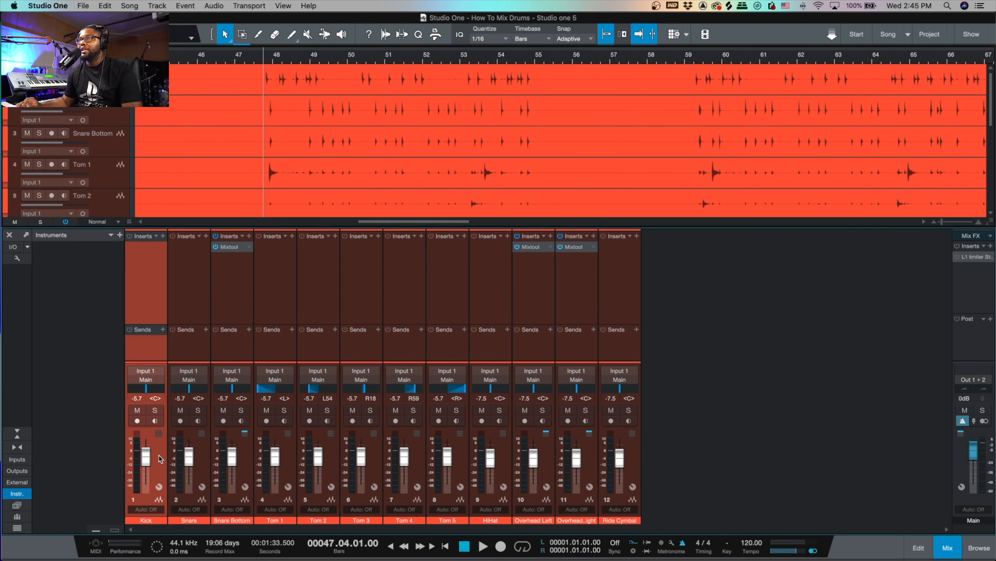
{"action": "left_click", "coordinate": [156, 410]}
{"action": "key", "text": "space"}
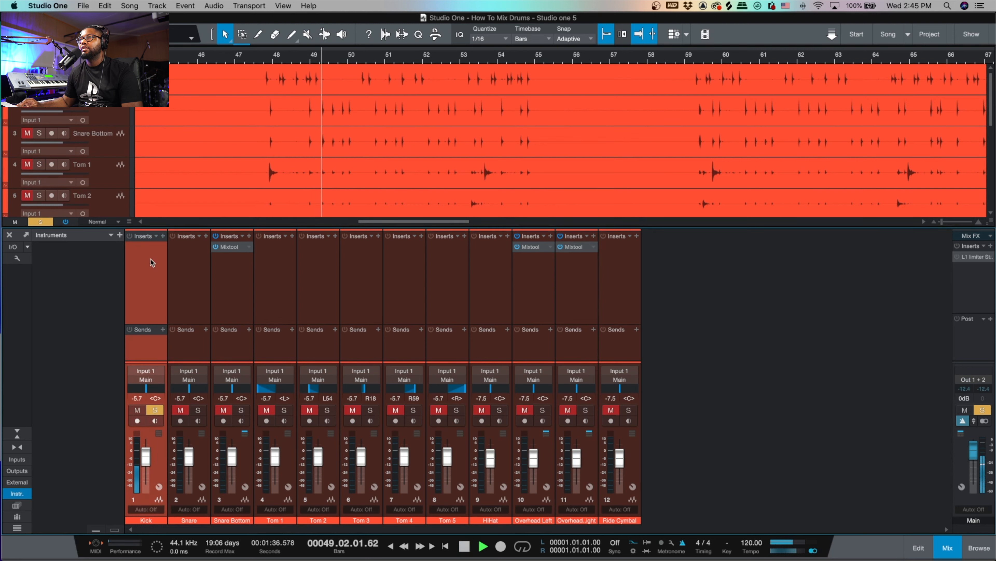
{"action": "key", "text": "space"}
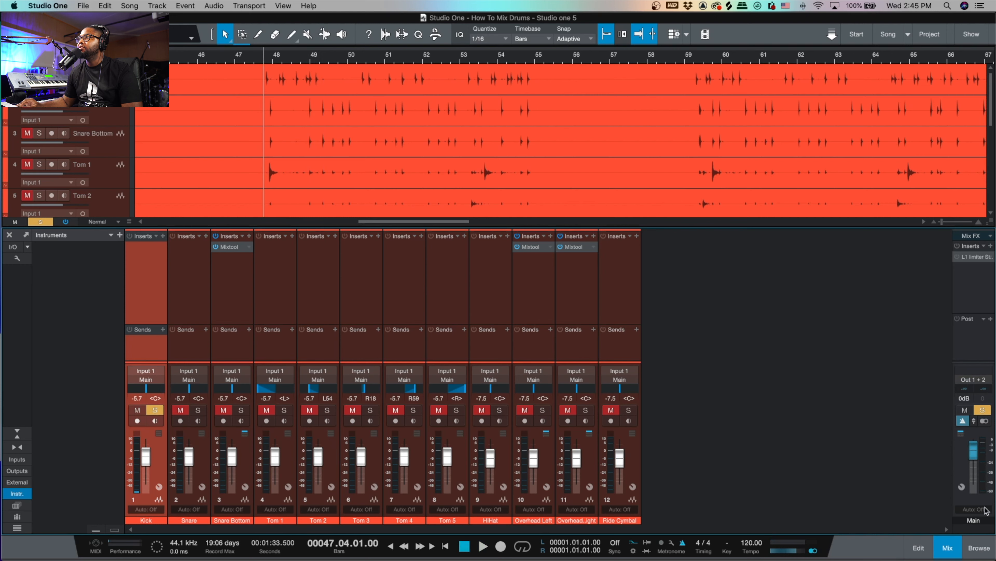
Step: Insert the PreSonus Compressor effect on the Kick channel
{"action": "left_click", "coordinate": [978, 548]}
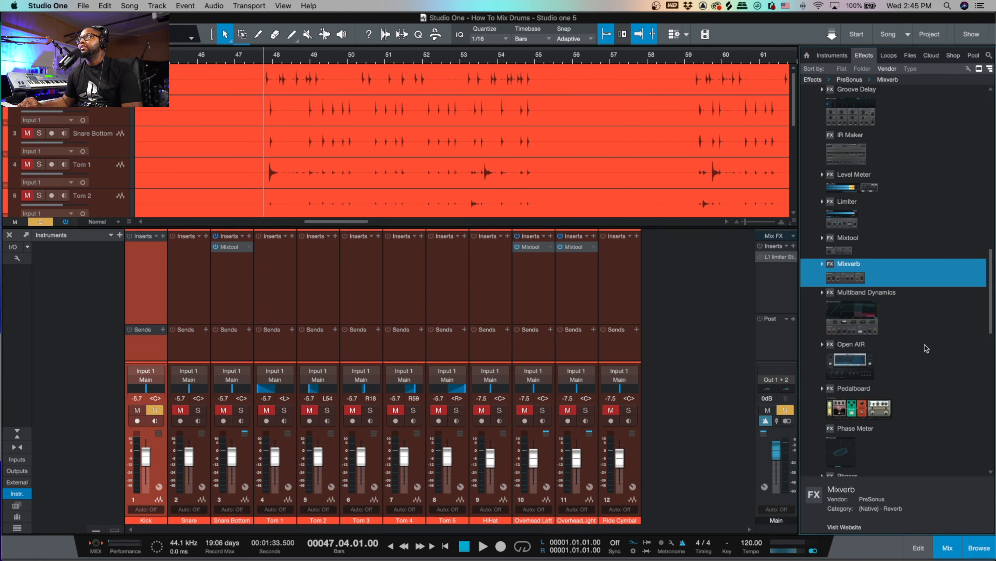
{"action": "scroll", "coordinate": [900, 228], "scroll_direction": "up", "scroll_amount": 1}
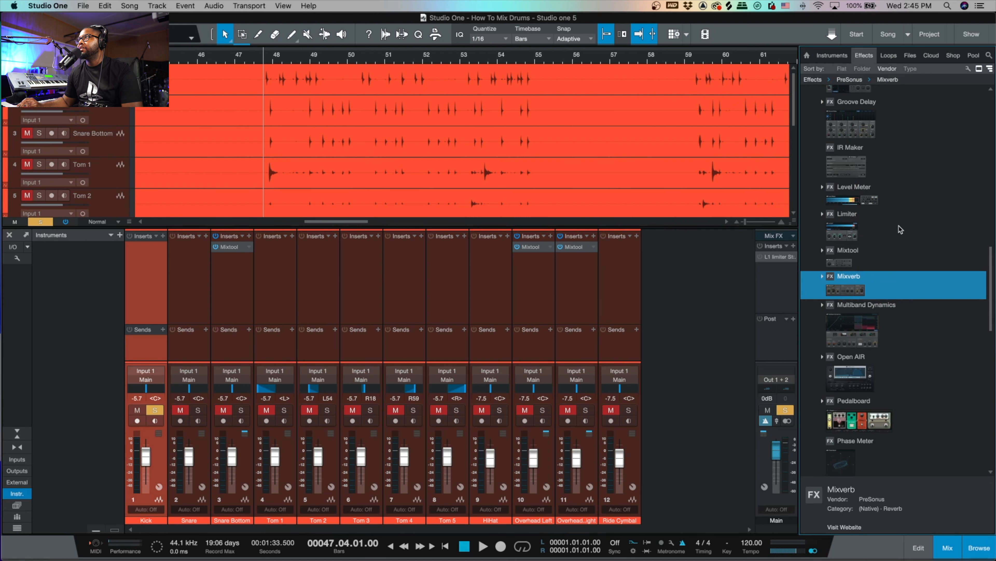
{"action": "scroll", "coordinate": [900, 229], "scroll_direction": "up", "scroll_amount": 10}
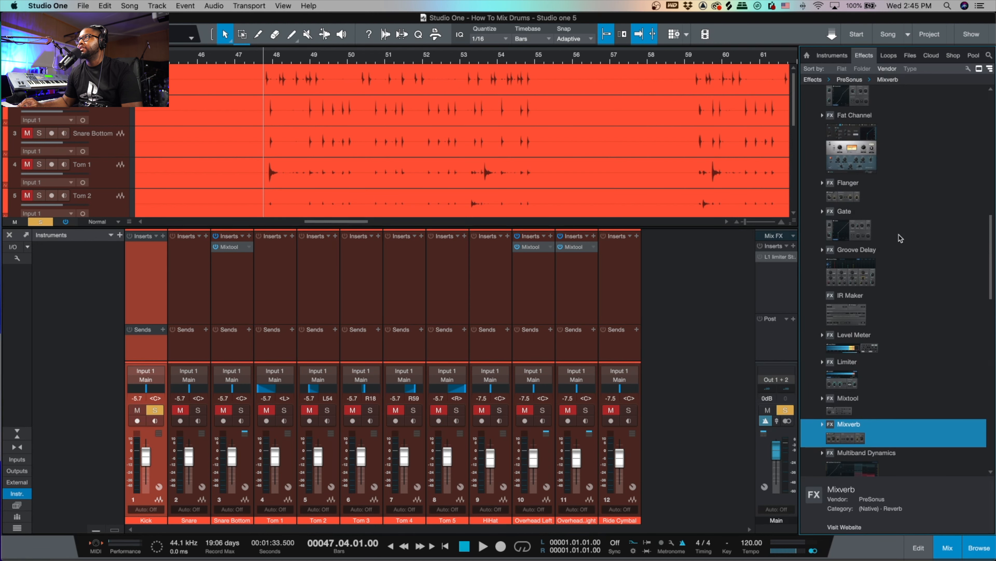
{"action": "scroll", "coordinate": [900, 237], "scroll_direction": "up", "scroll_amount": 12}
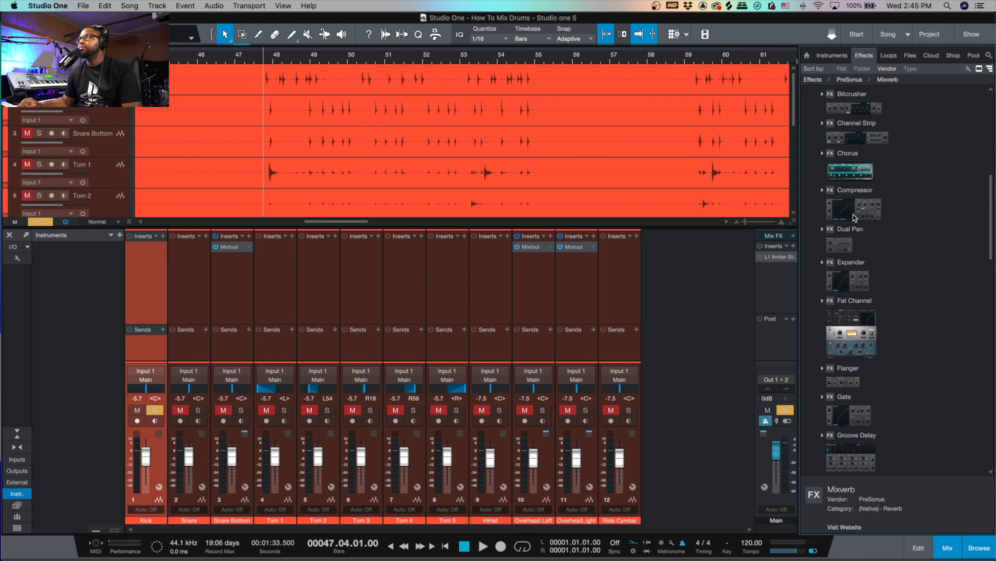
{"action": "left_click_drag", "start_coordinate": [856, 214], "coordinate": [330, 78]}
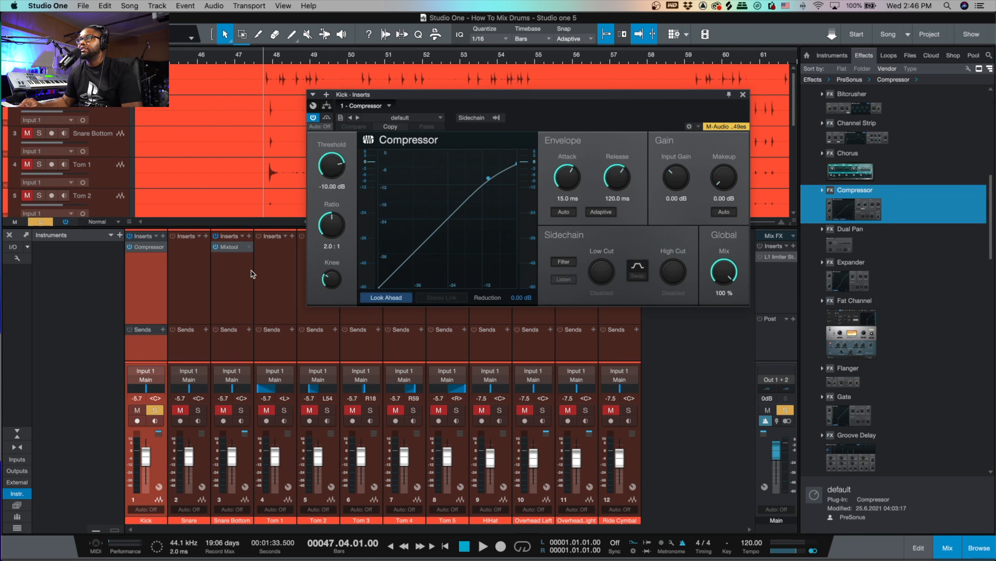
Step: Set the kick compressor's threshold to -25.36 dB, attack to 33.0 ms and makeup gain to 4.32 dB, listening to playback
{"action": "key", "text": "space"}
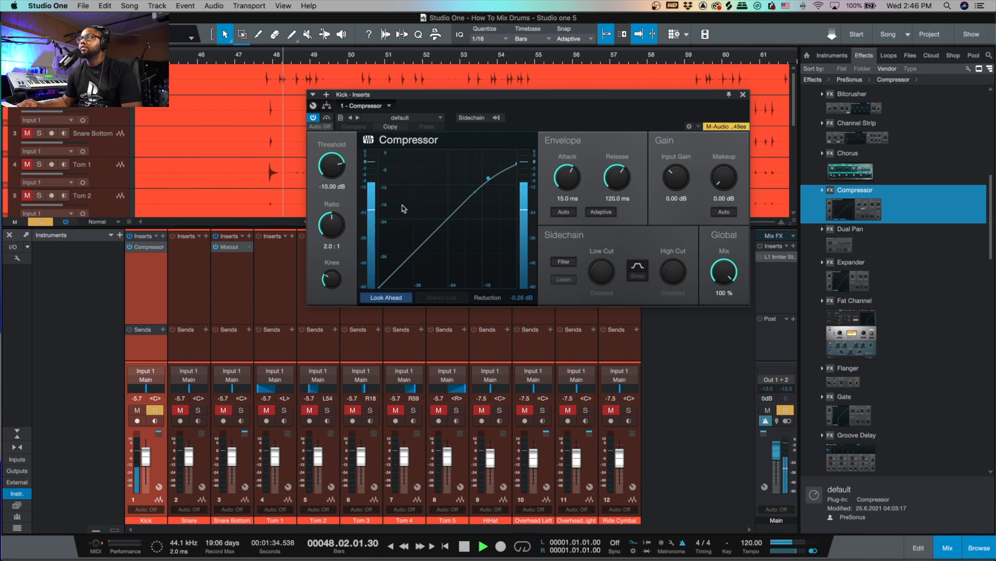
{"action": "left_click_drag", "start_coordinate": [331, 175], "coordinate": [331, 195]}
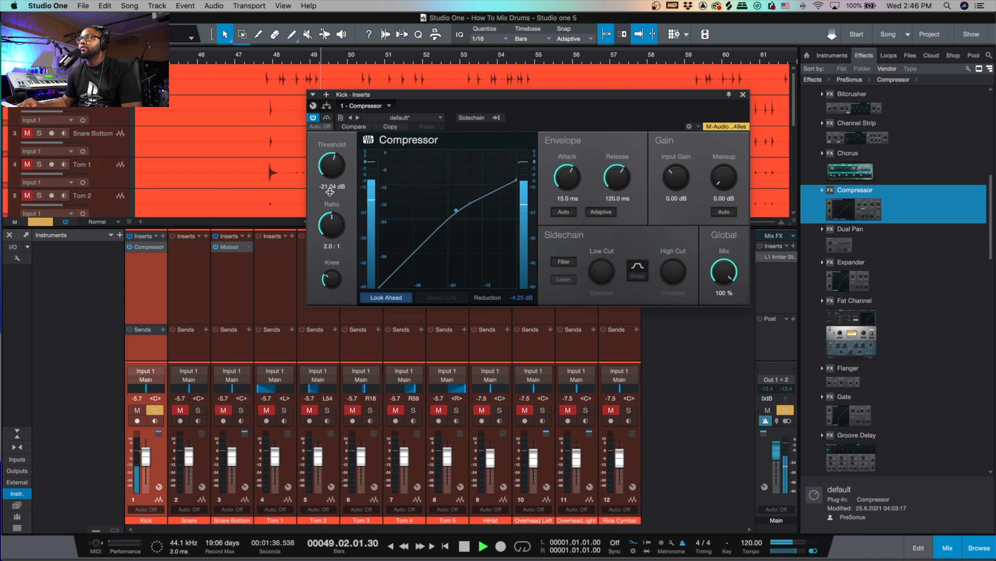
{"action": "left_click_drag", "start_coordinate": [569, 183], "coordinate": [570, 173]}
{"action": "left_click_drag", "start_coordinate": [333, 165], "coordinate": [334, 172]}
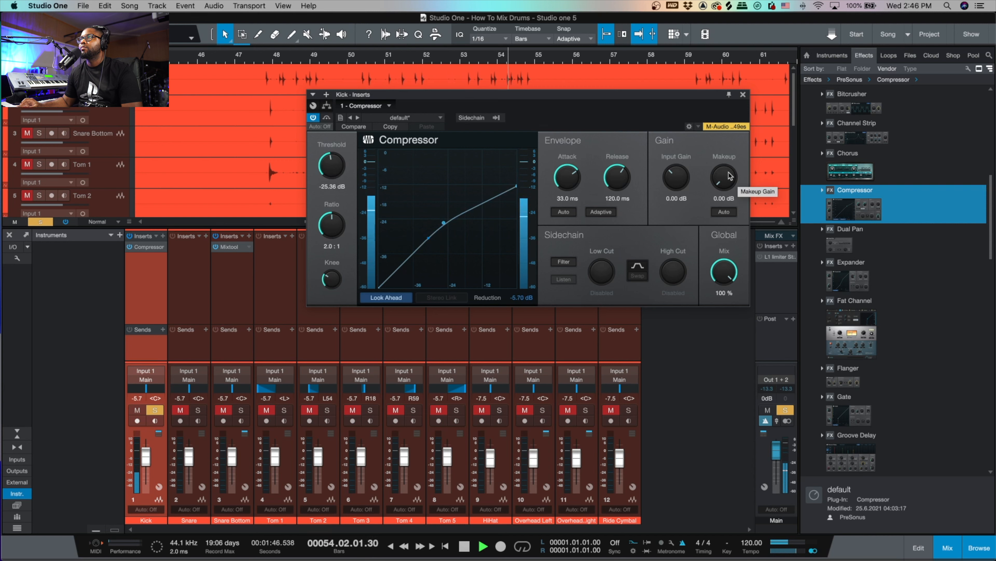
{"action": "key", "text": "space"}
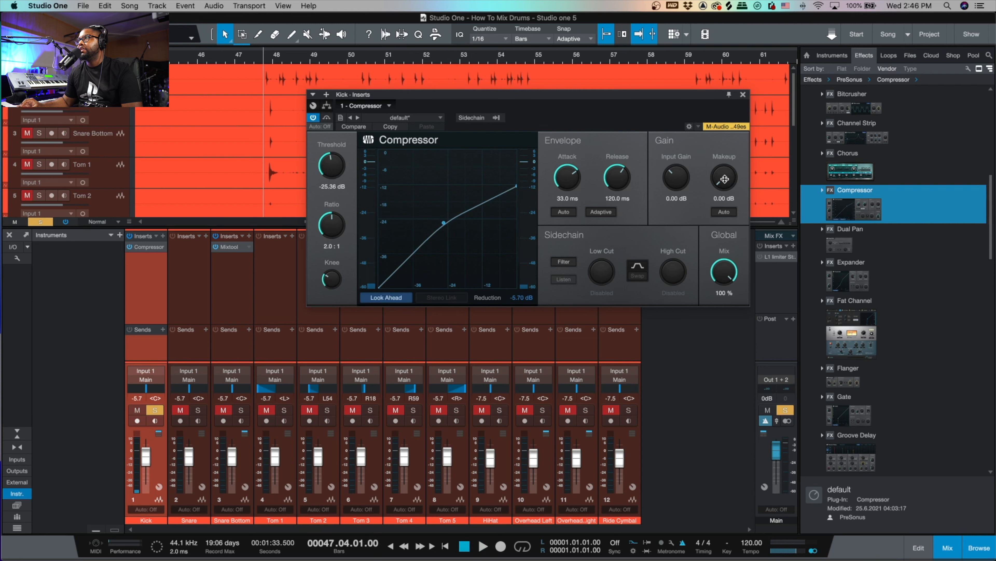
{"action": "left_click_drag", "start_coordinate": [724, 179], "coordinate": [723, 167]}
Step: Play the soloed kick and compare its sound with the compressor bypassed and engaged
{"action": "key", "text": "space"}
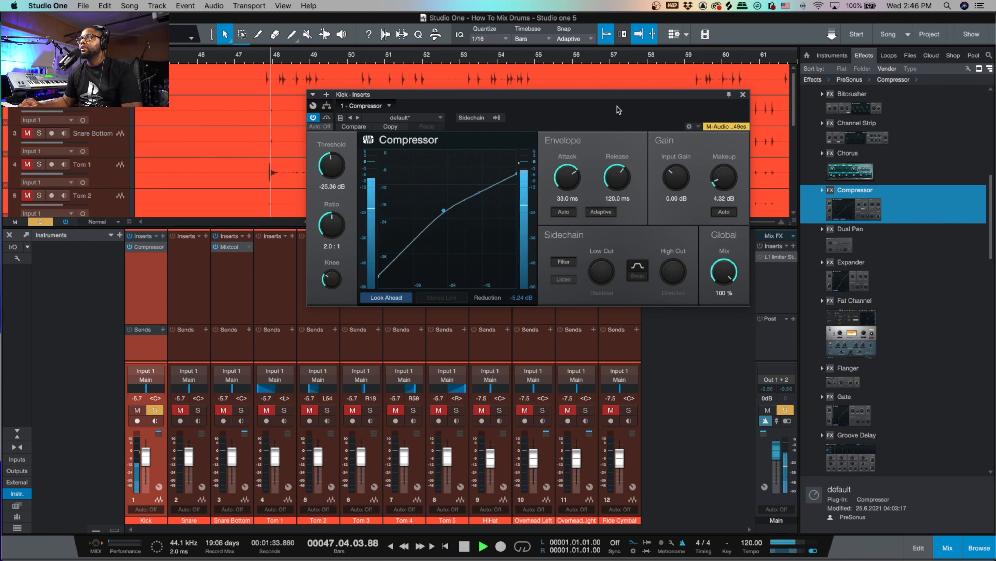
{"action": "left_click_drag", "start_coordinate": [594, 105], "coordinate": [360, 168]}
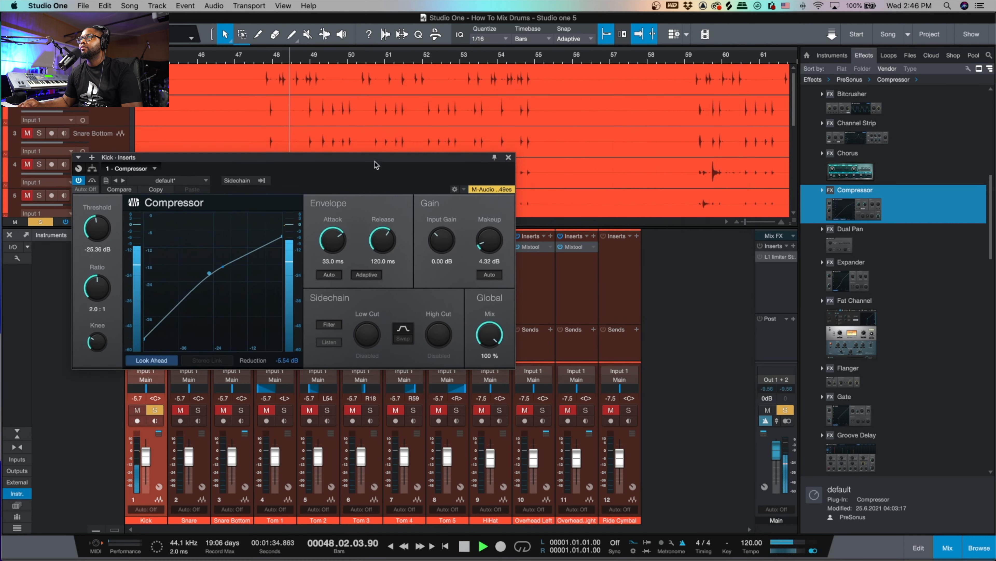
{"action": "left_click", "coordinate": [78, 181]}
{"action": "left_click", "coordinate": [78, 181]}
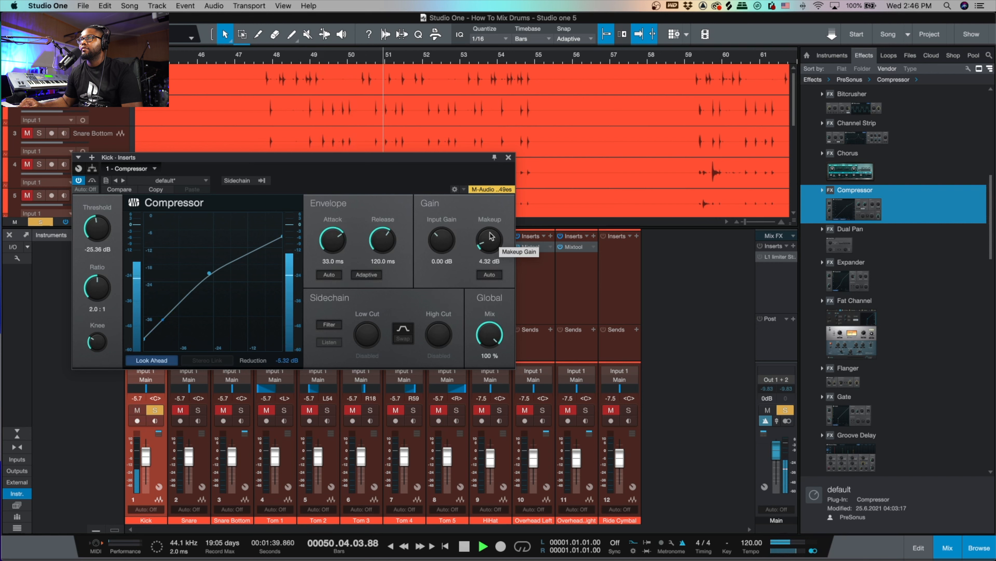
{"action": "left_click", "coordinate": [79, 181]}
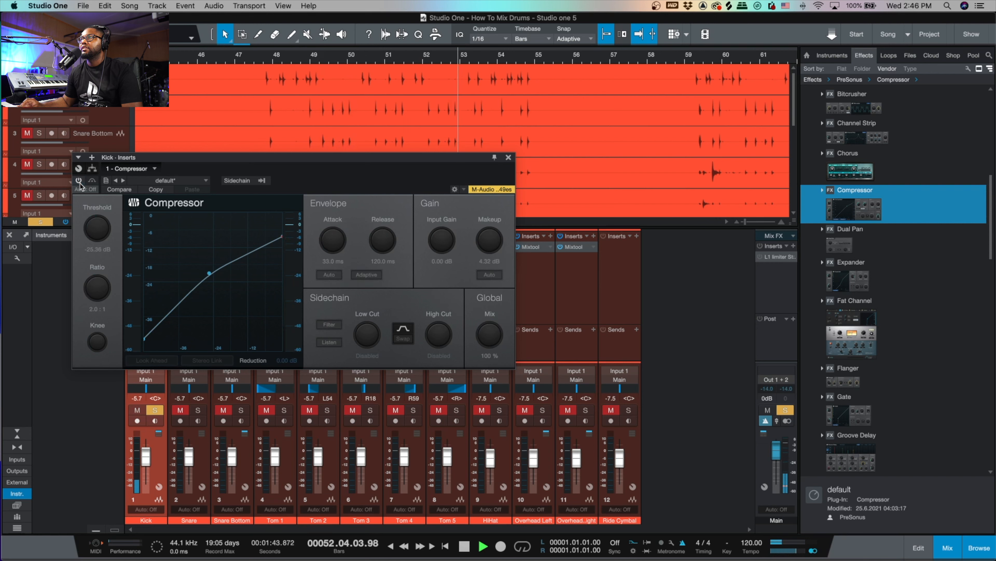
{"action": "key", "text": "space"}
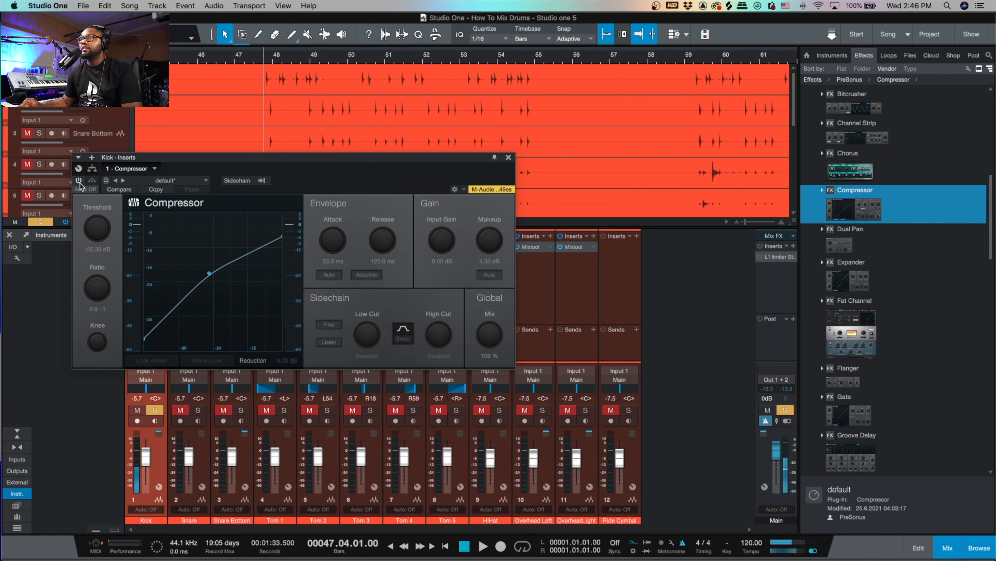
{"action": "left_click", "coordinate": [79, 180]}
{"action": "key", "text": "space"}
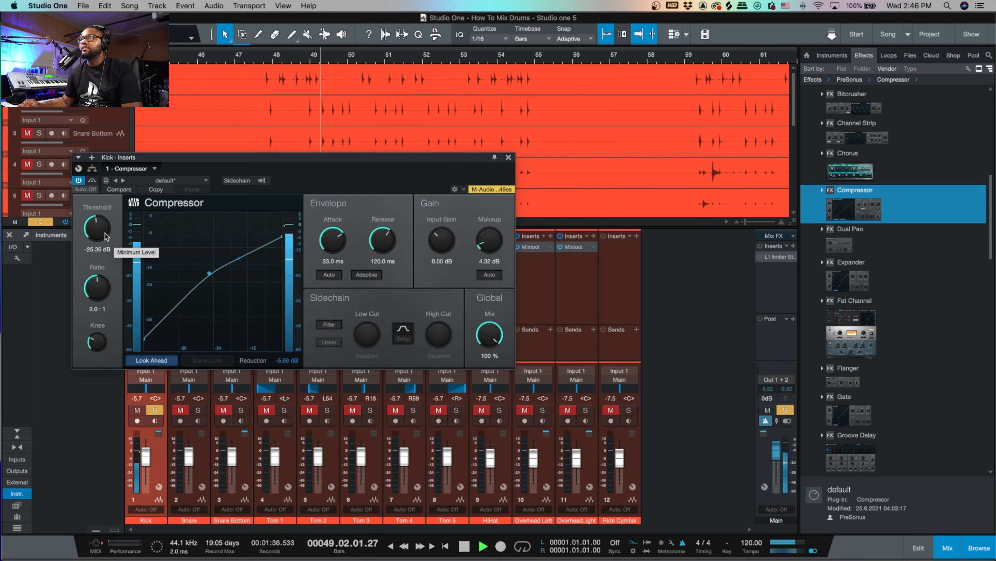
{"action": "key", "text": "space"}
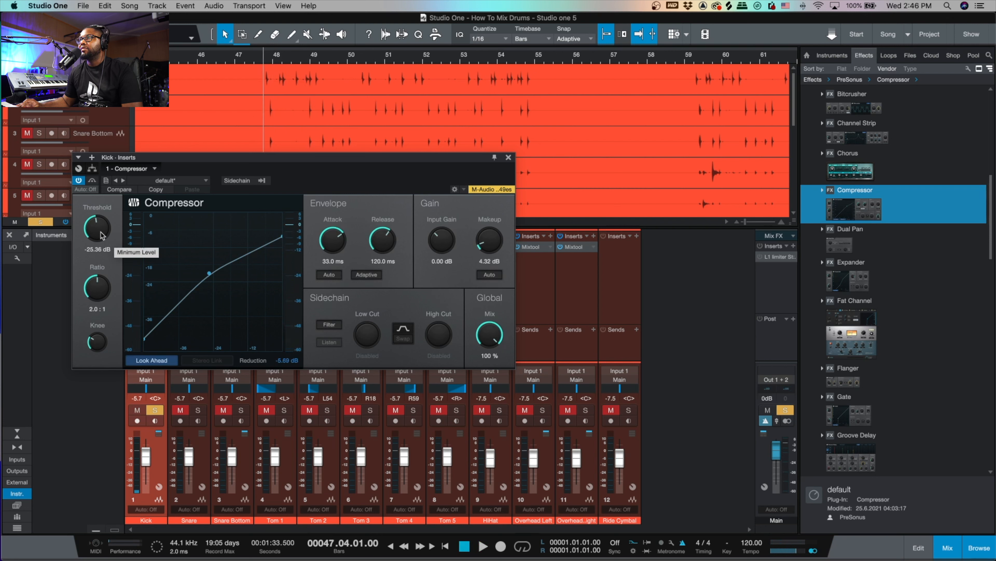
Step: Lower the kick compressor's threshold to -30.40 dB and lengthen its attack to 78.8 ms while listening
{"action": "left_click_drag", "start_coordinate": [102, 235], "coordinate": [98, 240]}
{"action": "key", "text": "space"}
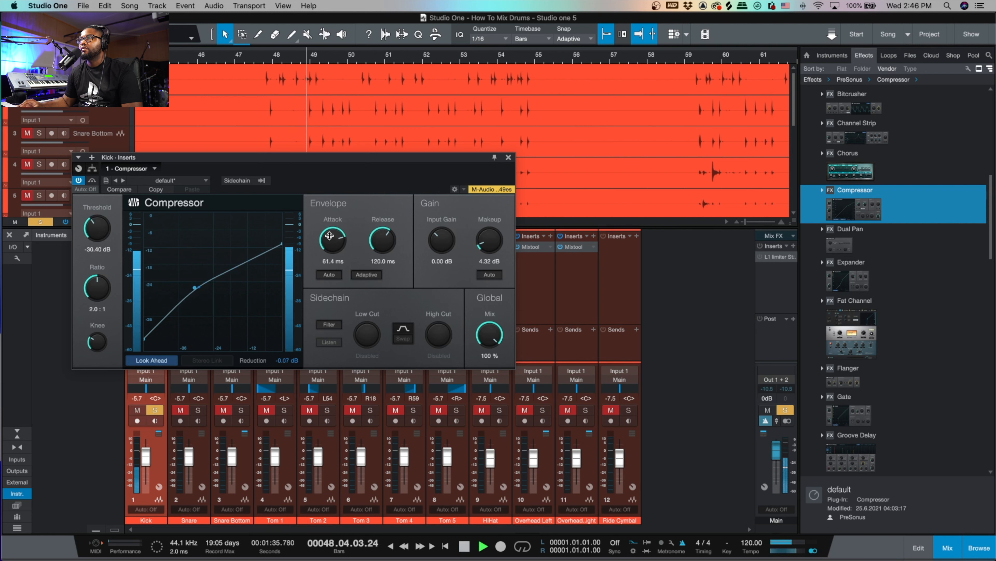
{"action": "left_click_drag", "start_coordinate": [332, 244], "coordinate": [345, 239]}
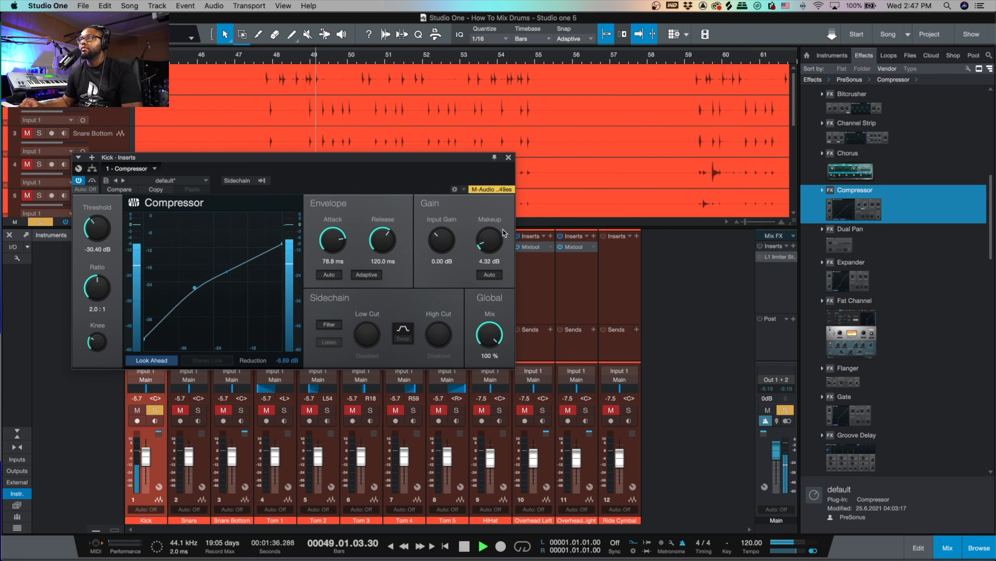
{"action": "key", "text": "space"}
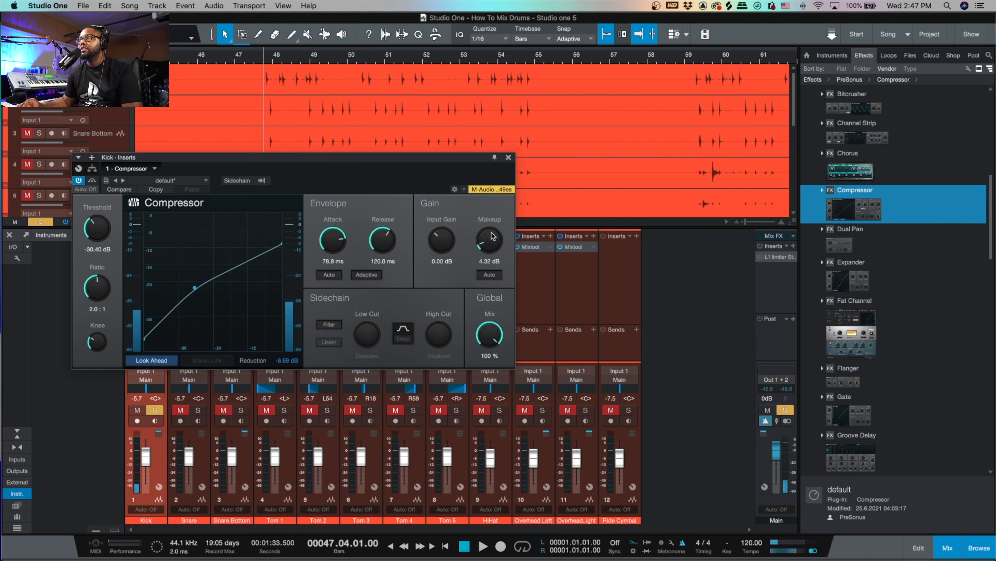
Step: Compare the kick with the compressor bypassed and engaged, and raise its makeup gain to 4.56 dB
{"action": "key", "text": "space"}
{"action": "left_click", "coordinate": [79, 180]}
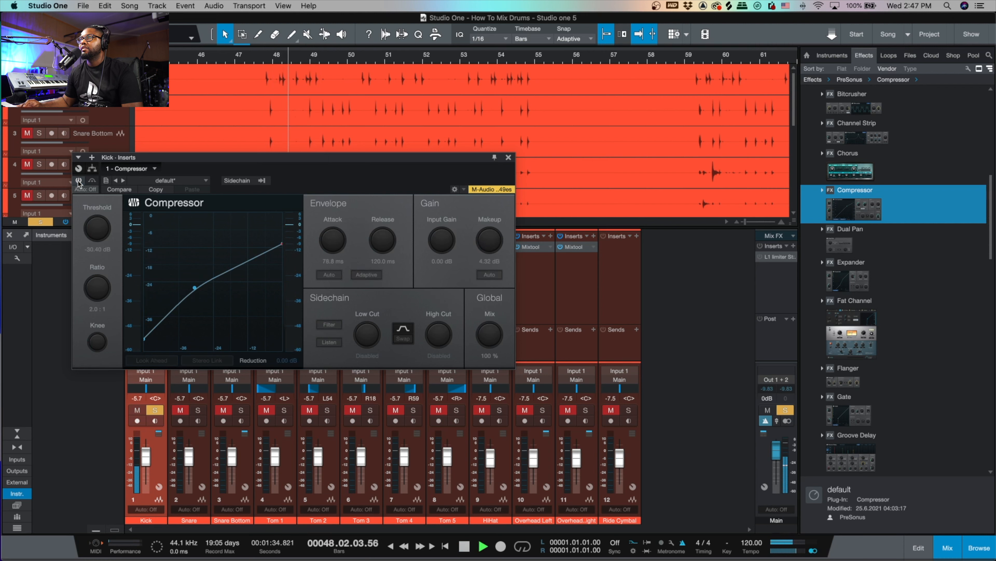
{"action": "left_click", "coordinate": [78, 180]}
{"action": "key", "text": "space"}
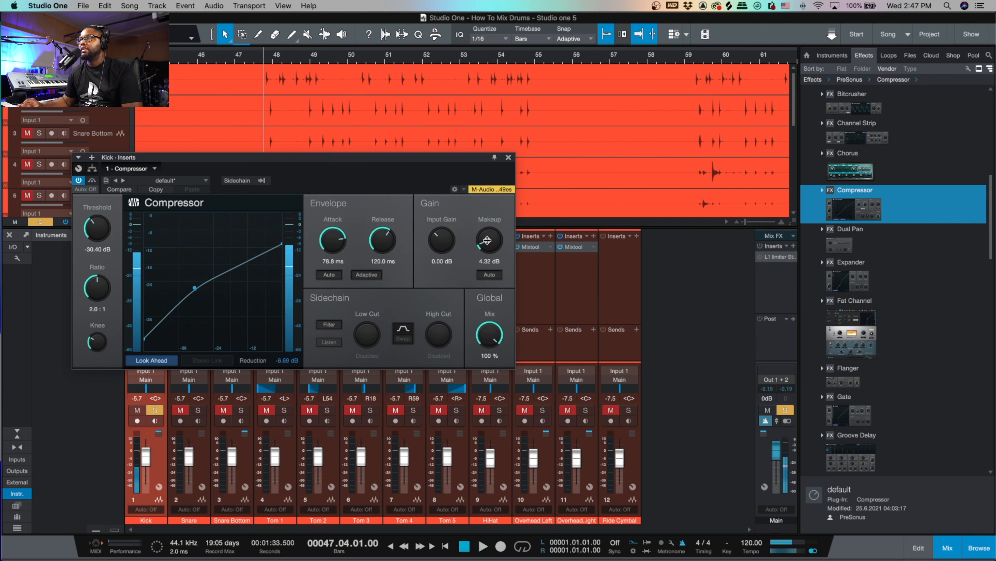
{"action": "left_click_drag", "start_coordinate": [487, 240], "coordinate": [487, 240]}
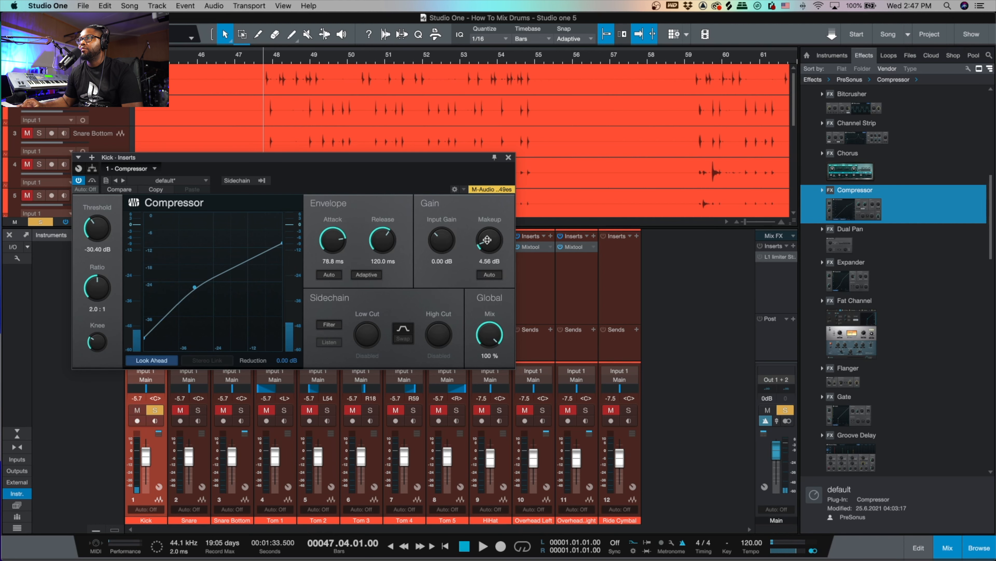
{"action": "left_click", "coordinate": [509, 157]}
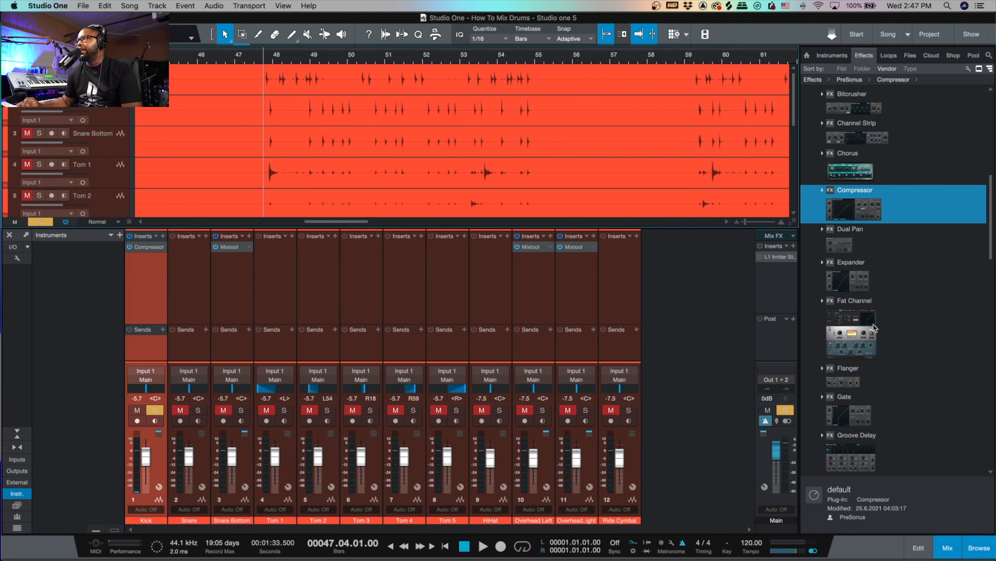
Step: Insert the PreSonus Gate effect on the Kick channel ahead of the Compressor
{"action": "scroll", "coordinate": [834, 349], "scroll_direction": "down", "scroll_amount": 1}
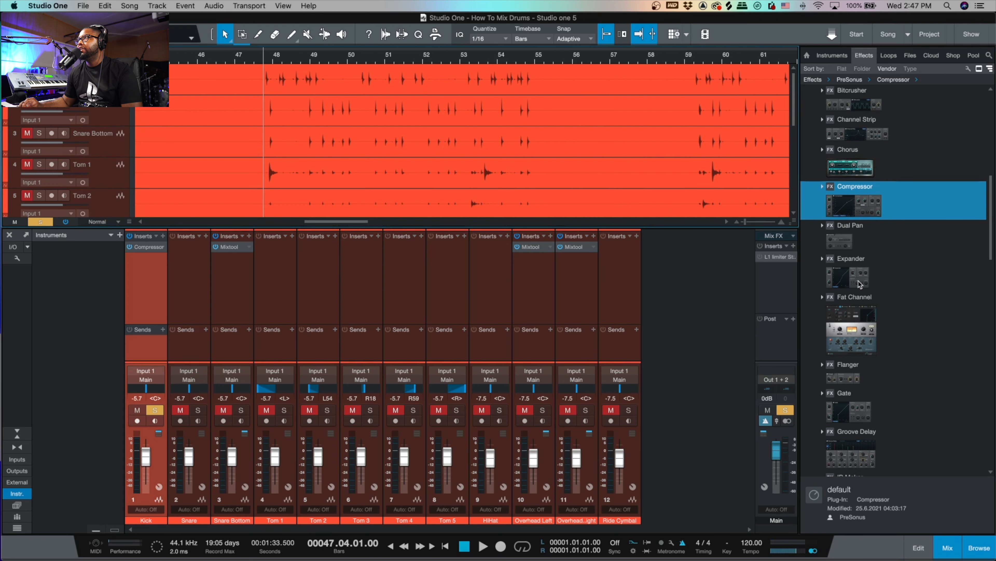
{"action": "scroll", "coordinate": [859, 284], "scroll_direction": "down", "scroll_amount": 5}
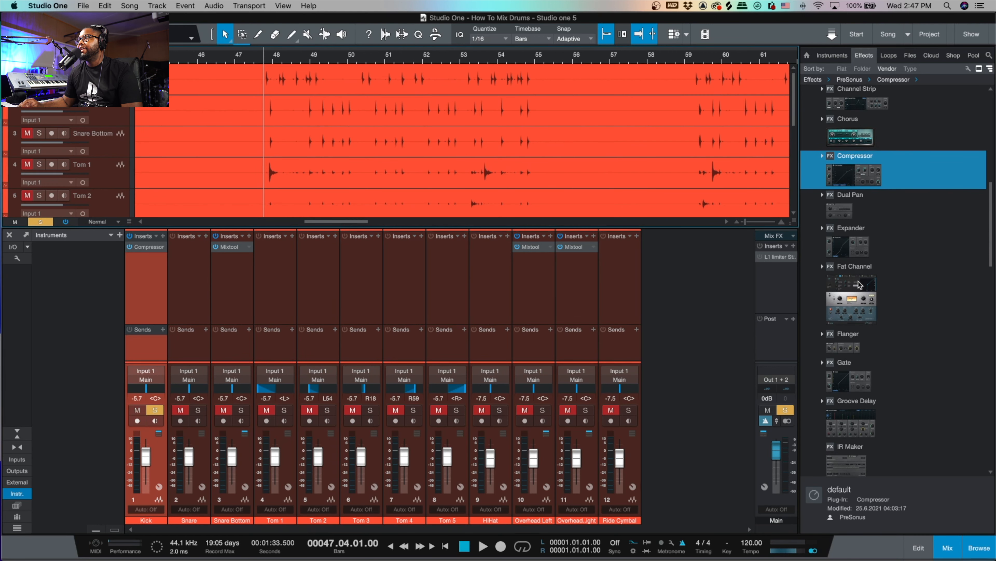
{"action": "left_click", "coordinate": [849, 374]}
{"action": "left_click_drag", "start_coordinate": [554, 330], "coordinate": [154, 246]}
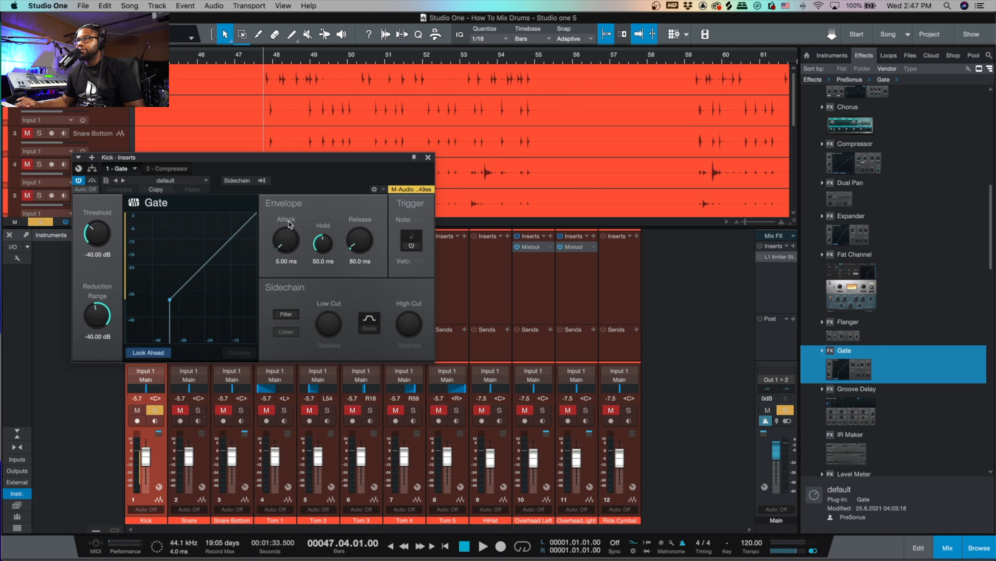
Step: Set the kick gate's threshold to -29.80 dB and its release to 279.0 ms during playback
{"action": "key", "text": "space"}
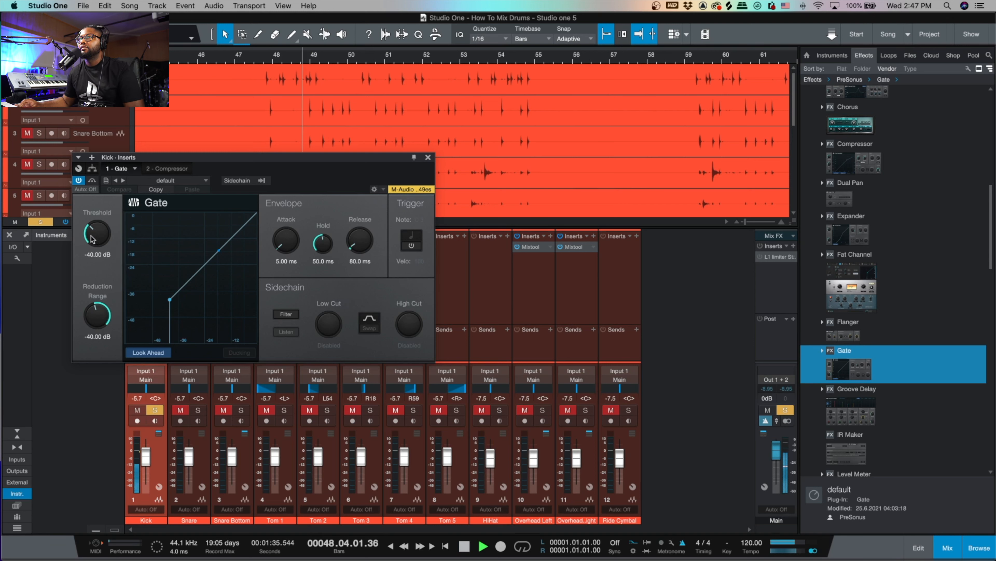
{"action": "left_click_drag", "start_coordinate": [94, 232], "coordinate": [91, 220]}
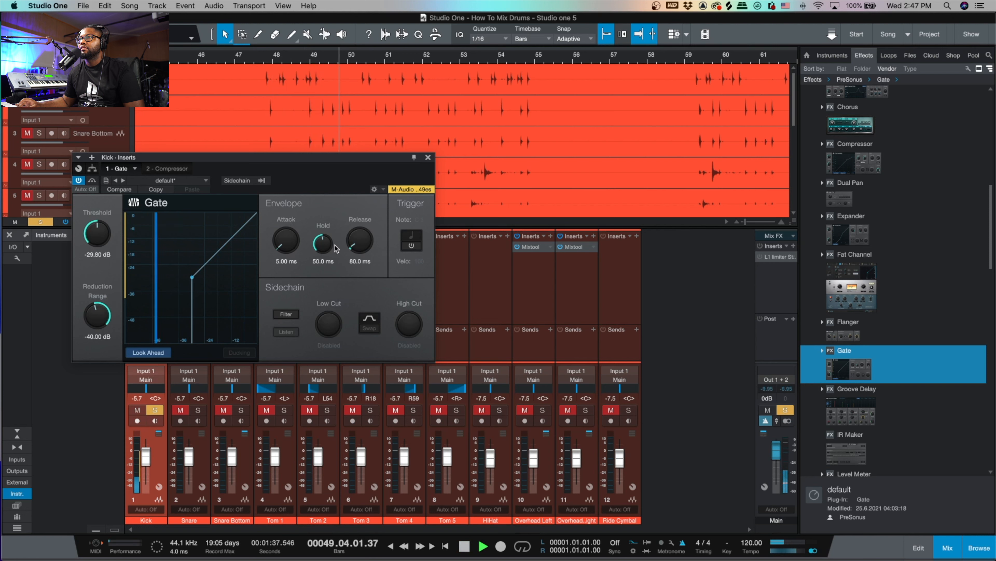
{"action": "left_click_drag", "start_coordinate": [349, 238], "coordinate": [348, 233]}
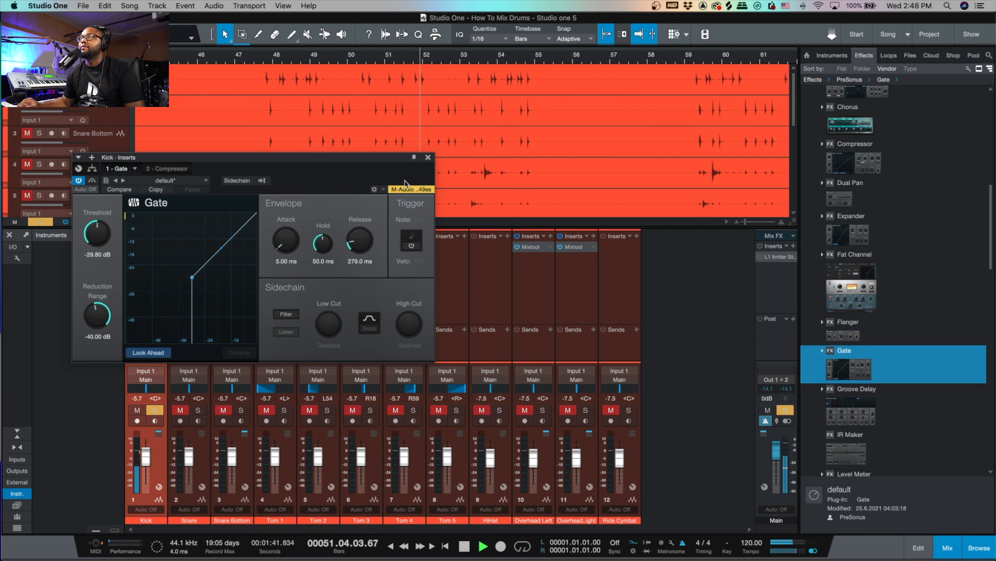
Step: Close the kick gate and insert the PreSonus Pro EQ on the Kick channel after the Compressor
{"action": "key", "text": "space"}
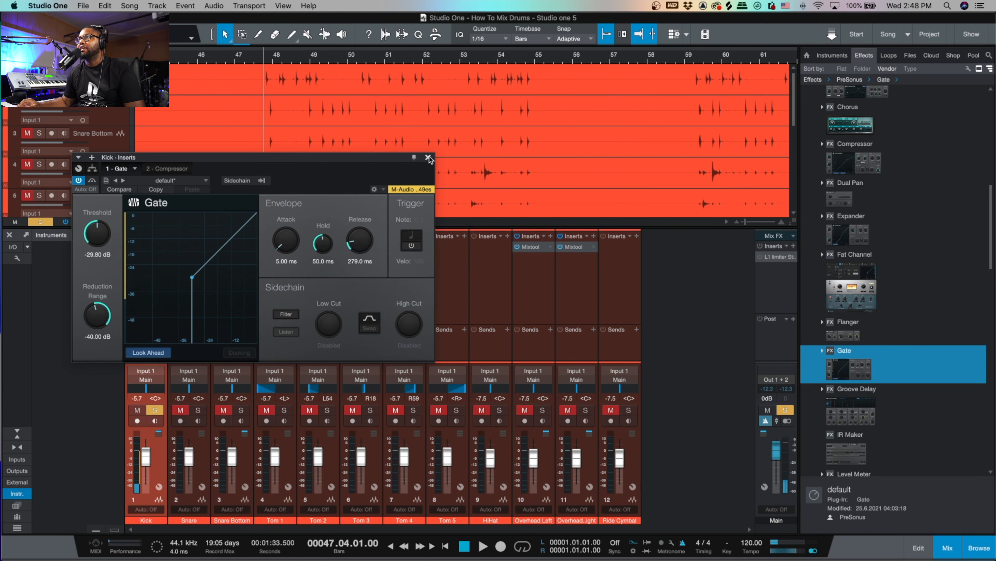
{"action": "left_click", "coordinate": [428, 157]}
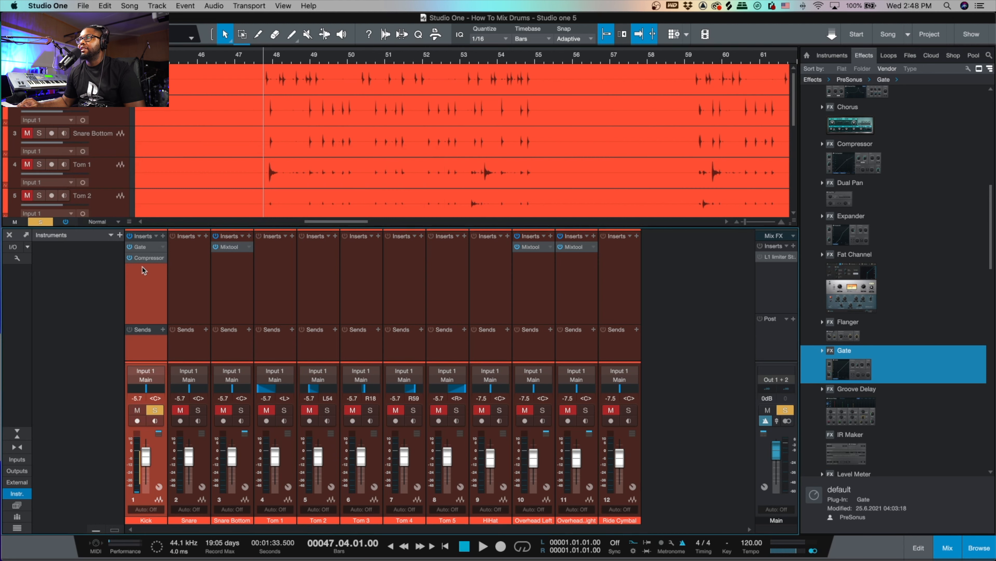
{"action": "scroll", "coordinate": [943, 332], "scroll_direction": "down", "scroll_amount": 10}
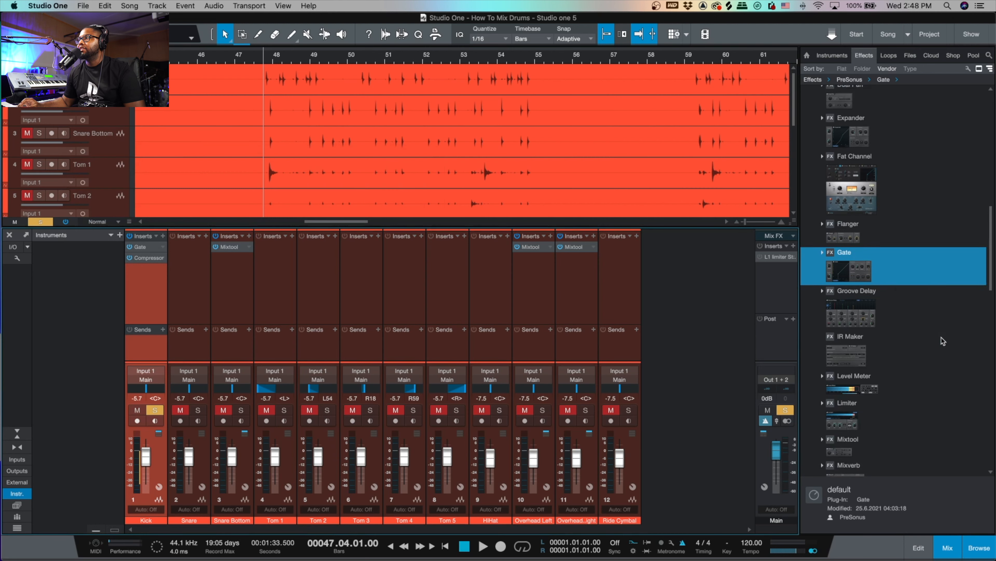
{"action": "scroll", "coordinate": [885, 344], "scroll_direction": "down", "scroll_amount": 5}
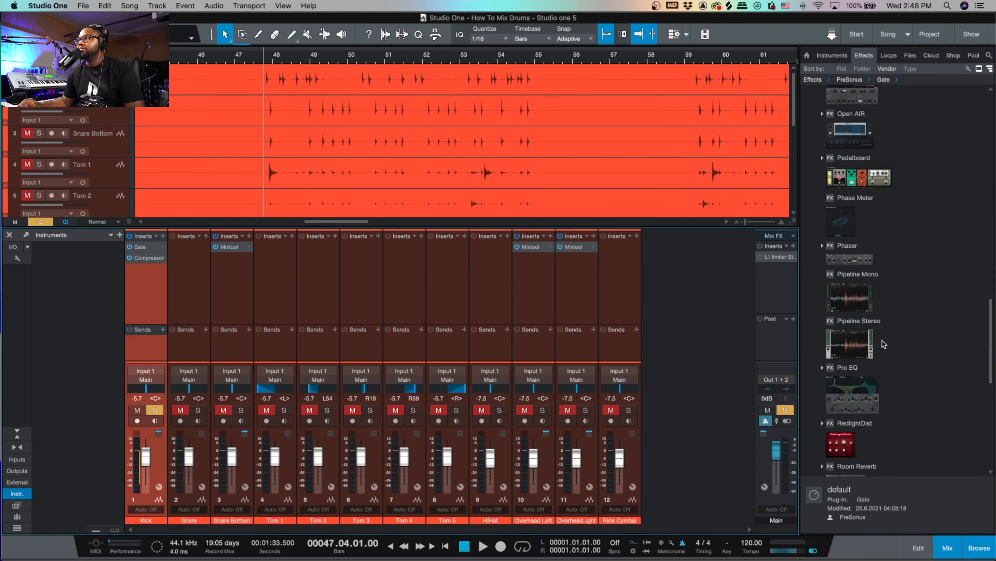
{"action": "left_click_drag", "start_coordinate": [856, 398], "coordinate": [140, 275]}
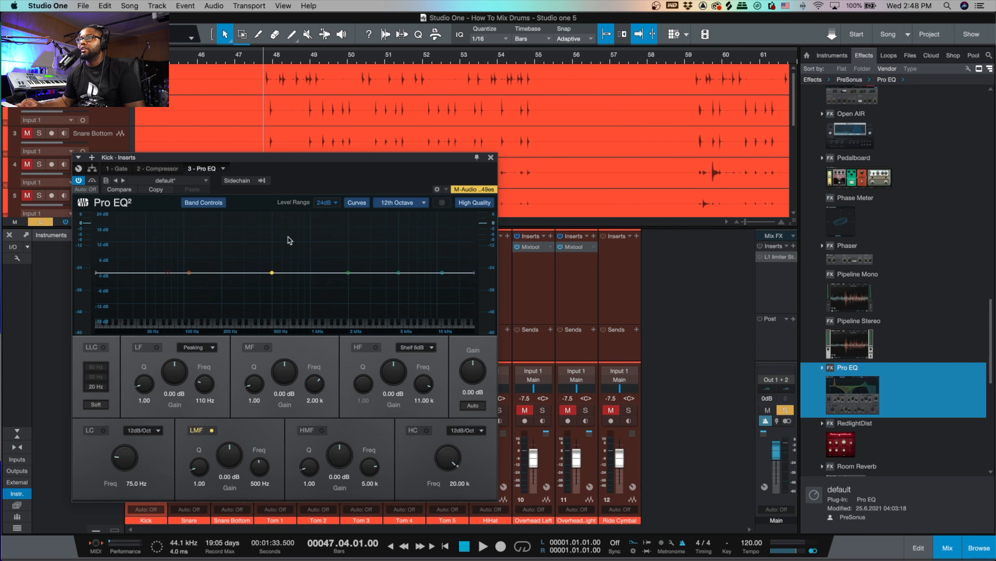
Step: During playback, cut the kick EQ's LMF band by 3.17 dB at 132 Hz and boost its LF band by 2.78 dB at 43.8 Hz
{"action": "key", "text": "space"}
{"action": "left_click_drag", "start_coordinate": [275, 270], "coordinate": [201, 284]}
{"action": "key", "text": "space"}
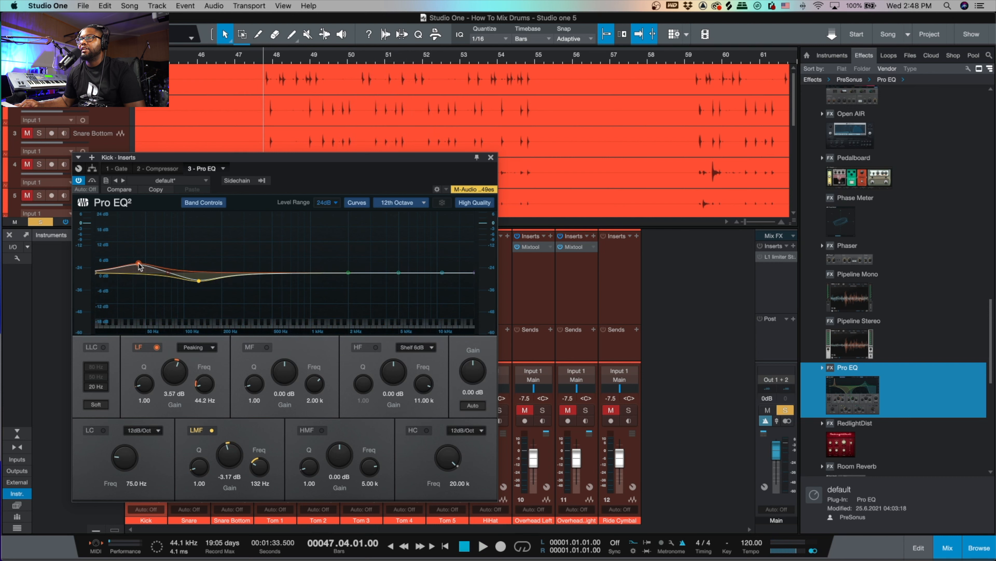
{"action": "key", "text": "space"}
{"action": "left_click_drag", "start_coordinate": [139, 265], "coordinate": [138, 265]}
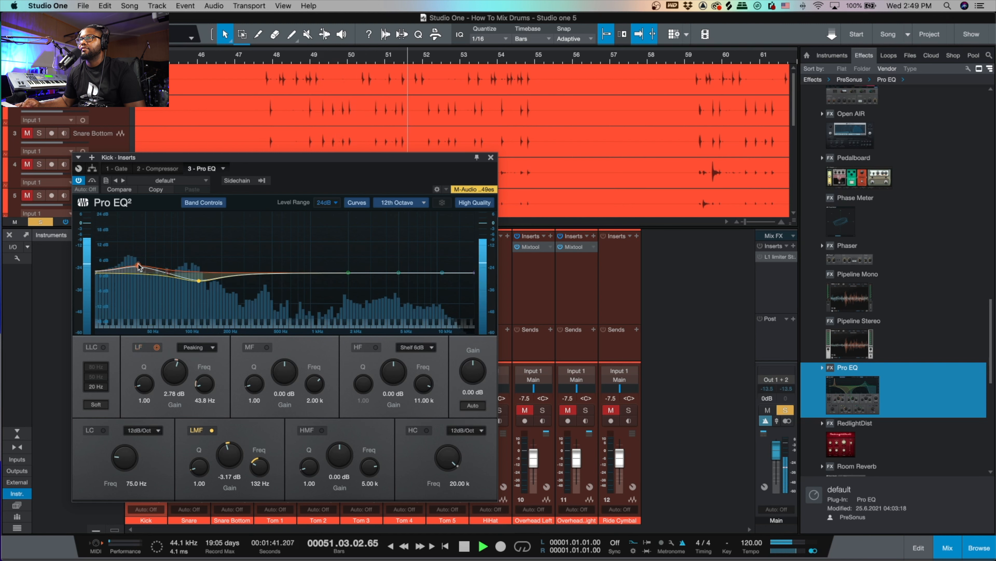
{"action": "left_click", "coordinate": [138, 265]}
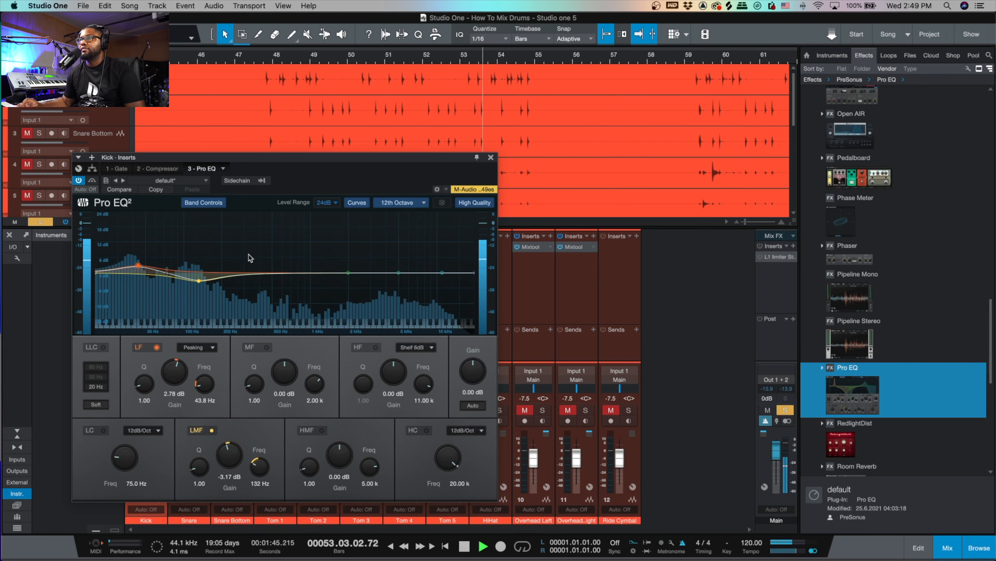
{"action": "key", "text": "space"}
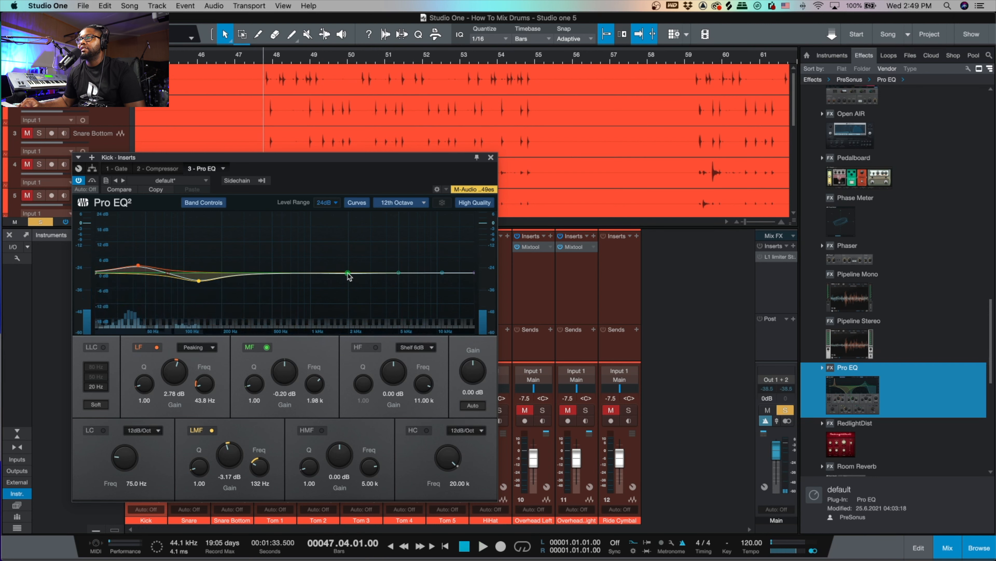
Step: Cut the kick EQ's MF band by 5.55 dB at 736 Hz and listen to the result
{"action": "left_click_drag", "start_coordinate": [348, 274], "coordinate": [294, 290]}
{"action": "key", "text": "space"}
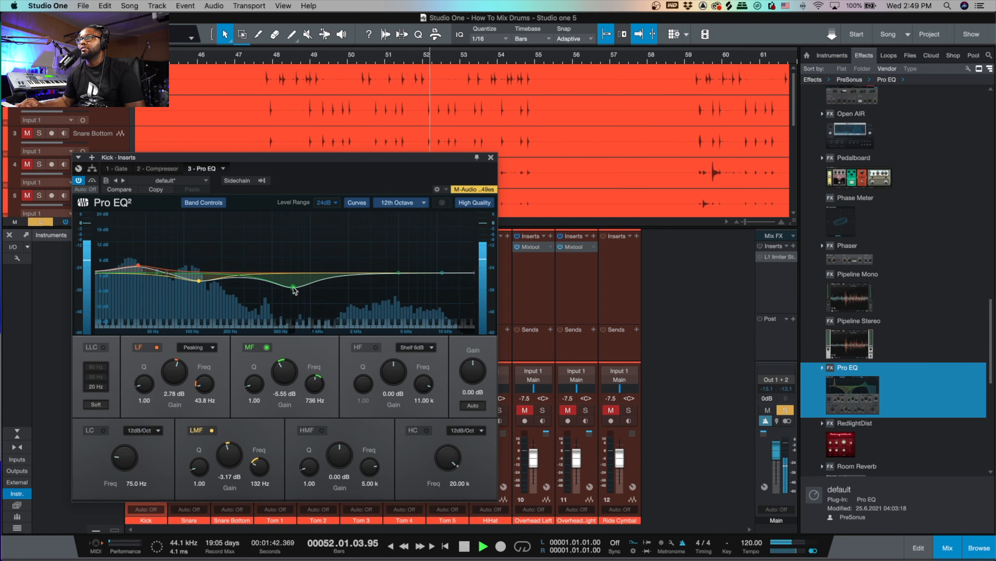
{"action": "key", "text": "space"}
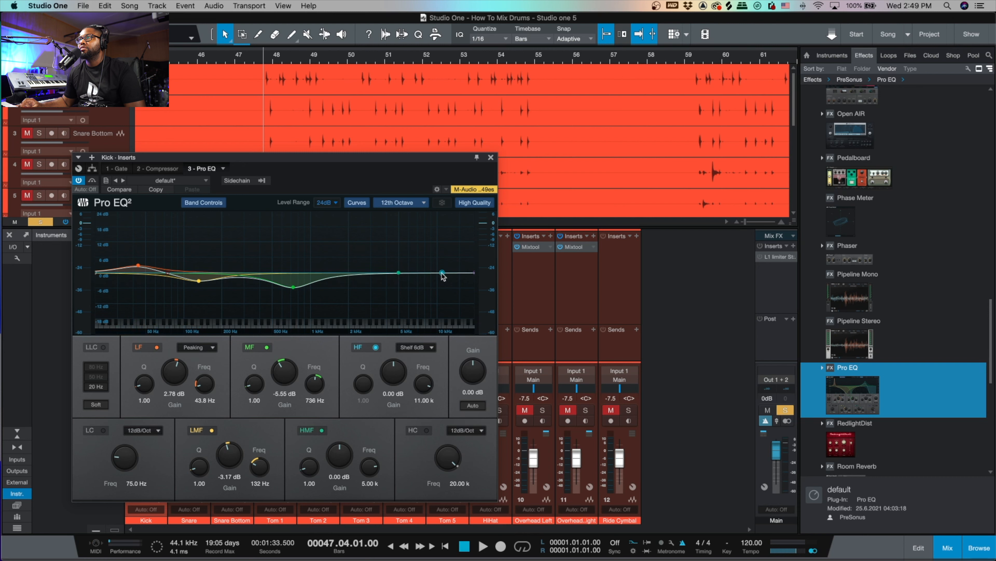
Step: Boost the kick EQ's HF shelf by 8.53 dB at 6.89 kHz and its HMF band by 4.56 dB at 6.15 kHz during playback
{"action": "key", "text": "space"}
{"action": "left_click_drag", "start_coordinate": [442, 273], "coordinate": [411, 263]}
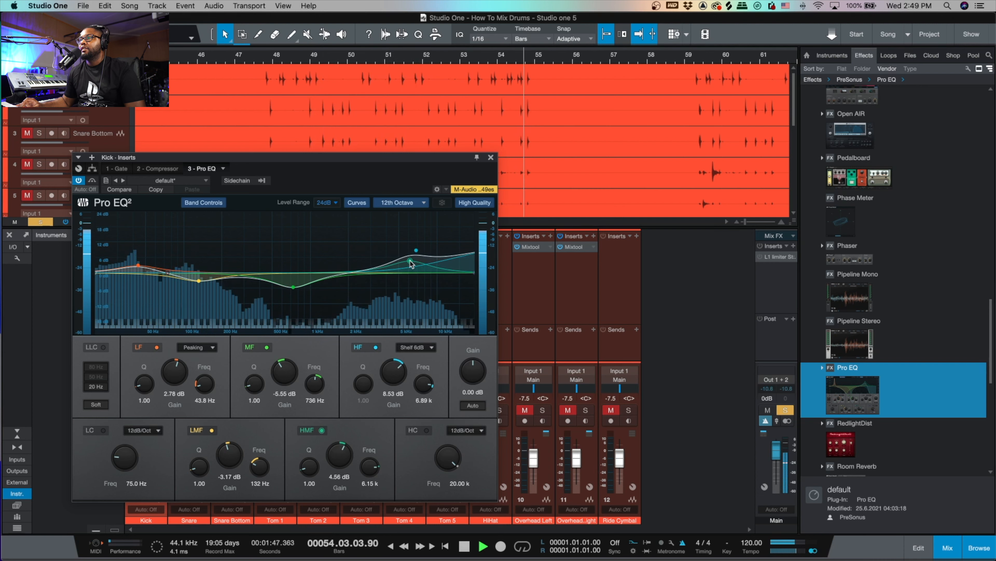
{"action": "key", "text": "space"}
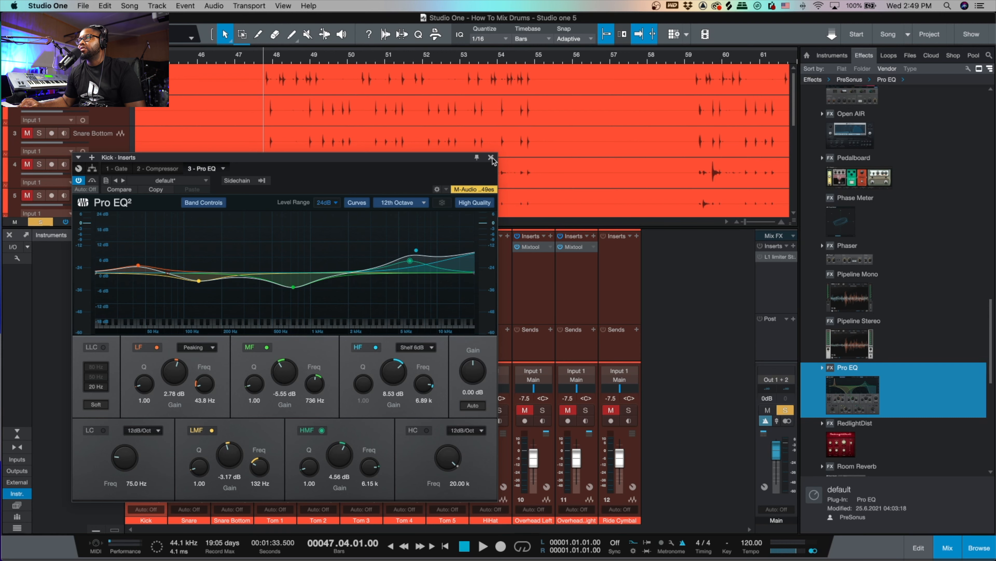
{"action": "left_click", "coordinate": [491, 158]}
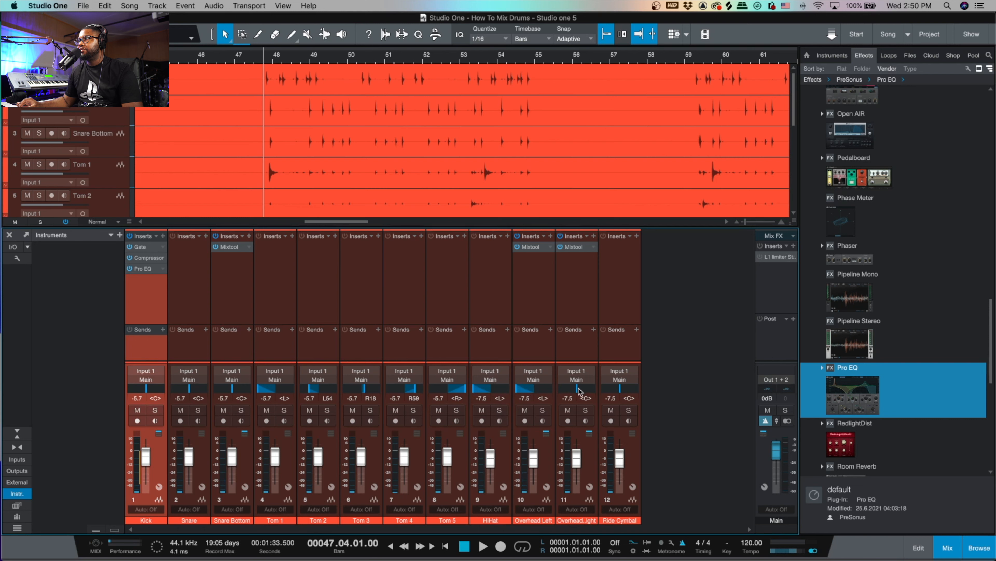
Step: Pan the Ride Cymbal channel hard right
{"action": "left_click_drag", "start_coordinate": [632, 394], "coordinate": [678, 396]}
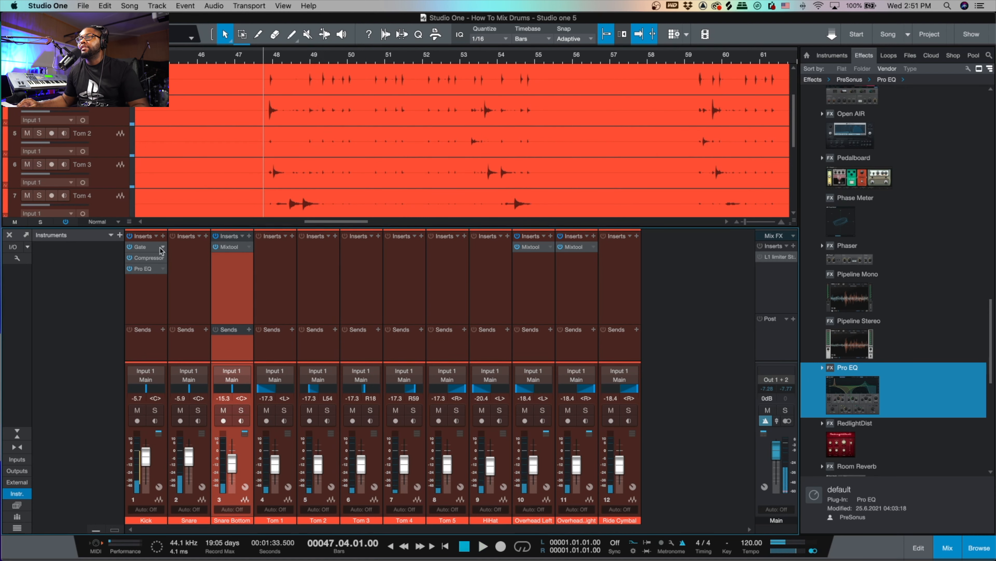
Step: Copy the Gate from the Kick channel to the Snare channel and move its window clear of the snare's controls
{"action": "left_click", "coordinate": [194, 520]}
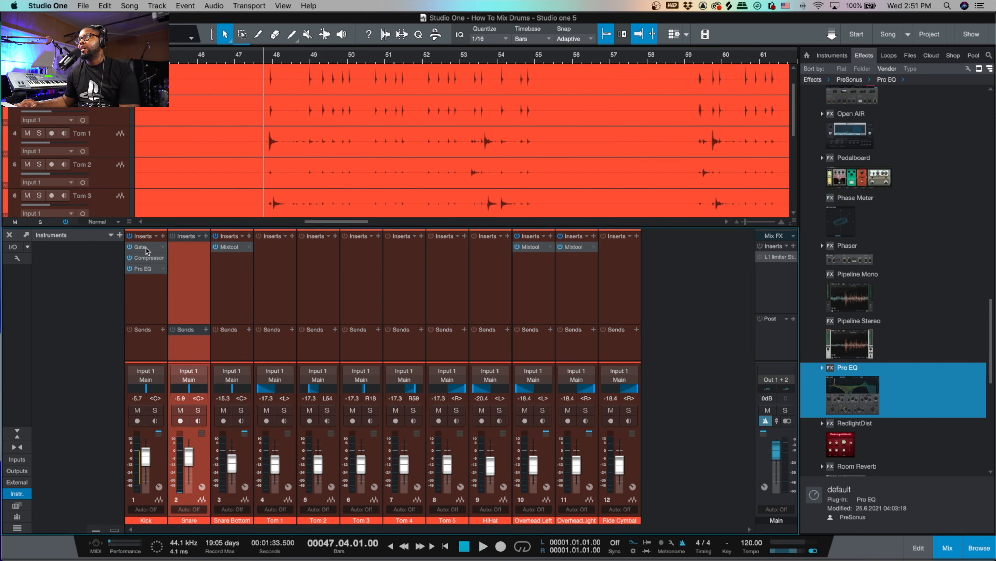
{"action": "left_click_drag", "start_coordinate": [153, 252], "coordinate": [191, 250]}
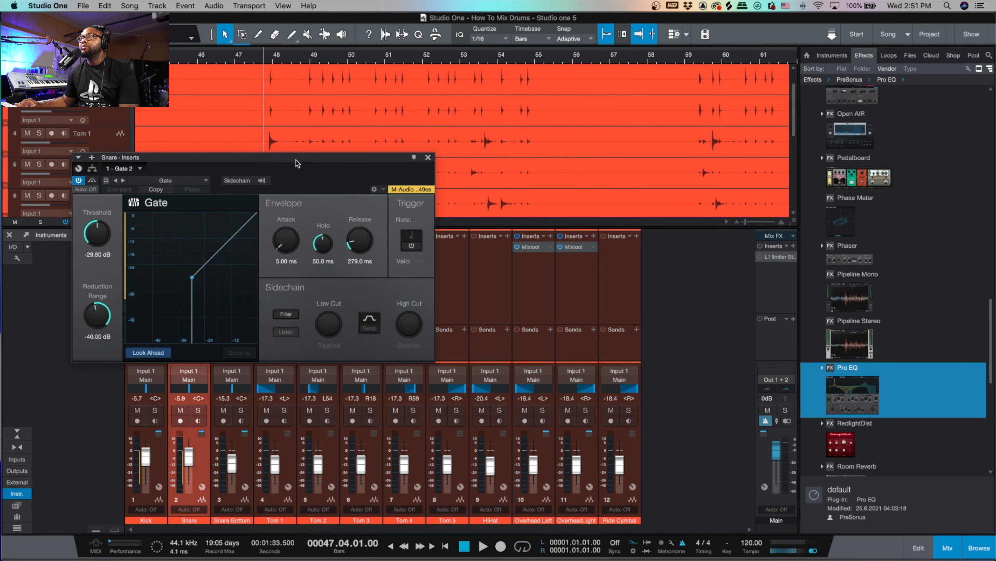
{"action": "left_click_drag", "start_coordinate": [297, 163], "coordinate": [521, 147]}
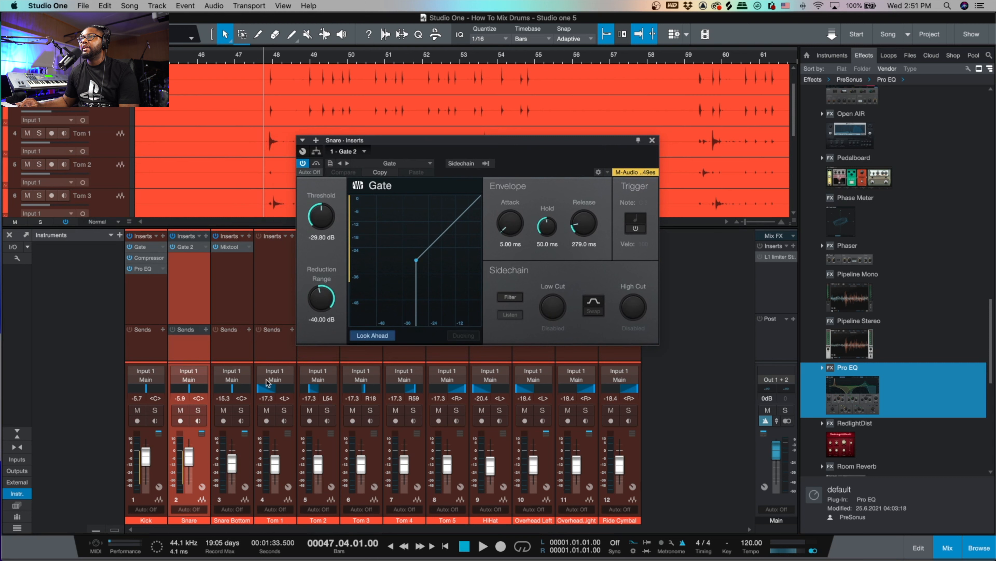
Step: Solo the Snare and set its gate to a -40.90 dB threshold, 44.3 ms hold and 607.3 ms release during playback
{"action": "left_click", "coordinate": [198, 410]}
{"action": "key", "text": "space"}
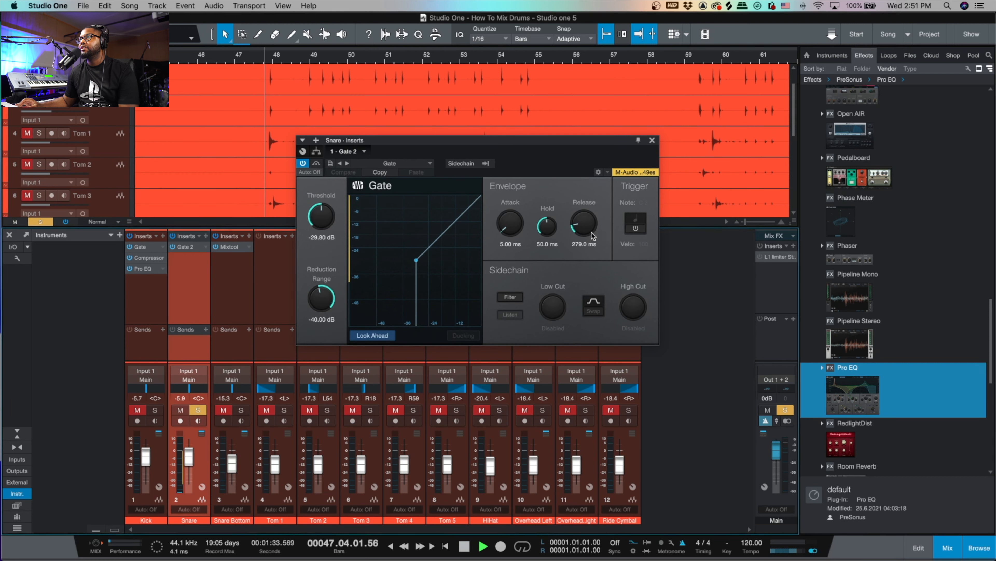
{"action": "left_click_drag", "start_coordinate": [321, 216], "coordinate": [322, 236]}
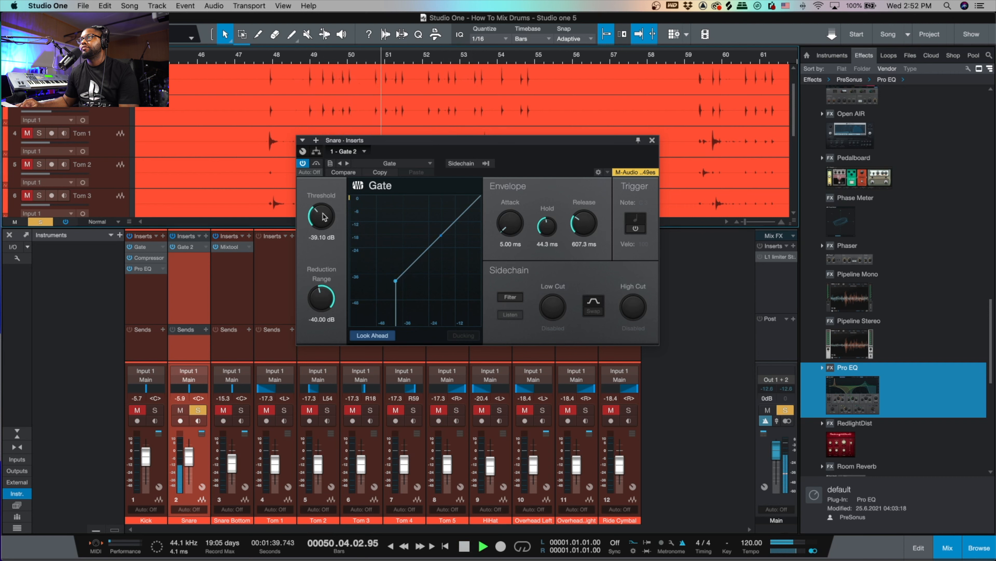
{"action": "left_click_drag", "start_coordinate": [322, 217], "coordinate": [323, 221]}
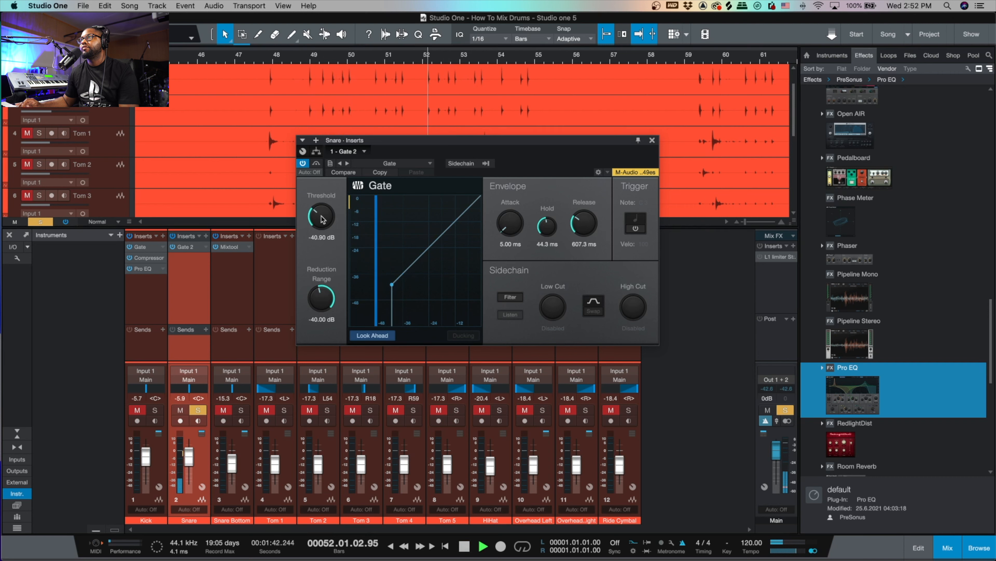
{"action": "left_click", "coordinate": [653, 141]}
{"action": "key", "text": "space"}
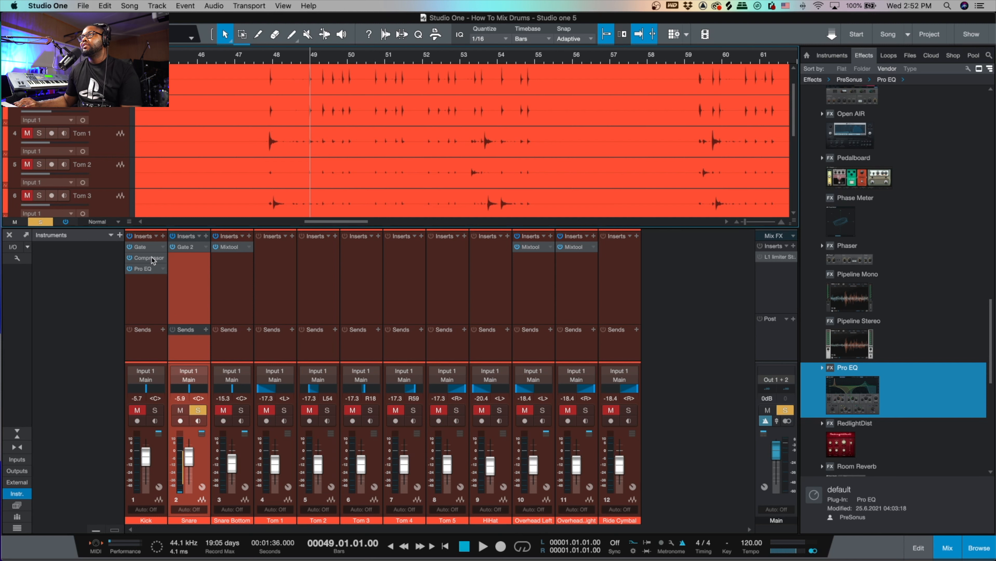
Step: Copy the kick's Compressor to the Snare channel after the gate and set its attack to 159.5 ms while listening
{"action": "left_click_drag", "start_coordinate": [147, 262], "coordinate": [190, 262]}
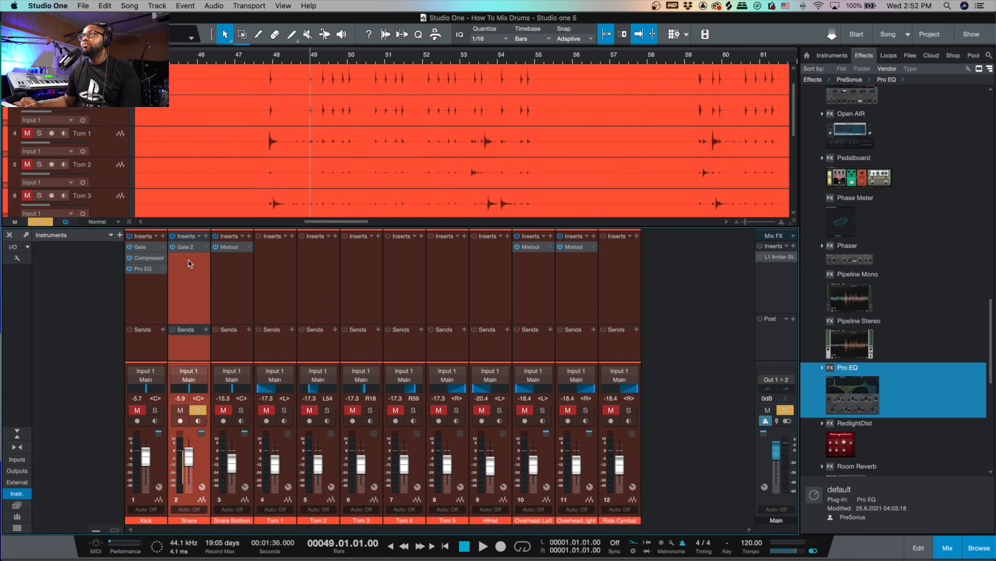
{"action": "key", "text": "space"}
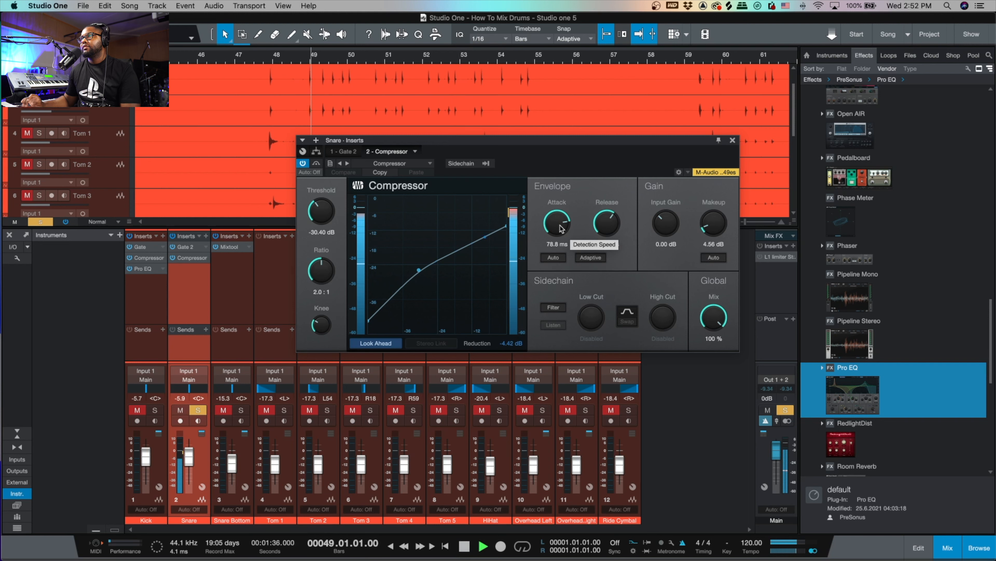
{"action": "left_click_drag", "start_coordinate": [562, 229], "coordinate": [561, 222]}
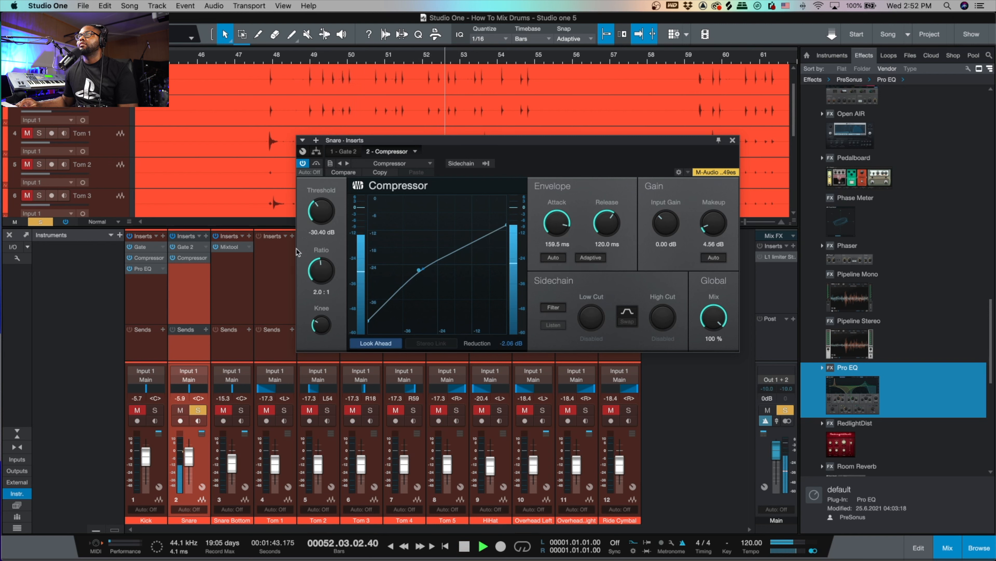
{"action": "key", "text": "space"}
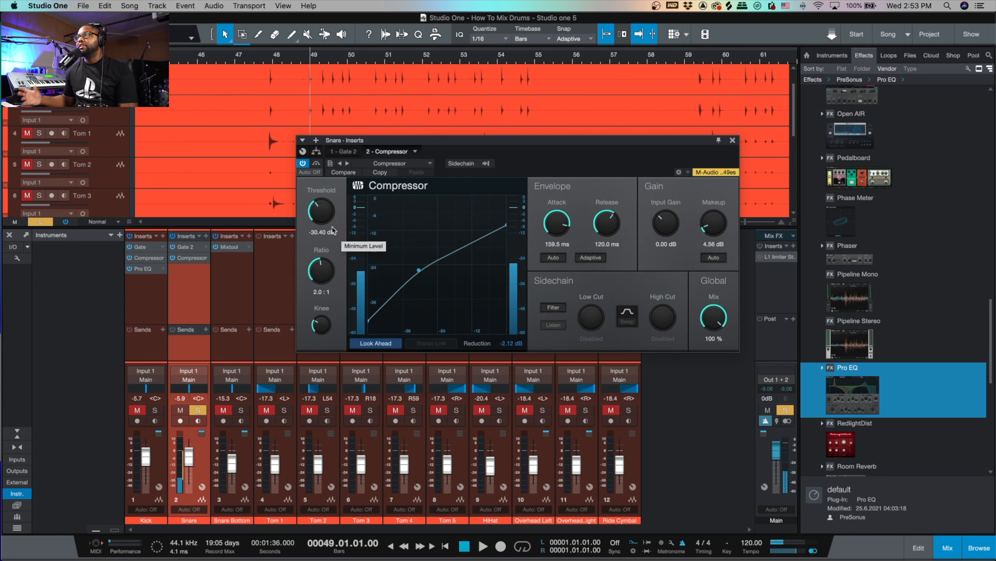
Step: Lower the snare compressor's threshold to -31.36 dB during playback
{"action": "key", "text": "space"}
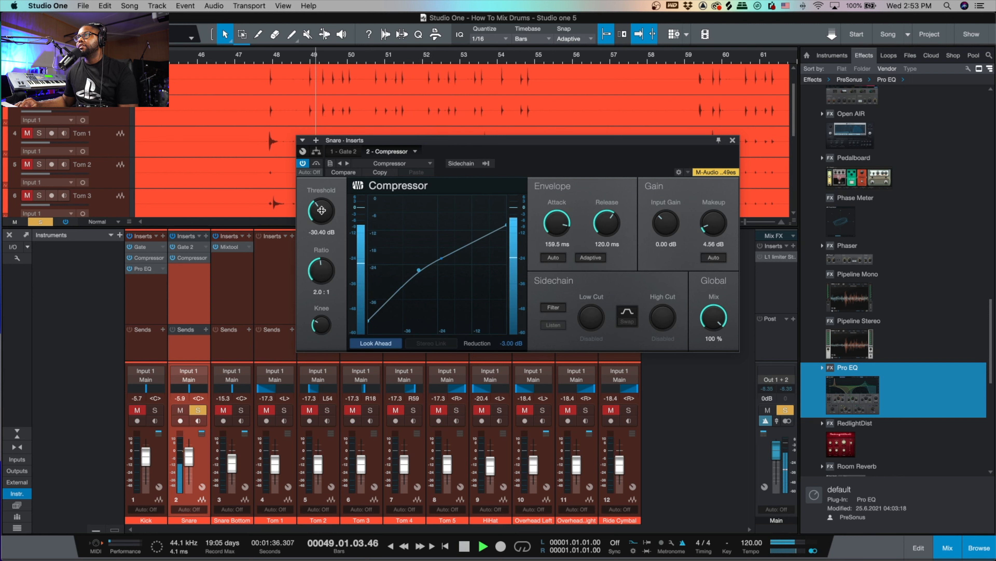
{"action": "left_click_drag", "start_coordinate": [321, 210], "coordinate": [321, 212]}
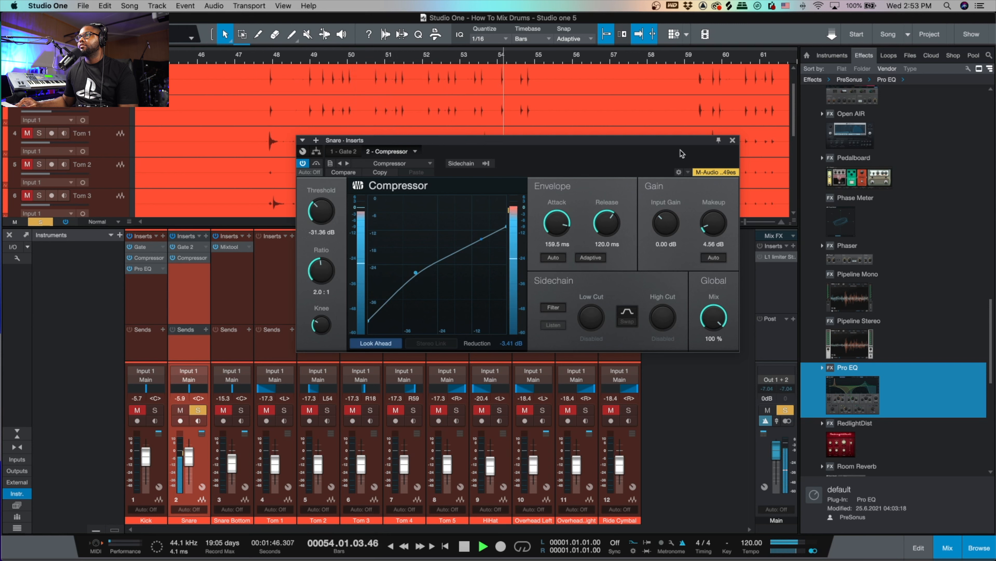
{"action": "key", "text": "space"}
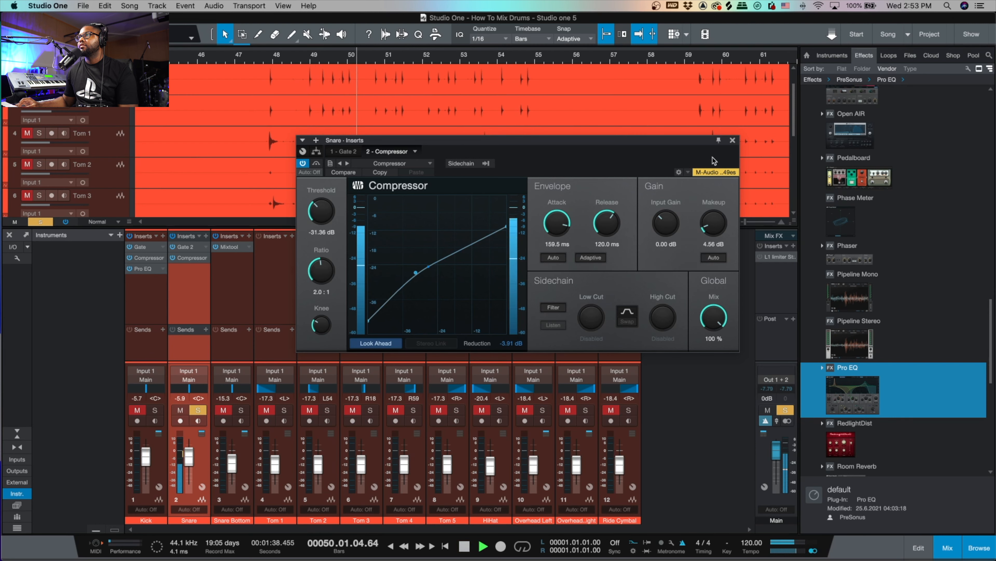
{"action": "left_click", "coordinate": [732, 140]}
{"action": "key", "text": "space"}
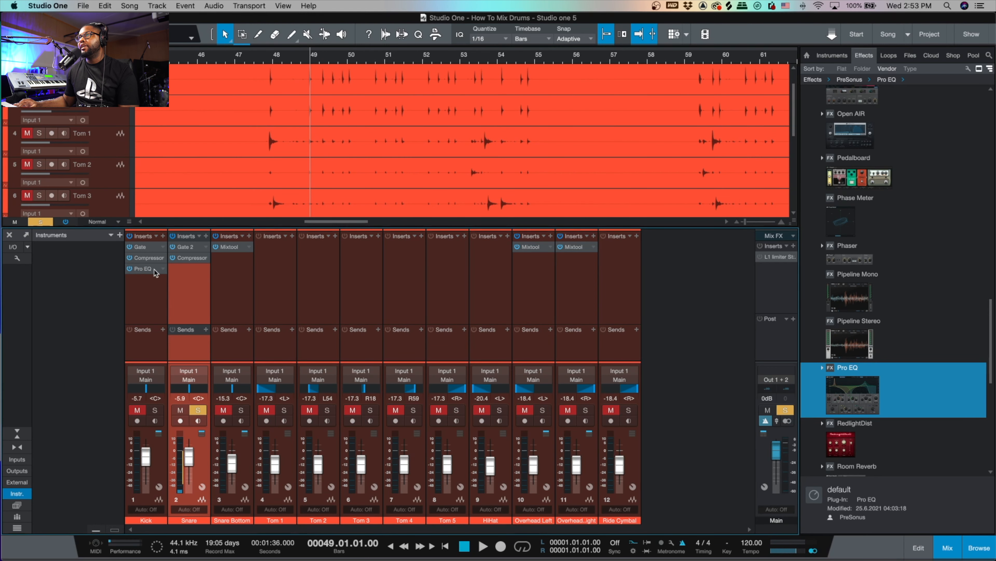
Step: Copy the kick's Pro EQ to the Snare channel after the Compressor and reset the copy to the default preset
{"action": "left_click_drag", "start_coordinate": [155, 273], "coordinate": [190, 272]}
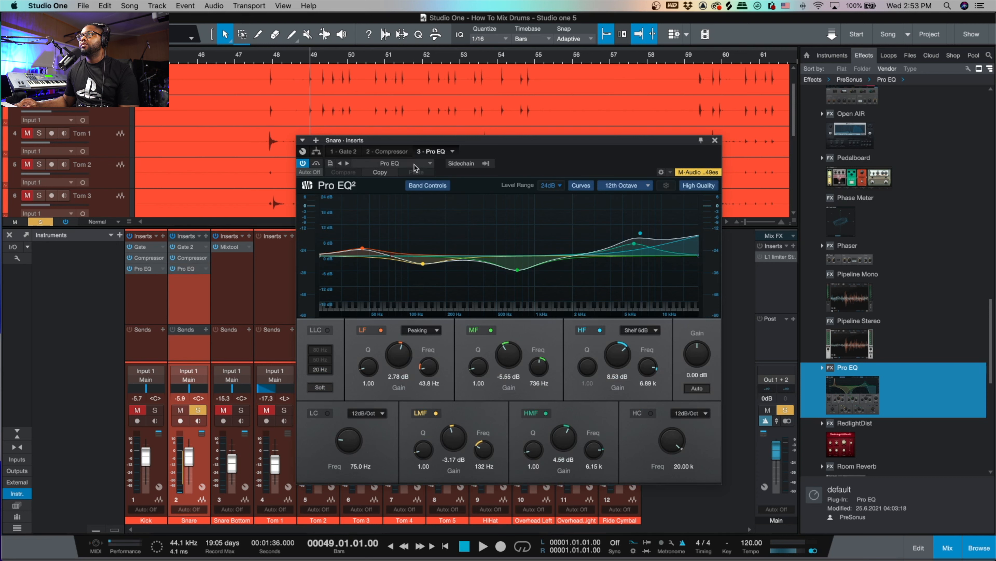
{"action": "left_click", "coordinate": [396, 164]}
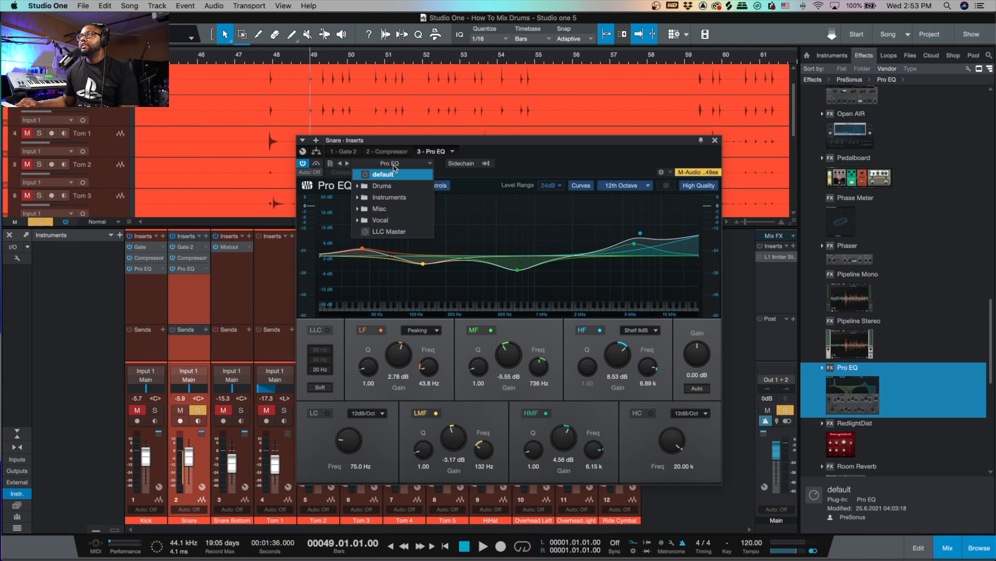
{"action": "left_click", "coordinate": [405, 179]}
{"action": "left_click", "coordinate": [524, 157]}
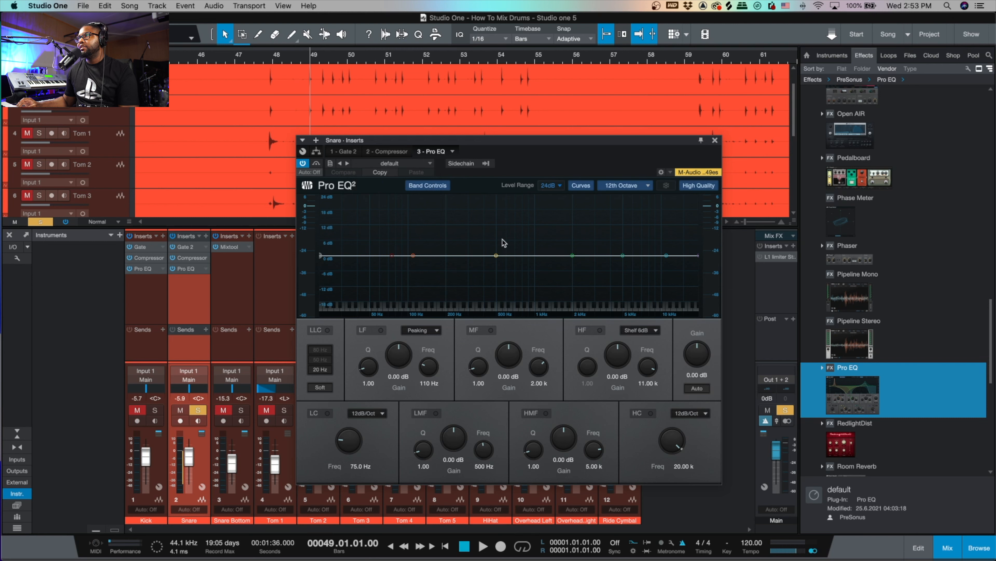
Step: Enable the low cut in the Snare's Pro EQ and set it to 204 Hz during playback
{"action": "key", "text": "space"}
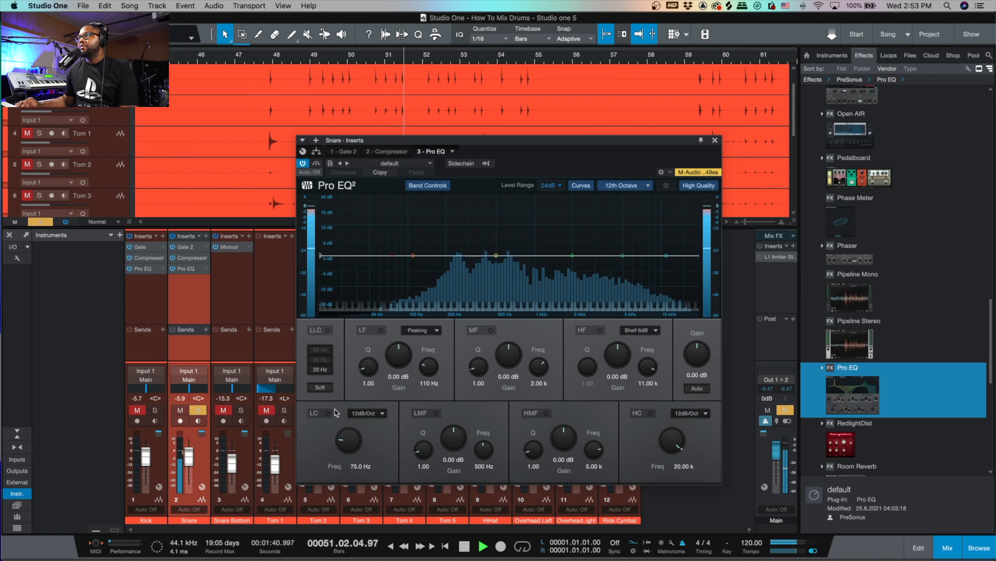
{"action": "left_click", "coordinate": [392, 255]}
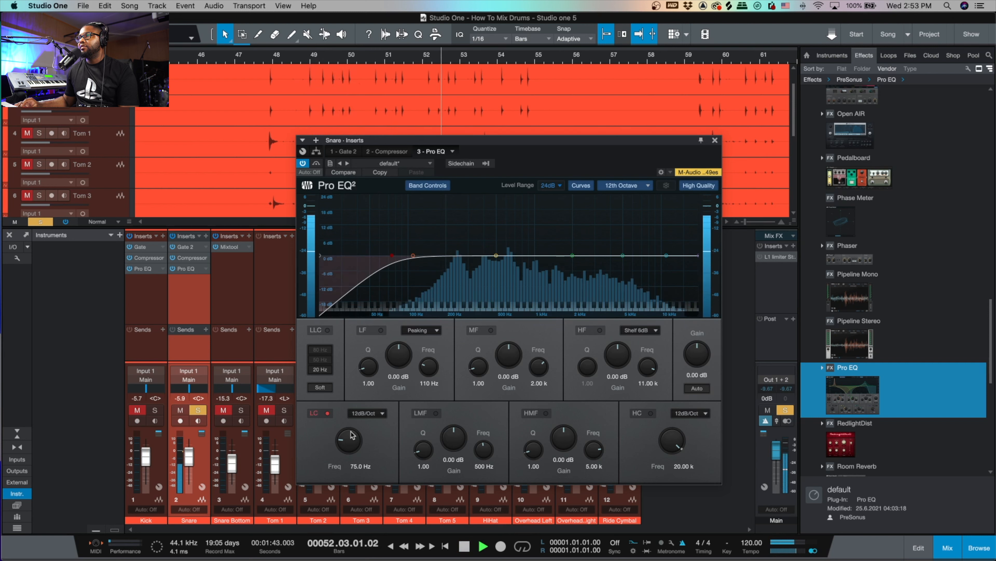
{"action": "mouse_move", "coordinate": [351, 436]}
{"action": "left_mouse_down"}
{"action": "mouse_move", "coordinate": [354, 422]}
{"action": "mouse_move", "coordinate": [333, 406]}
{"action": "mouse_move", "coordinate": [350, 427]}
{"action": "left_mouse_up"}
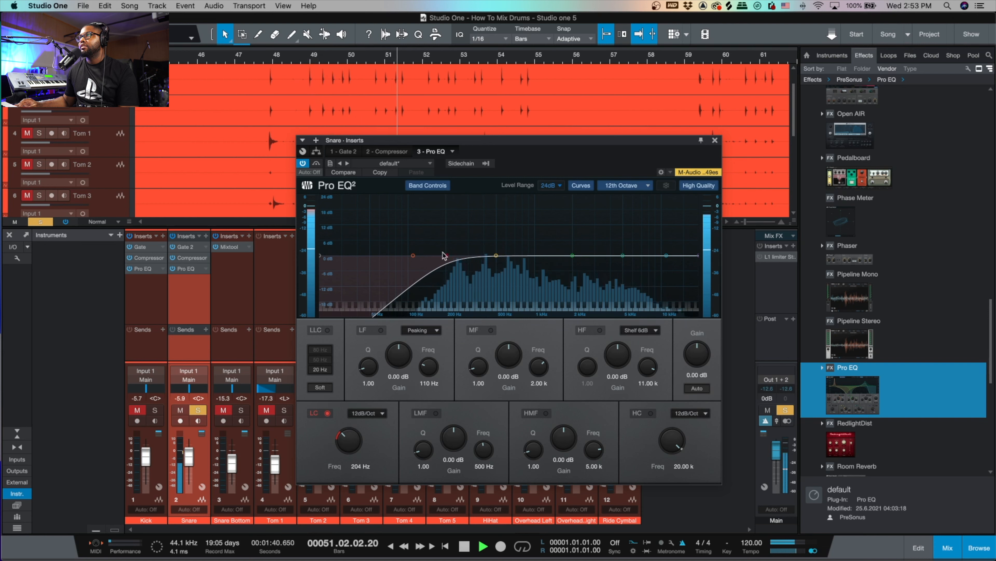
Step: Boost the snare EQ's LF band by 3.97 dB at 315 Hz and cut its MF band by 1.19 dB at 1.46 kHz
{"action": "key", "text": "space"}
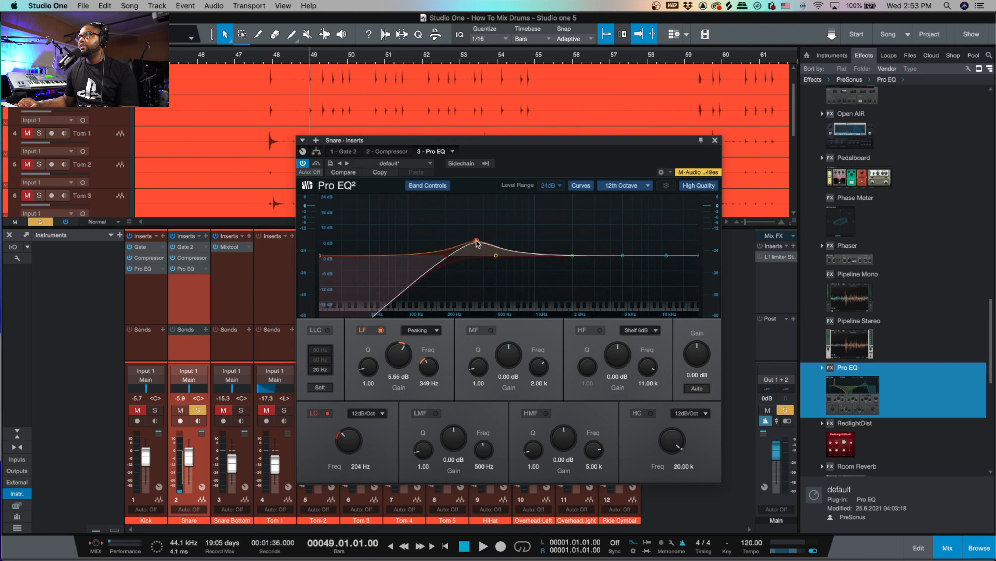
{"action": "key", "text": "space"}
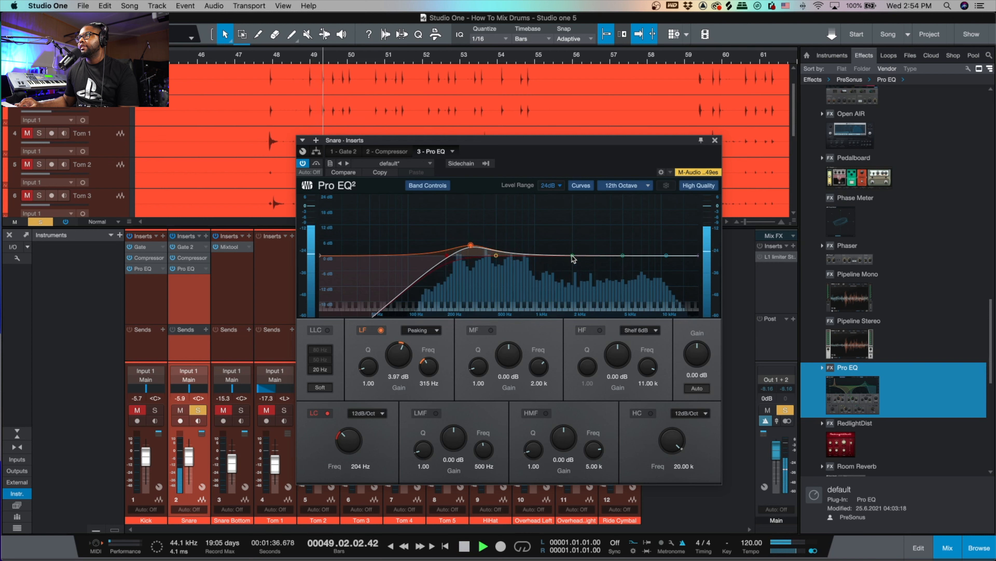
{"action": "left_click_drag", "start_coordinate": [569, 235], "coordinate": [555, 259]}
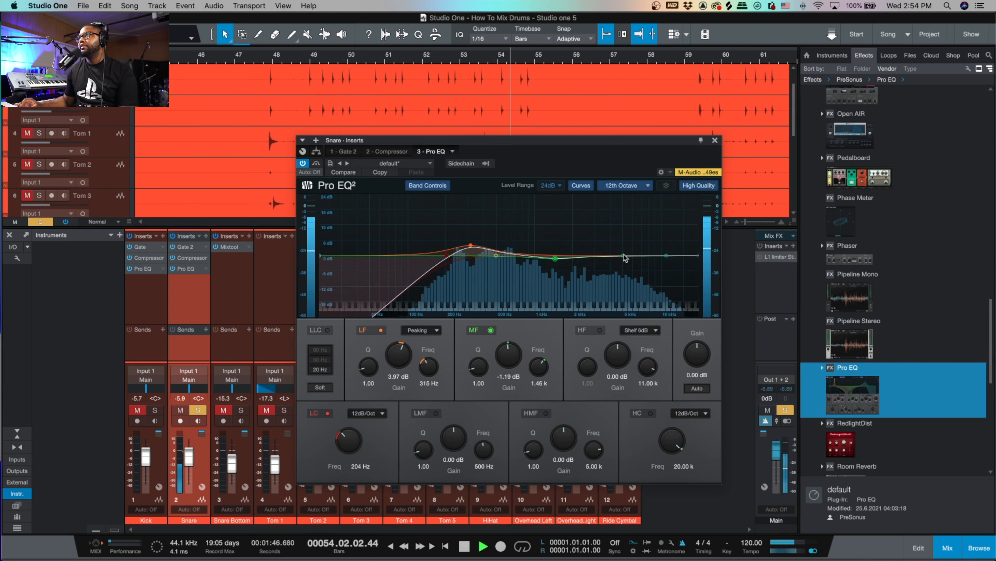
{"action": "key", "text": "space"}
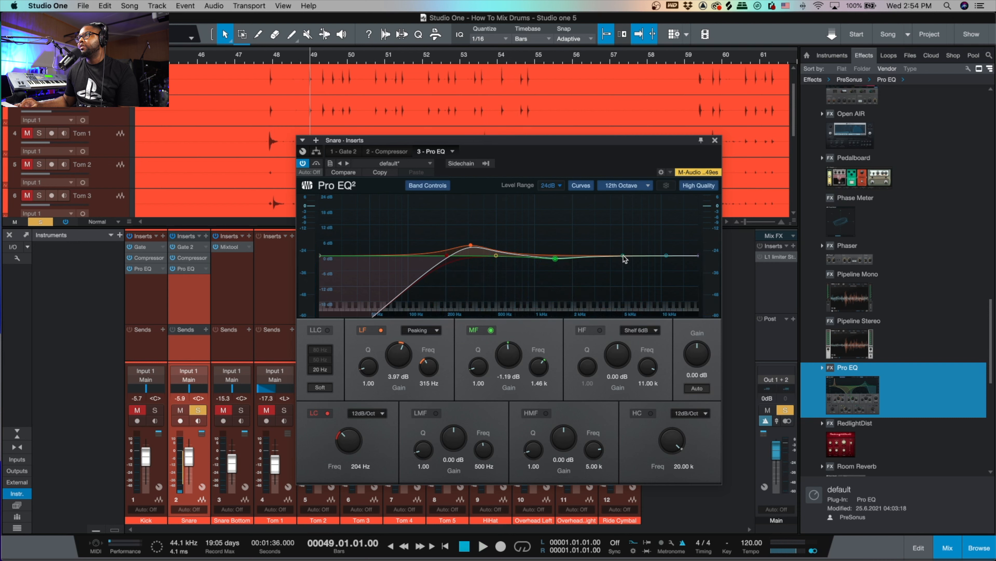
Step: Boost the snare EQ's HMF band by 9.32 dB at 5.04 kHz and its HF shelf by 2.78 dB at 7.78 kHz, listening
{"action": "key", "text": "space"}
{"action": "left_click_drag", "start_coordinate": [623, 256], "coordinate": [624, 234]}
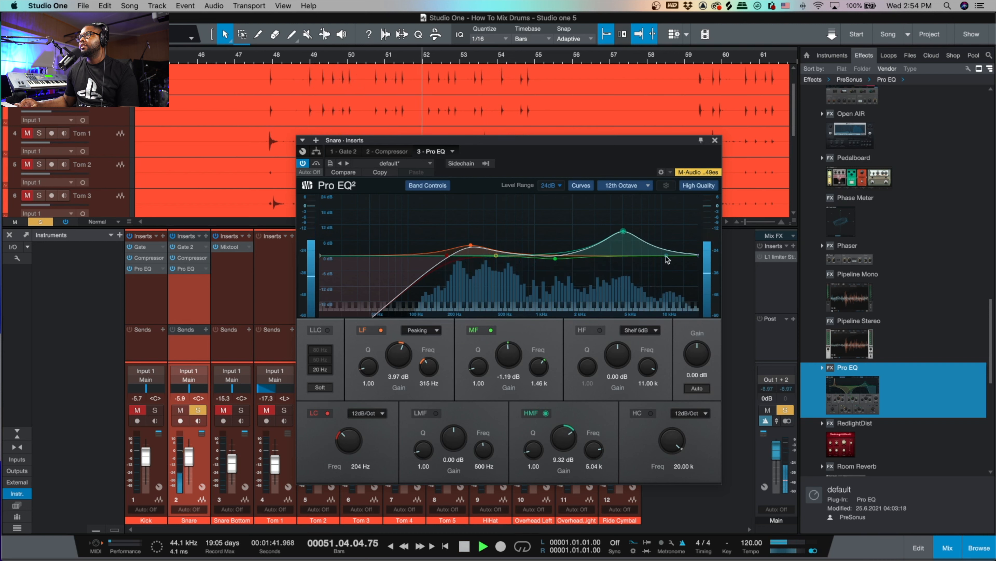
{"action": "left_click_drag", "start_coordinate": [666, 256], "coordinate": [648, 252]}
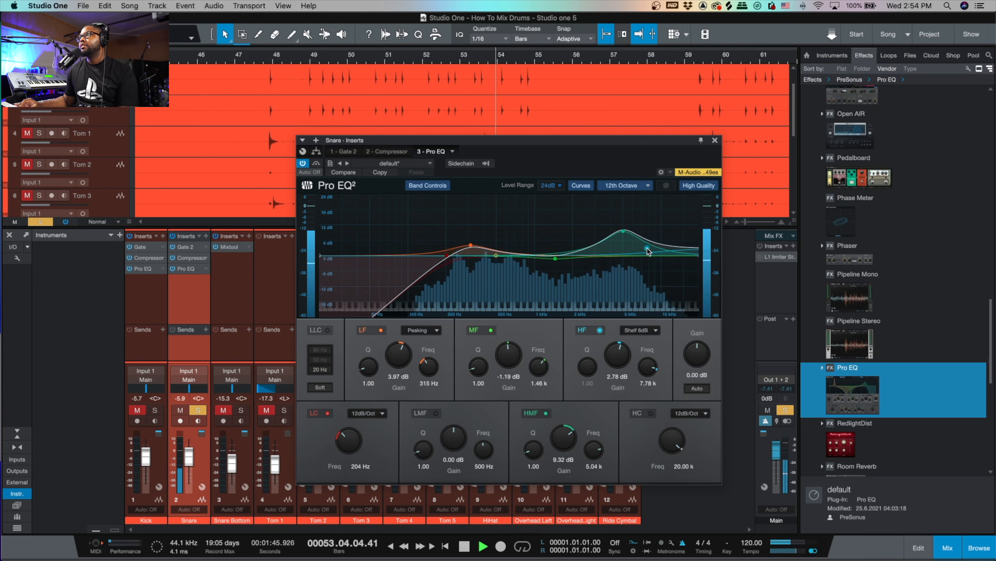
{"action": "key", "text": "space"}
{"action": "left_click", "coordinate": [715, 140]}
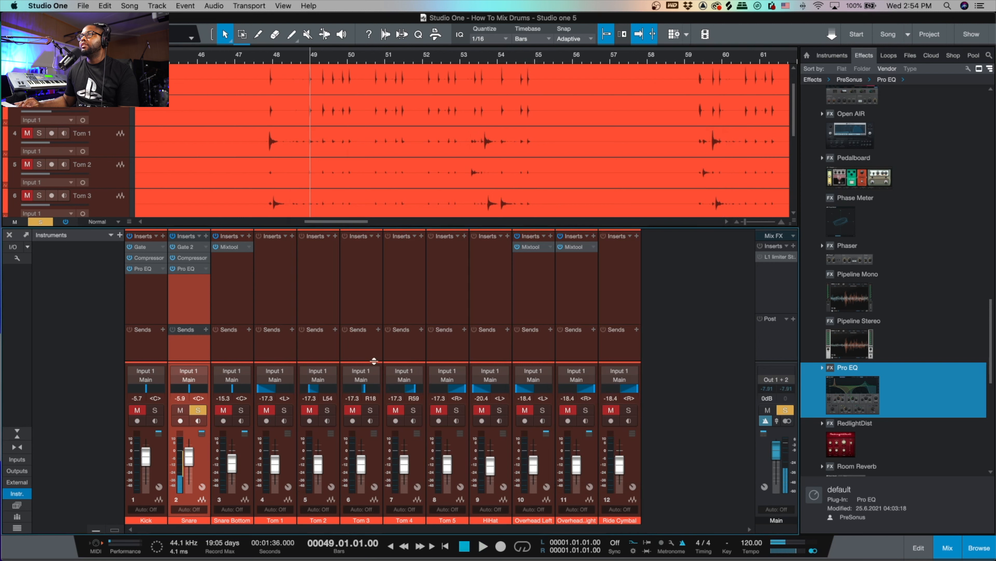
Step: Unsolo the Snare and refine its EQ against the full kit: LF gain 4.96 dB at 315 Hz and low cut 197 Hz
{"action": "left_click", "coordinate": [198, 410]}
{"action": "key", "text": "space"}
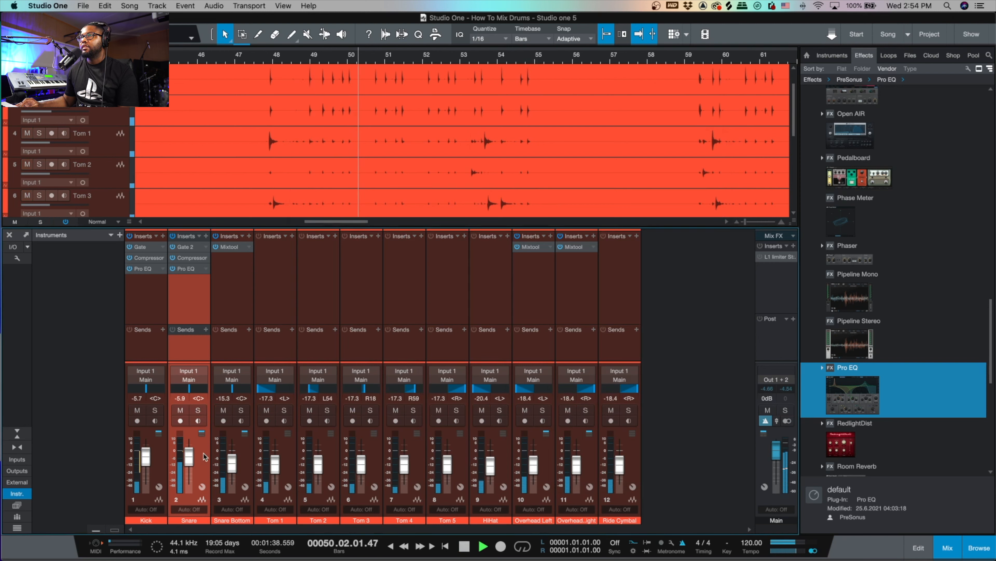
{"action": "left_click", "coordinate": [186, 269]}
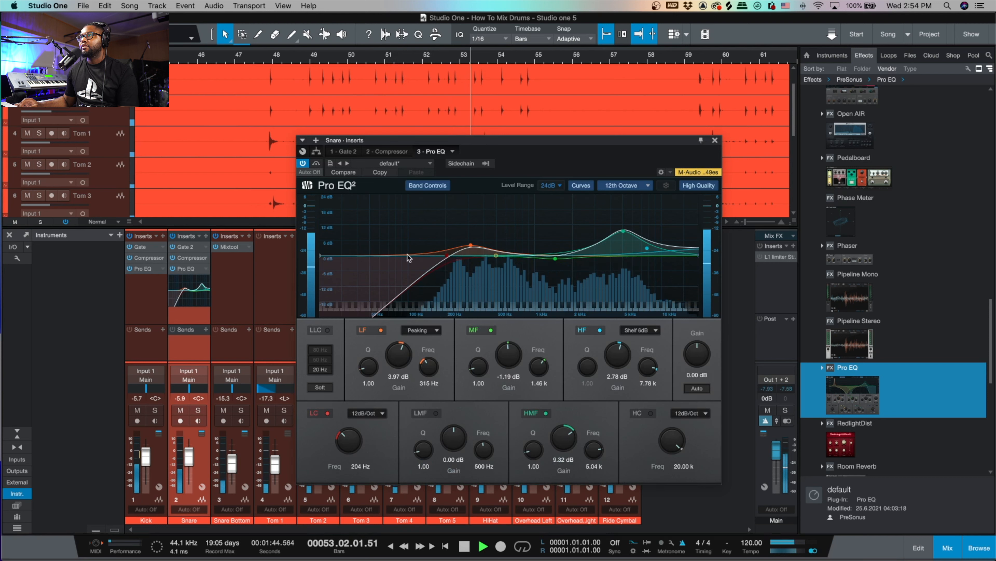
{"action": "left_click_drag", "start_coordinate": [470, 246], "coordinate": [471, 242]}
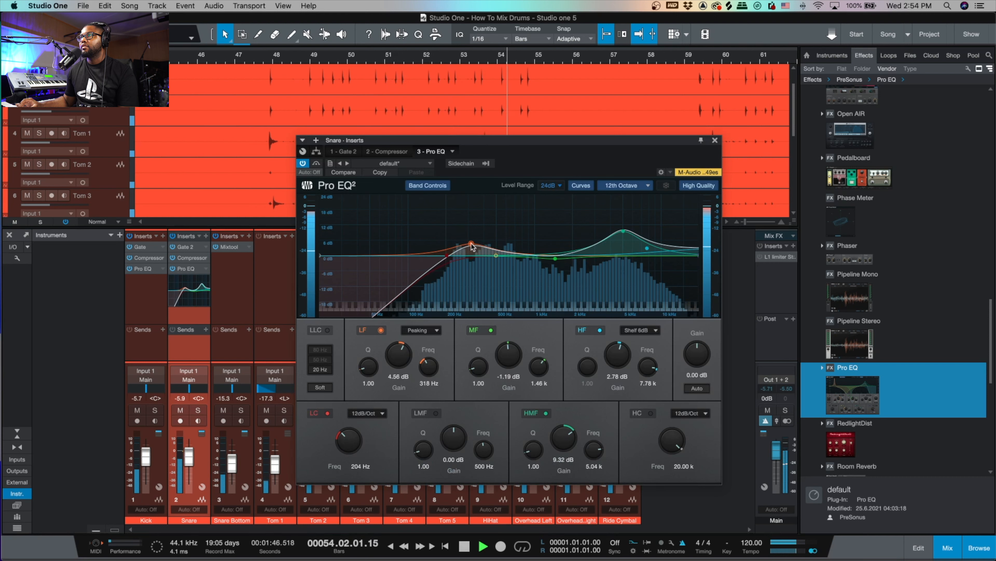
{"action": "key", "text": "space"}
{"action": "key", "text": "space"}
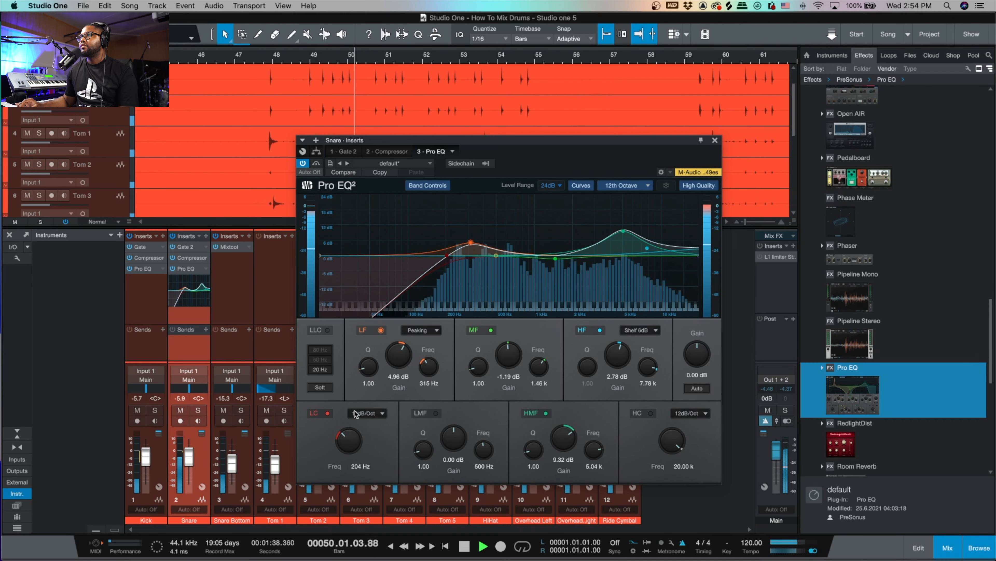
{"action": "left_click_drag", "start_coordinate": [349, 439], "coordinate": [350, 437]}
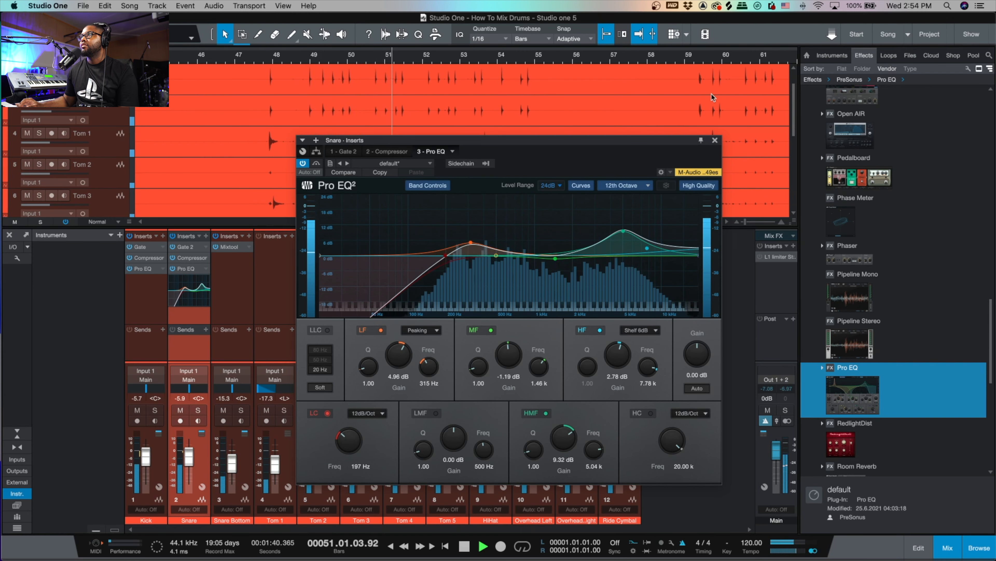
{"action": "key", "text": "space"}
Step: Copy the Snare's gate to the Snare Bottom channel after the Mixtool and audition Snare Bottom in solo
{"action": "key", "text": "super+w"}
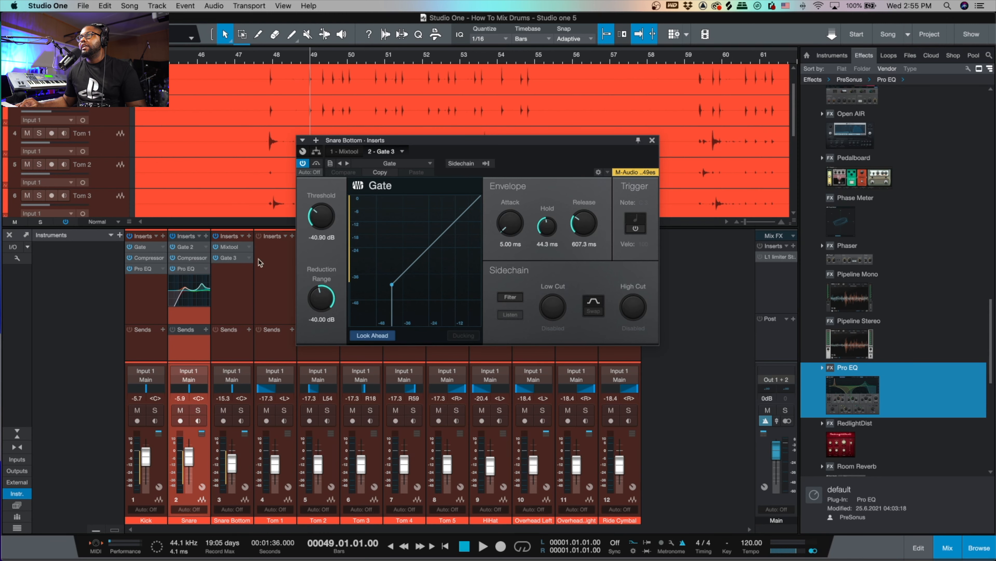
{"action": "left_click", "coordinate": [241, 410]}
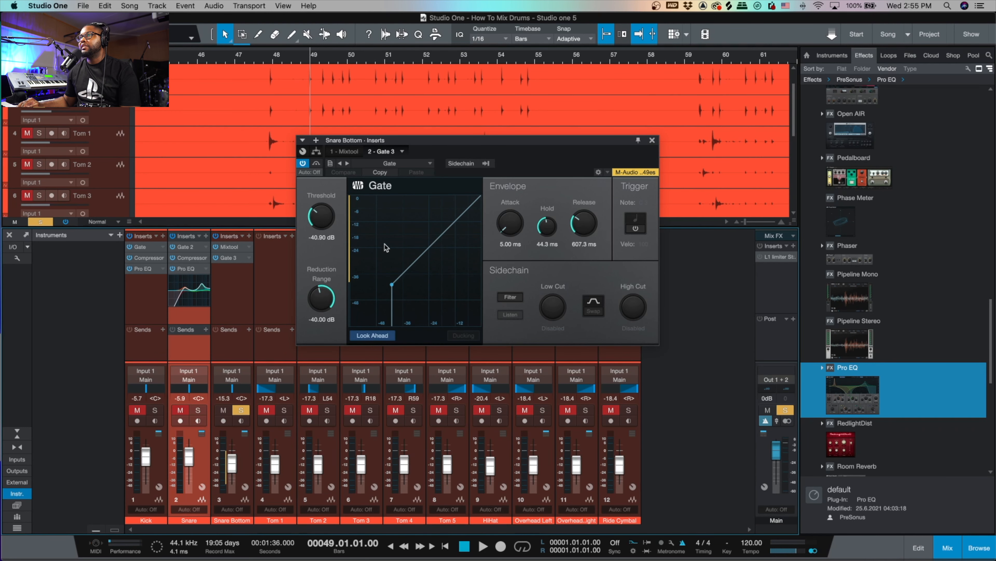
{"action": "left_click", "coordinate": [234, 523]}
{"action": "key", "text": "space"}
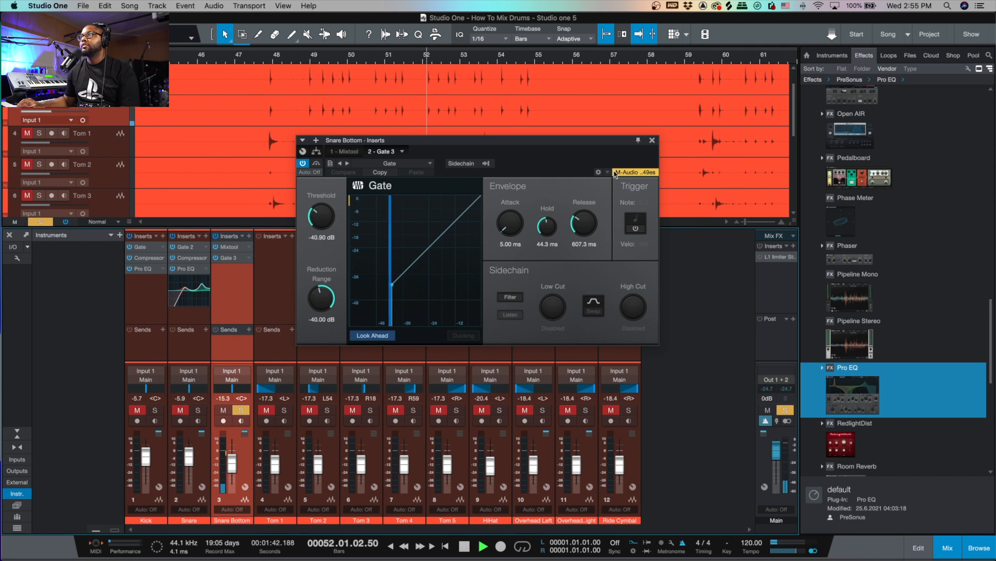
{"action": "key", "text": "space"}
{"action": "left_click", "coordinate": [652, 140]}
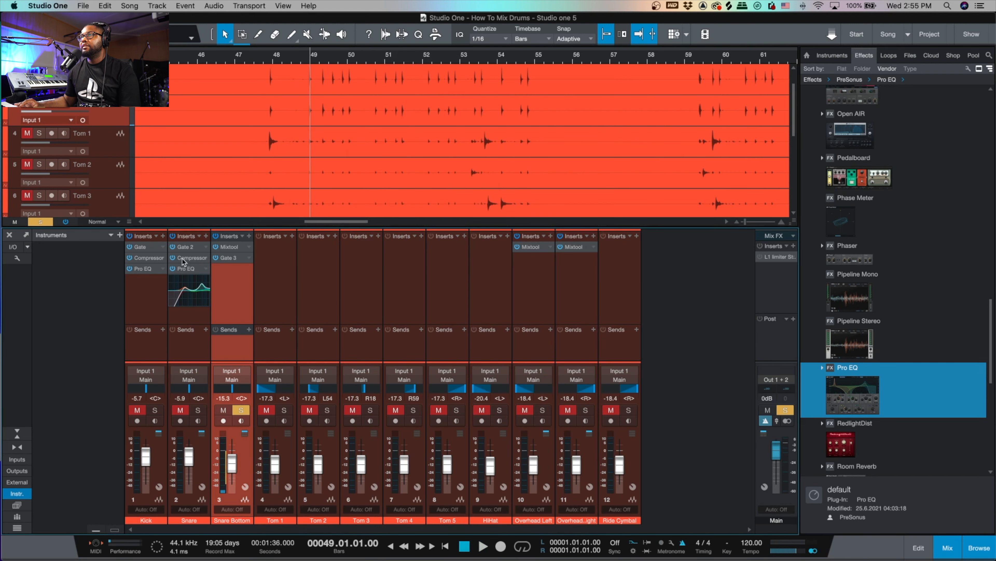
Step: Copy the Snare's Compressor to Snare Bottom after the gate and set its attack to 1.81 ms and makeup gain to 9.60 dB
{"action": "left_click_drag", "start_coordinate": [185, 258], "coordinate": [232, 276]}
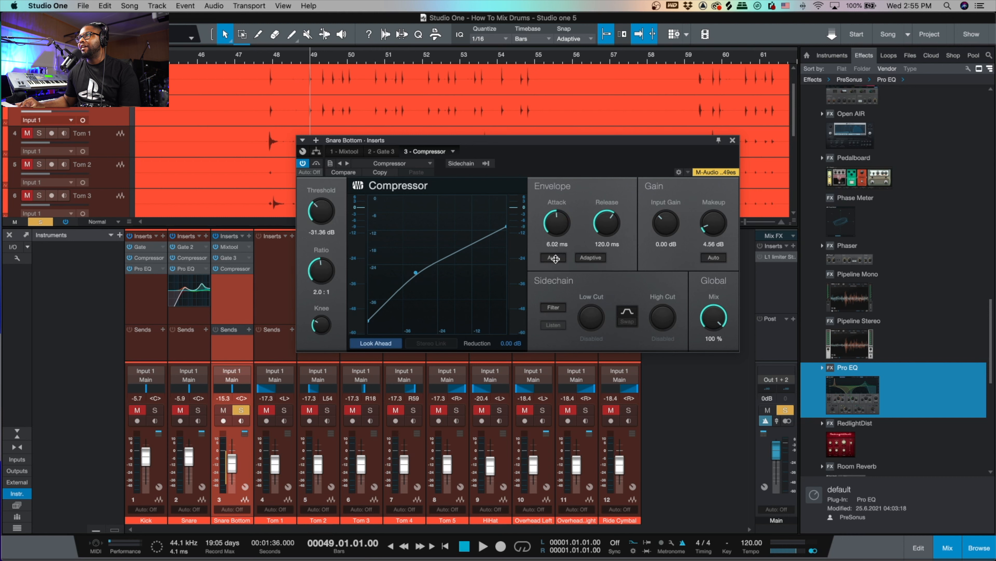
{"action": "key", "text": "space"}
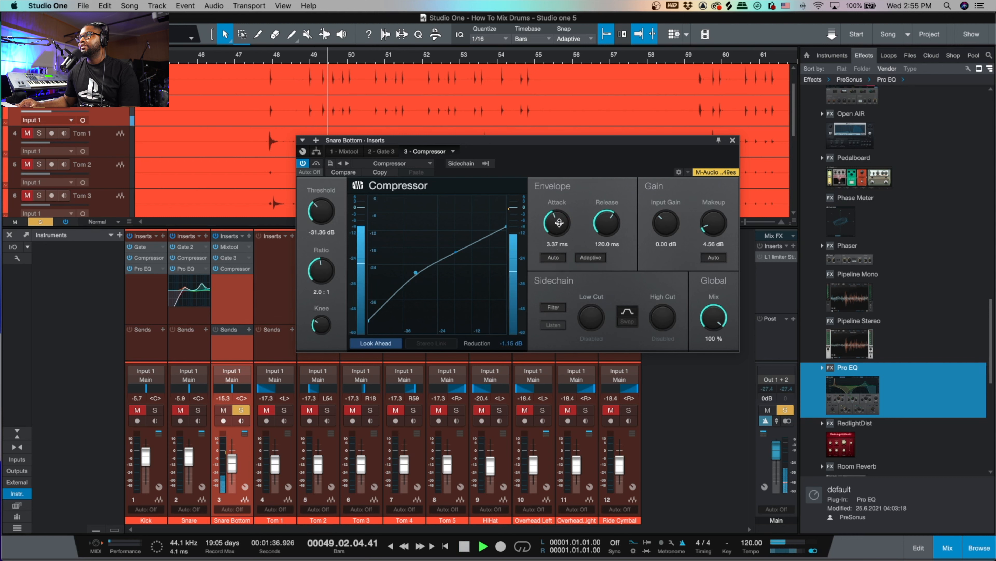
{"action": "left_click_drag", "start_coordinate": [556, 224], "coordinate": [556, 227]}
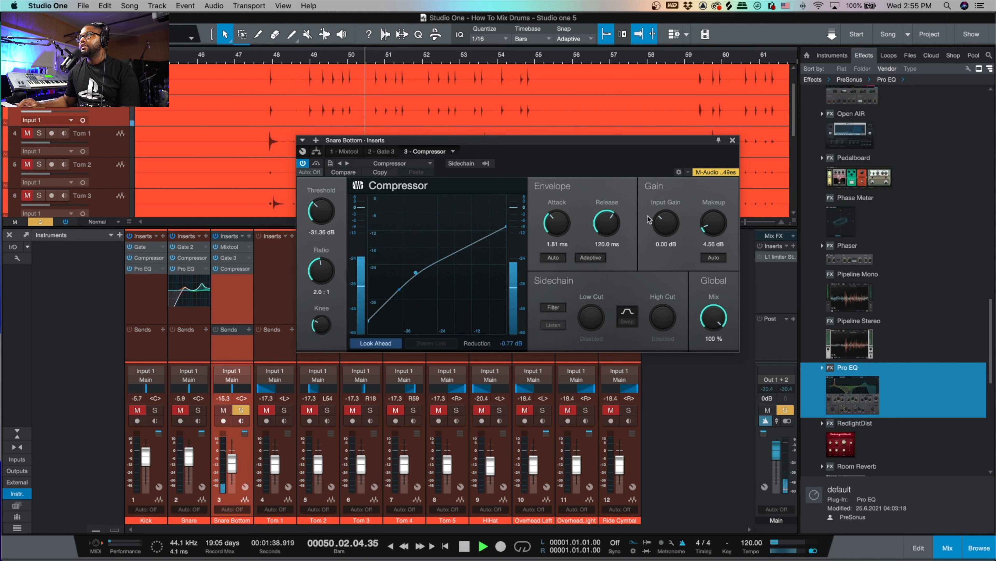
{"action": "left_click_drag", "start_coordinate": [707, 232], "coordinate": [707, 220]}
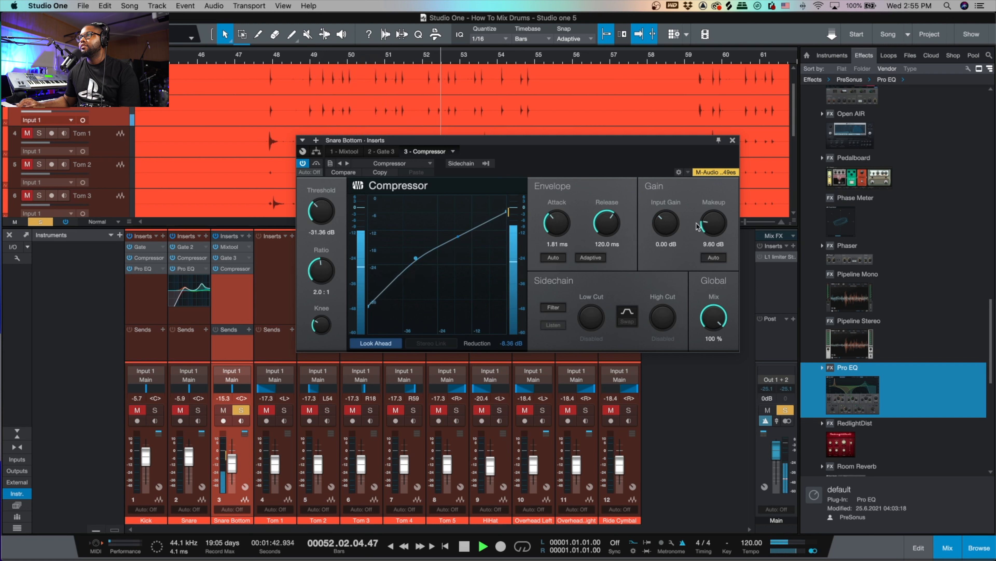
{"action": "key", "text": "space"}
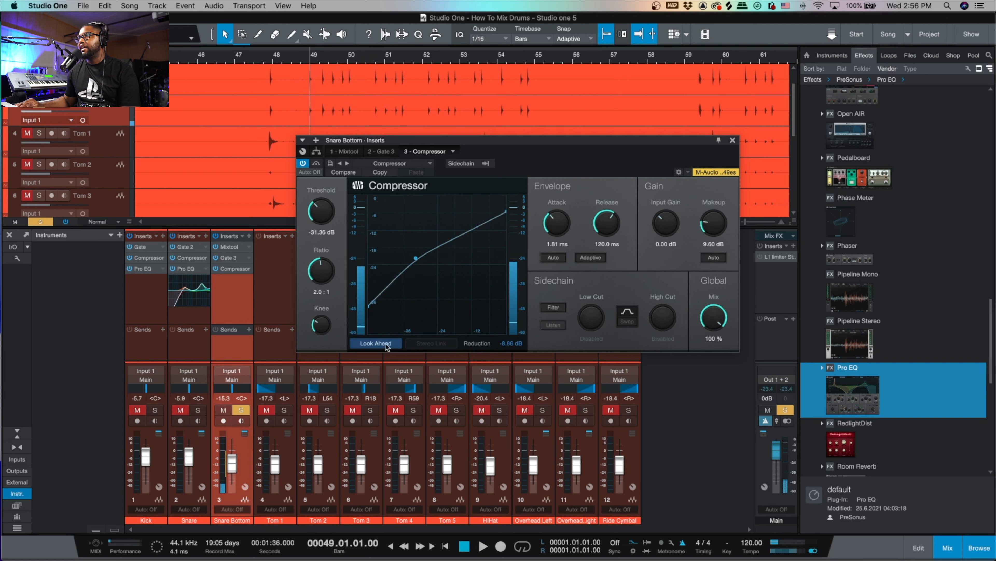
Step: Solo the Snare together with Snare Bottom and raise the Snare Bottom fader to -8.0 dB during playback
{"action": "left_click", "coordinate": [199, 410]}
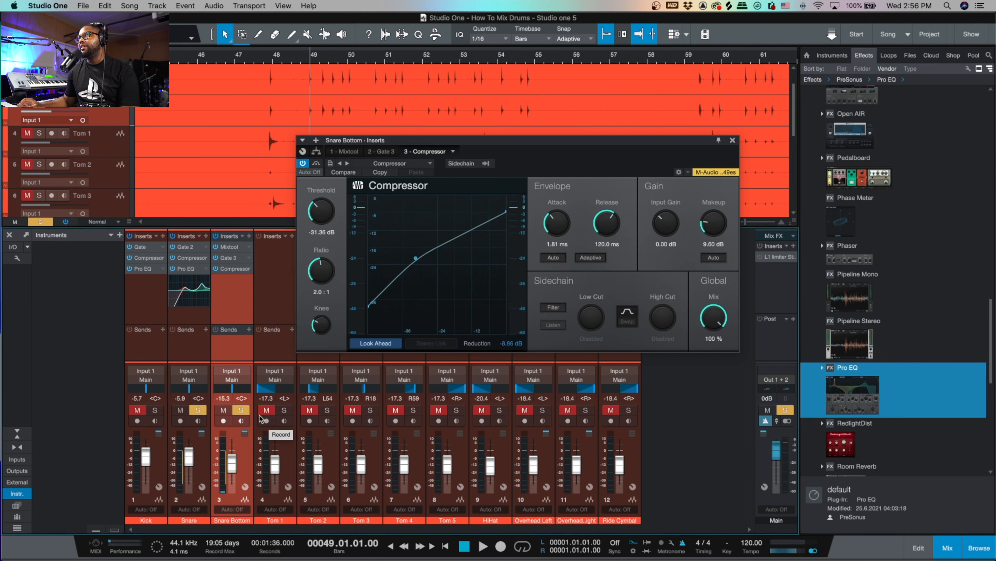
{"action": "key", "text": "space"}
{"action": "left_click_drag", "start_coordinate": [232, 470], "coordinate": [231, 461]}
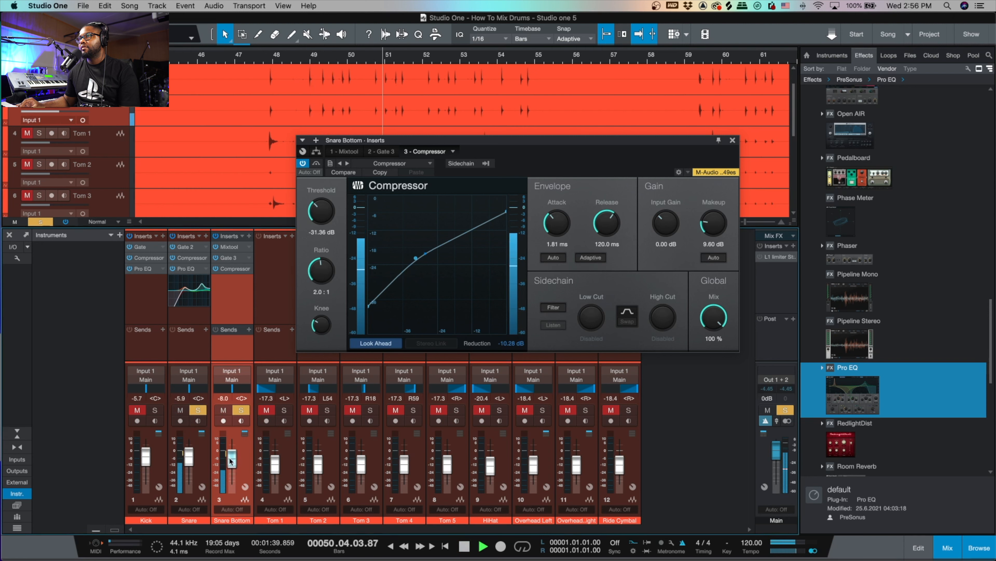
{"action": "key", "text": "space"}
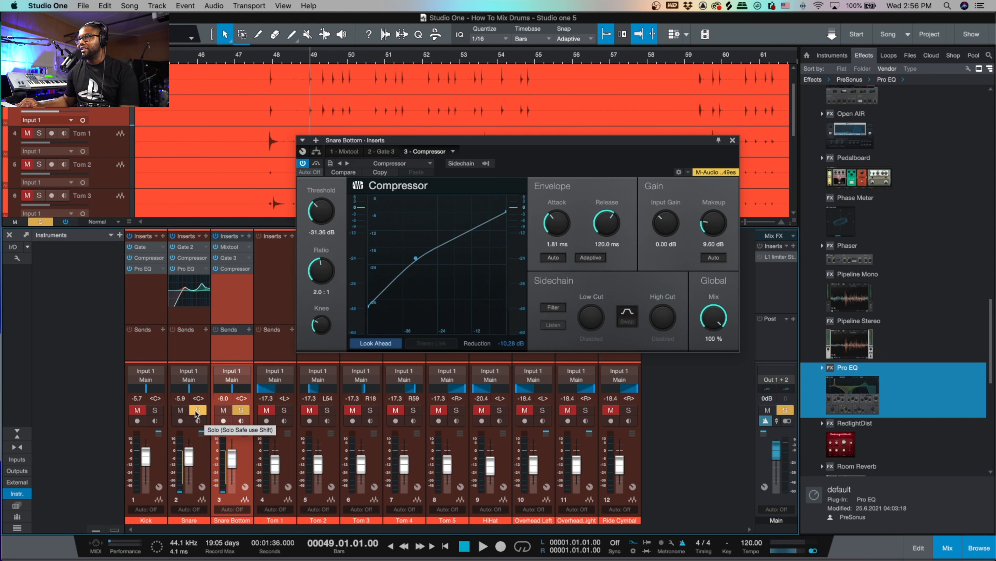
Step: Clear all solos, close the Snare Bottom compressor and listen to the full drum kit
{"action": "left_click", "coordinate": [197, 411], "text": "alt"}
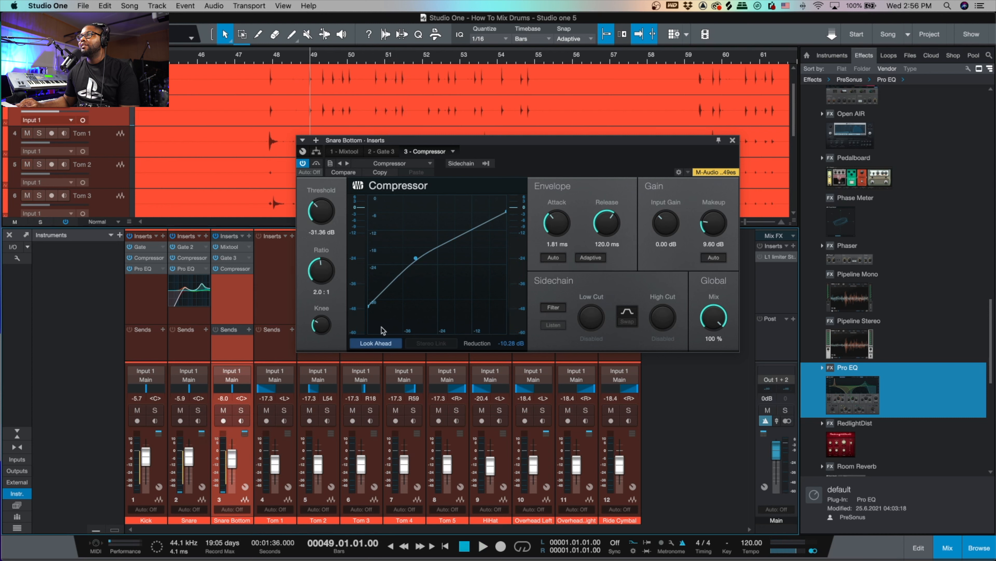
{"action": "left_click", "coordinate": [731, 141]}
{"action": "key", "text": "space"}
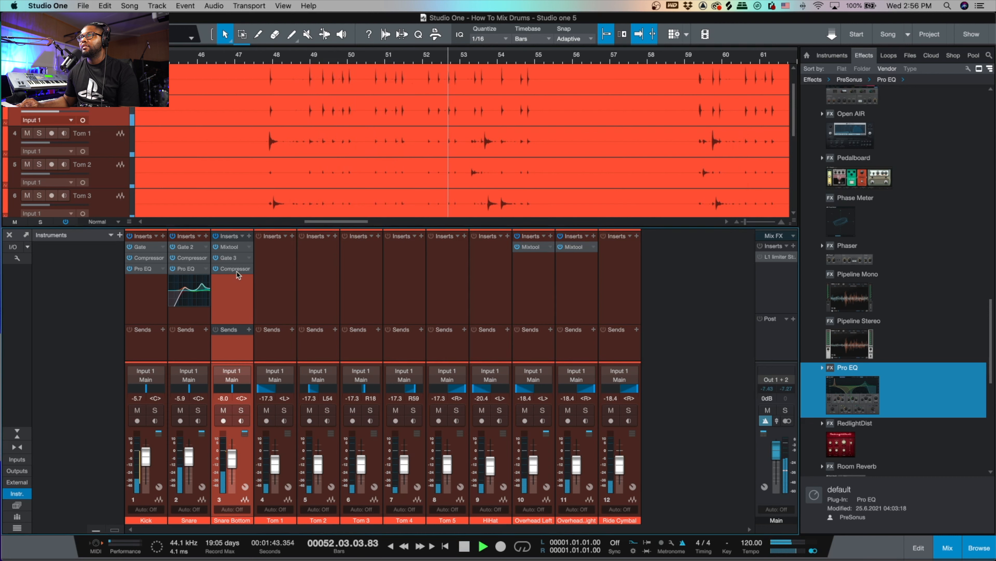
{"action": "key", "text": "space"}
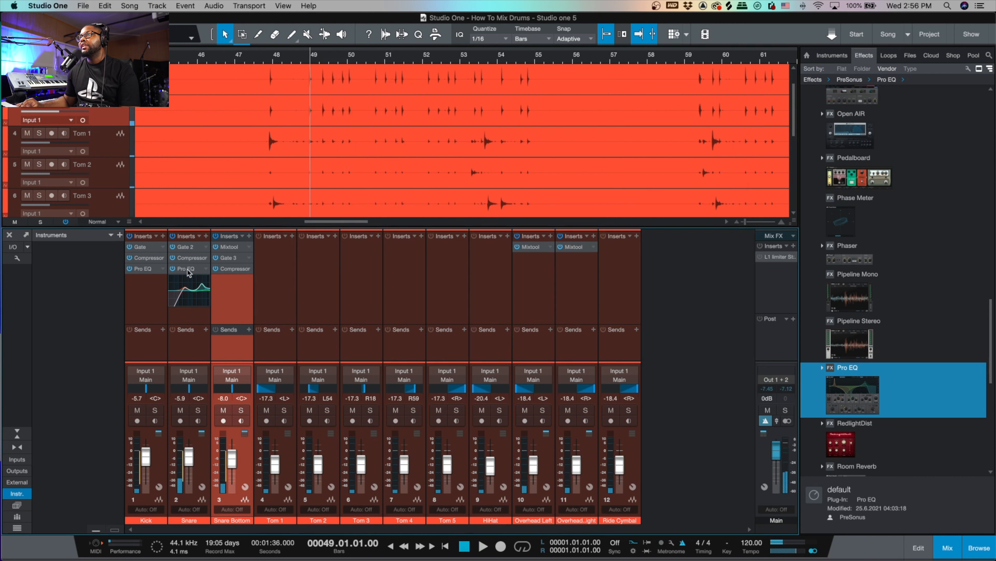
Step: Copy the Snare's Pro EQ to Snare Bottom, set LF gain to 0 dB and HMF to 1.39 dB at 5.00 kHz, and play the mix
{"action": "left_click_drag", "start_coordinate": [188, 273], "coordinate": [227, 286]}
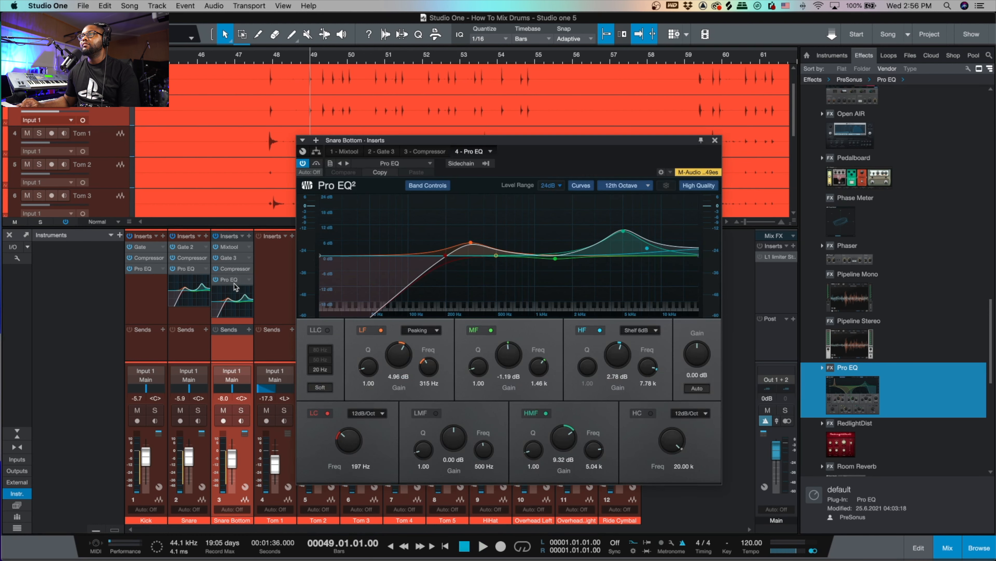
{"action": "left_click_drag", "start_coordinate": [474, 241], "coordinate": [473, 251]}
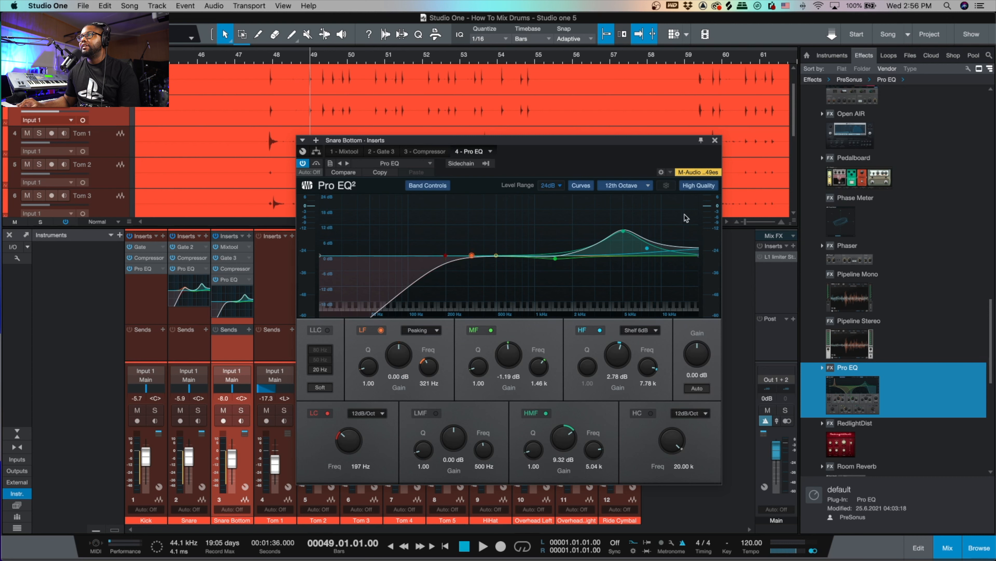
{"action": "left_click_drag", "start_coordinate": [623, 233], "coordinate": [624, 252]}
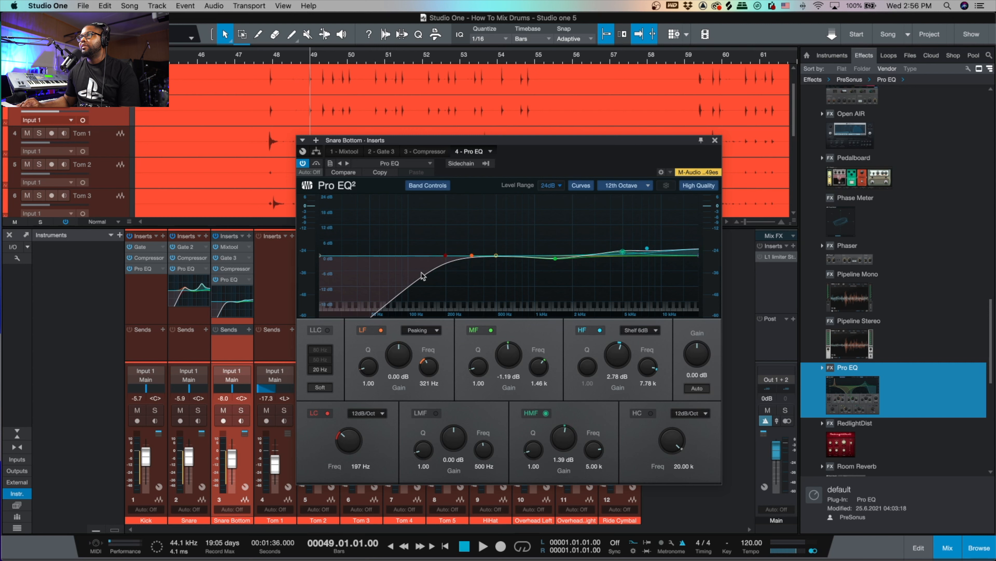
{"action": "key", "text": "space"}
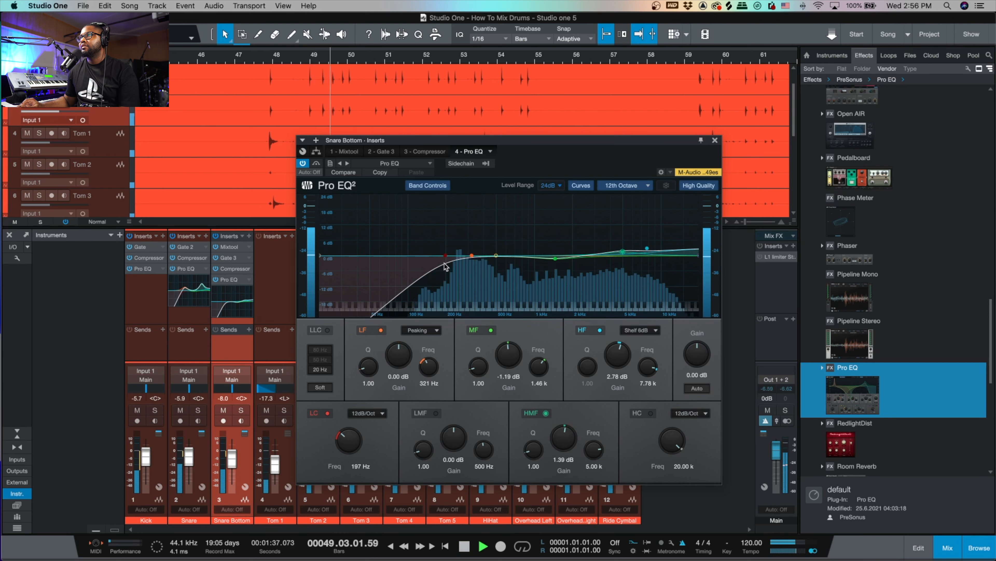
{"action": "left_click", "coordinate": [715, 140]}
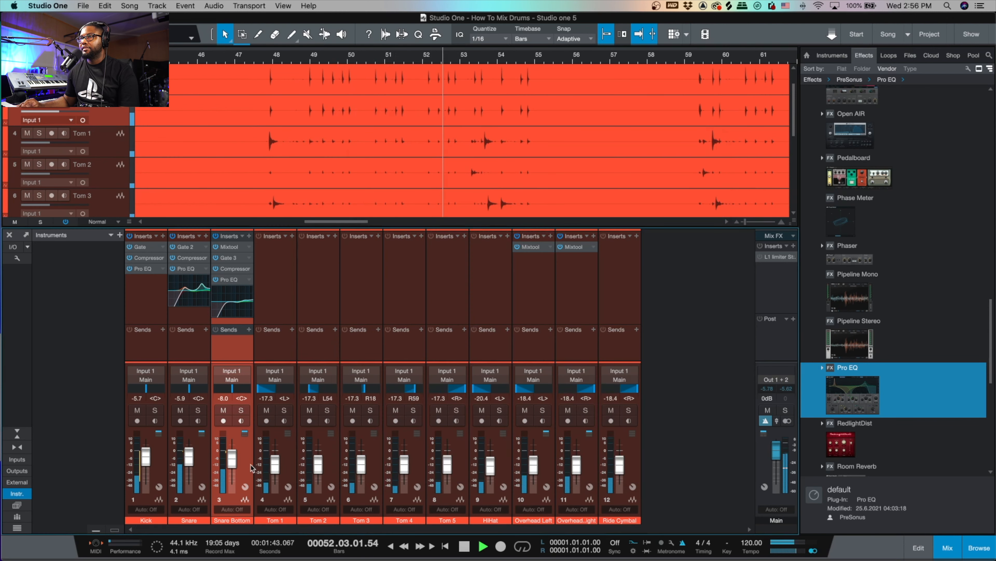
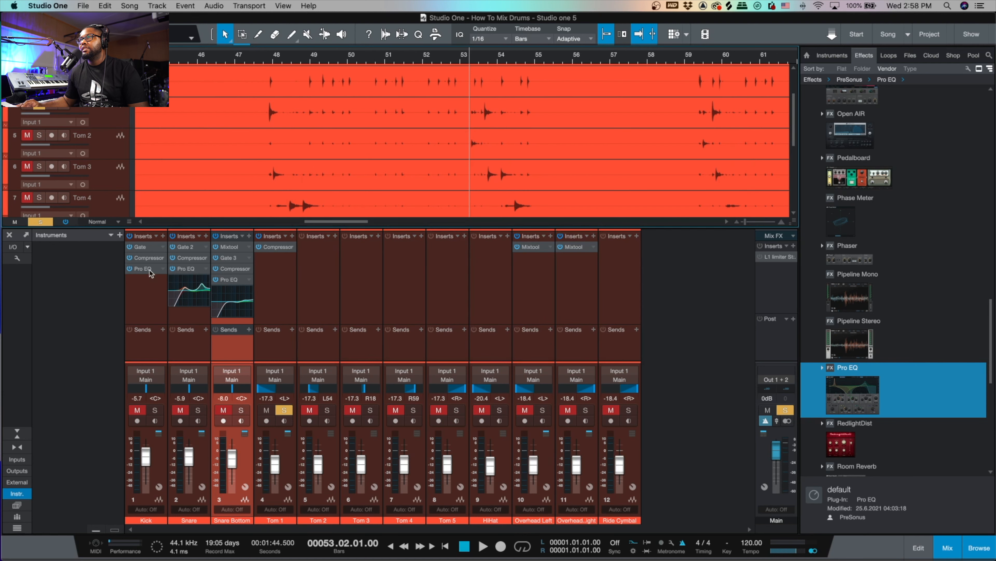
Step: Copy the Kick's Pro EQ to Tom 1 after the compressor, load its default preset and play the soloed tom
{"action": "left_click_drag", "start_coordinate": [143, 269], "coordinate": [286, 258]}
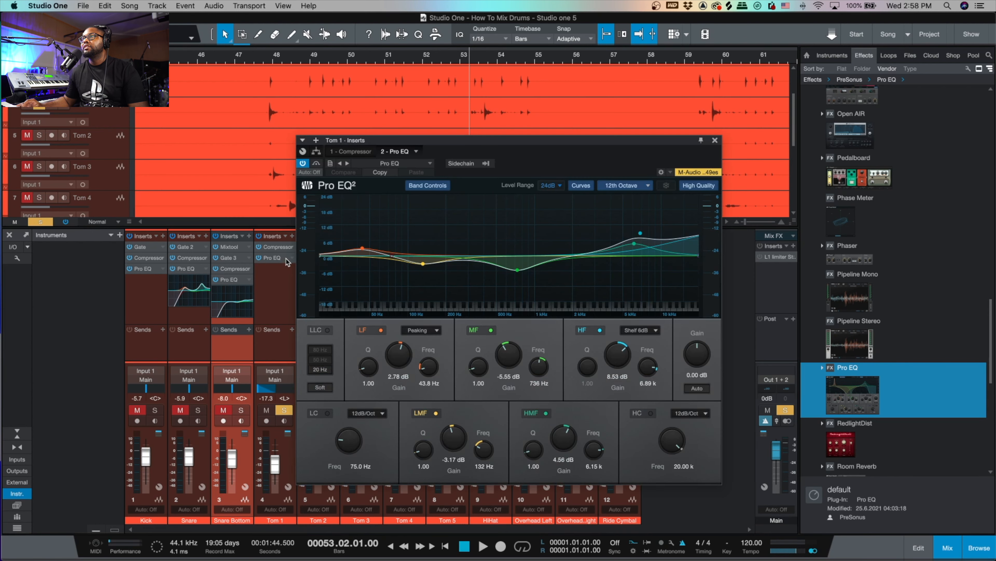
{"action": "left_click", "coordinate": [394, 163]}
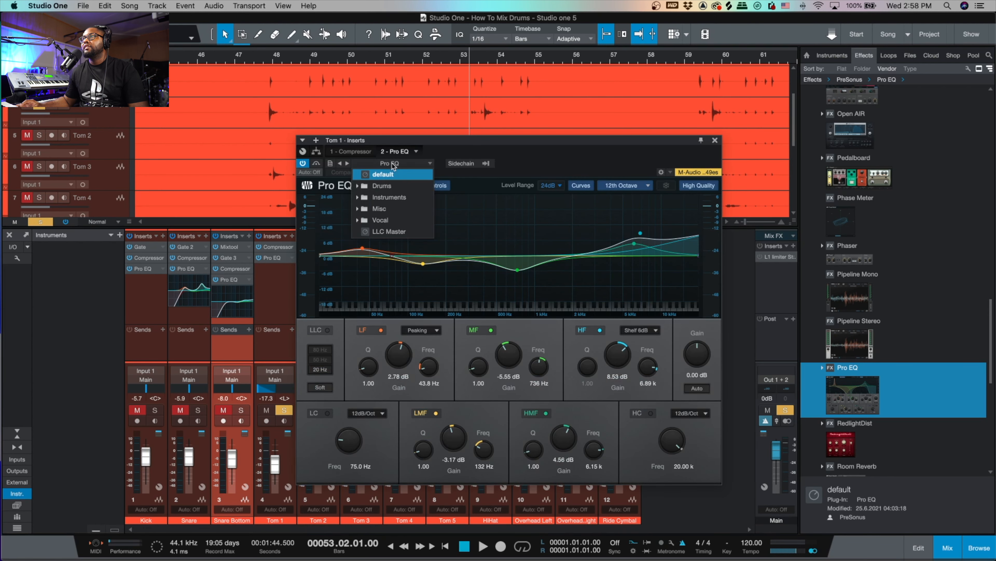
{"action": "left_click", "coordinate": [384, 176]}
{"action": "left_click", "coordinate": [465, 276]}
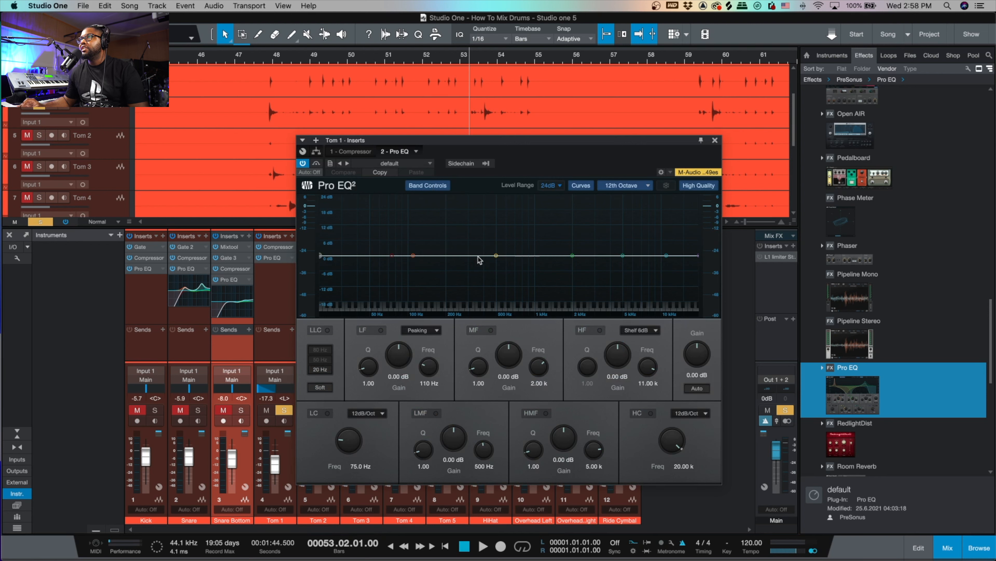
{"action": "key", "text": "space"}
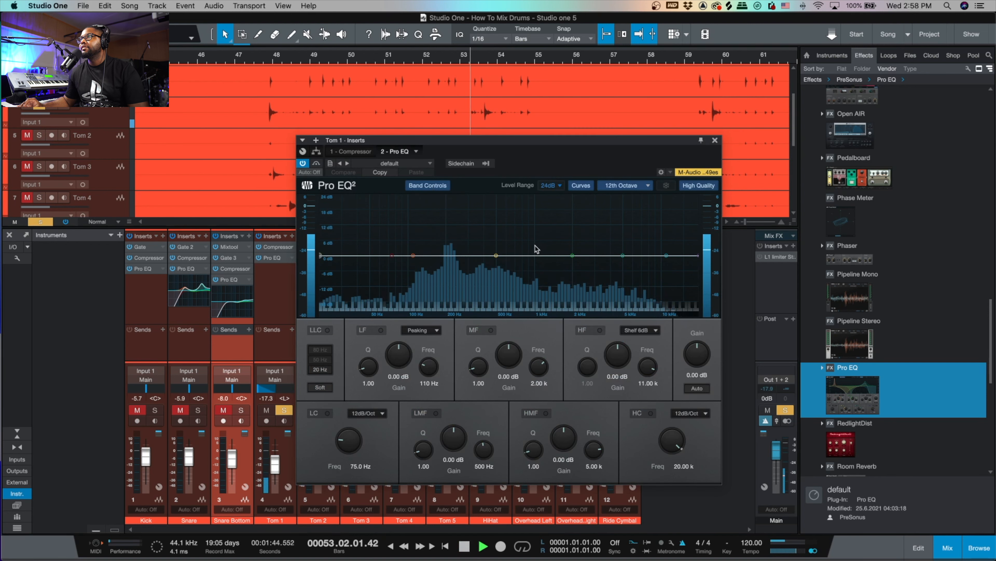
{"action": "key", "text": "space"}
Step: Enable the MF band in Tom 1's EQ, sweep it boosted during playback, and cut it to -5.55 dB at 1.07 kHz
{"action": "left_click", "coordinate": [573, 255]}
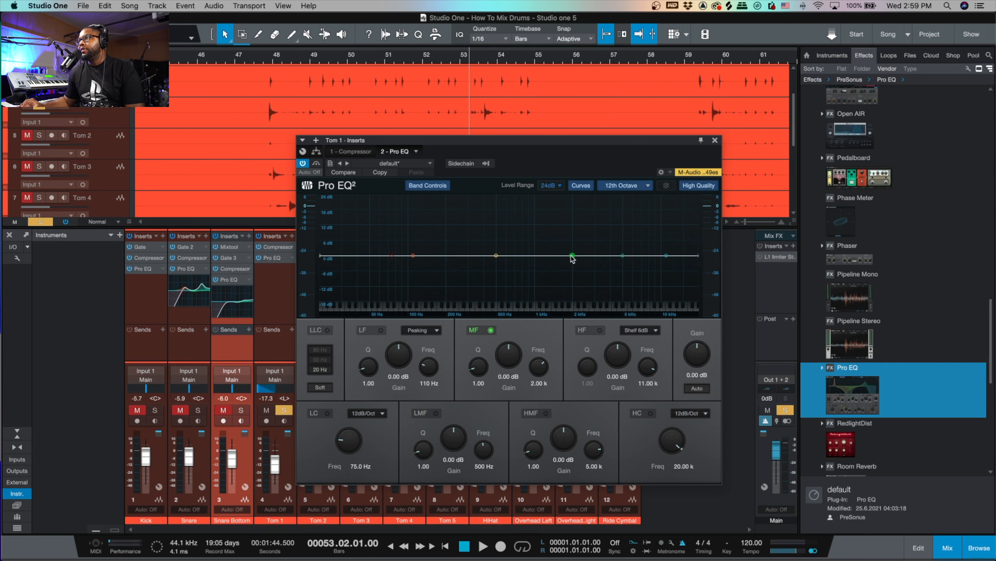
{"action": "key", "text": "space"}
{"action": "left_click_drag", "start_coordinate": [572, 256], "coordinate": [540, 211]}
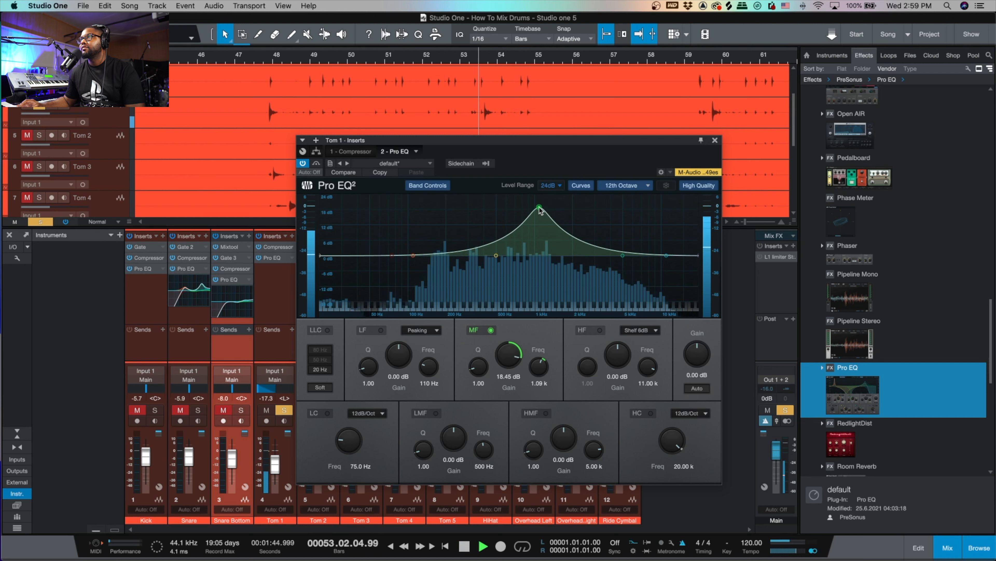
{"action": "left_click_drag", "start_coordinate": [540, 208], "coordinate": [539, 272]}
{"action": "key", "text": "space"}
{"action": "key", "text": "space"}
{"action": "key", "text": "space"}
{"action": "key", "text": "space"}
{"action": "key", "text": "space"}
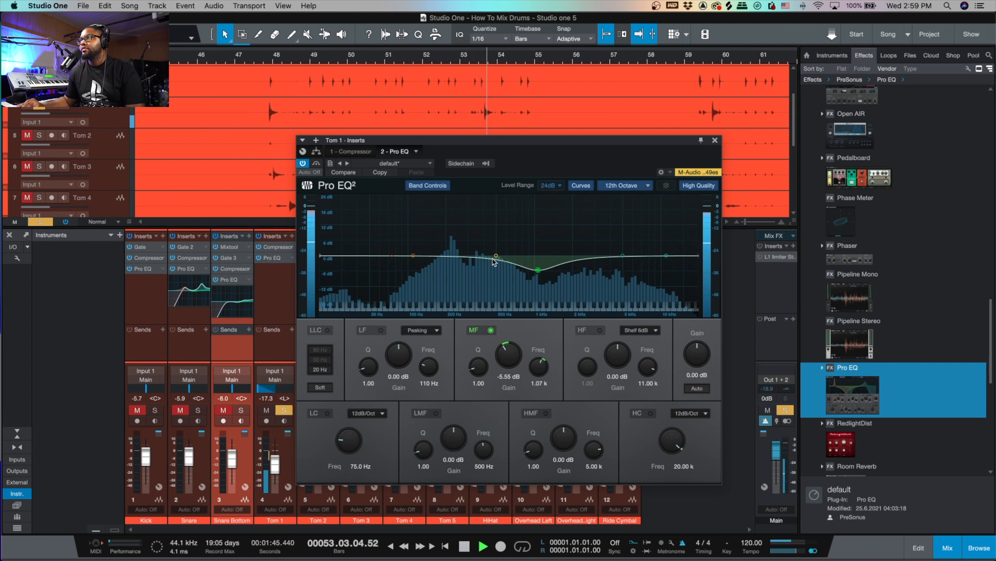
Step: Enable the LMF band, sweep it boosted while playing Tom 1, and cut it to -6.74 dB at 504 Hz
{"action": "key", "text": "space"}
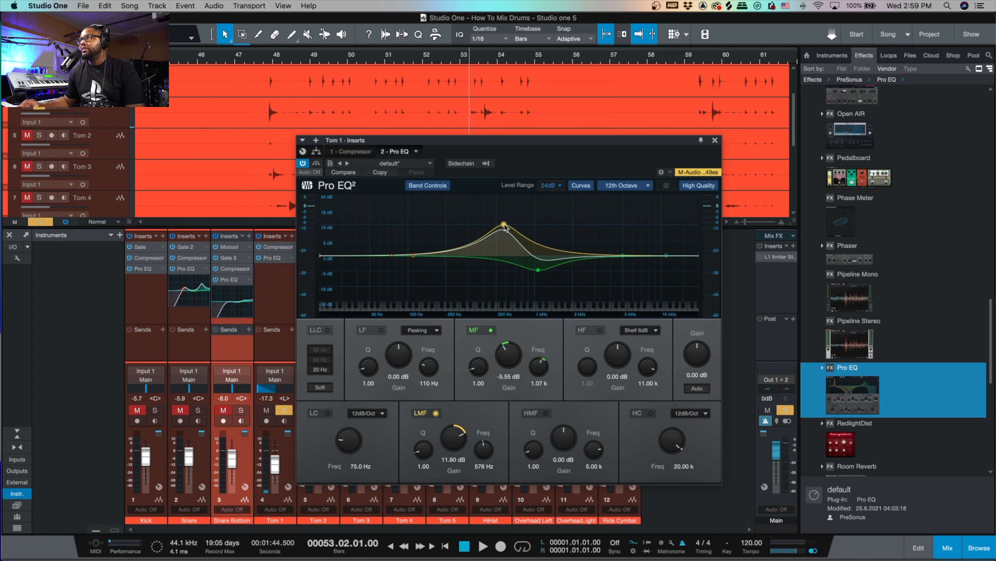
{"action": "key", "text": "space"}
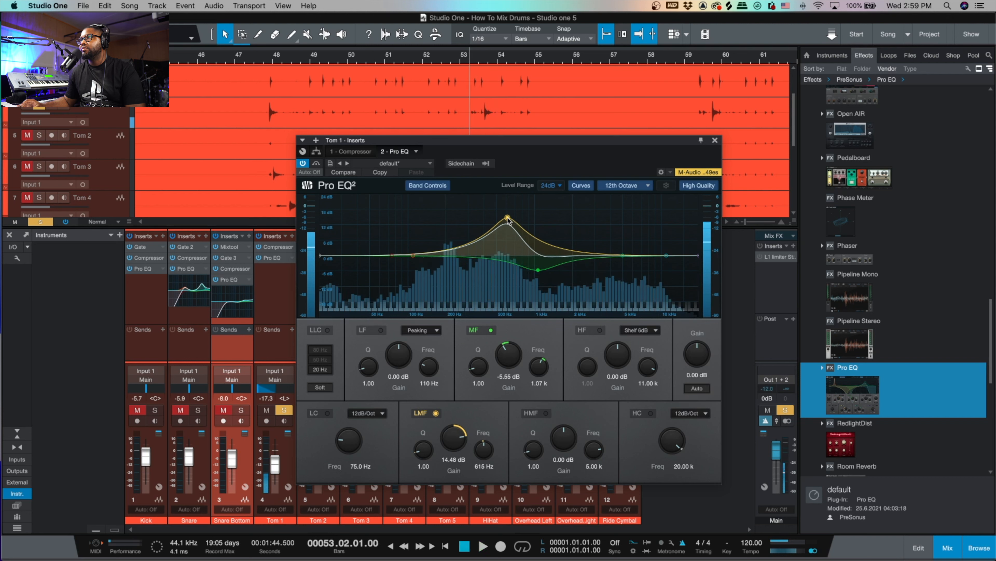
{"action": "key", "text": "space"}
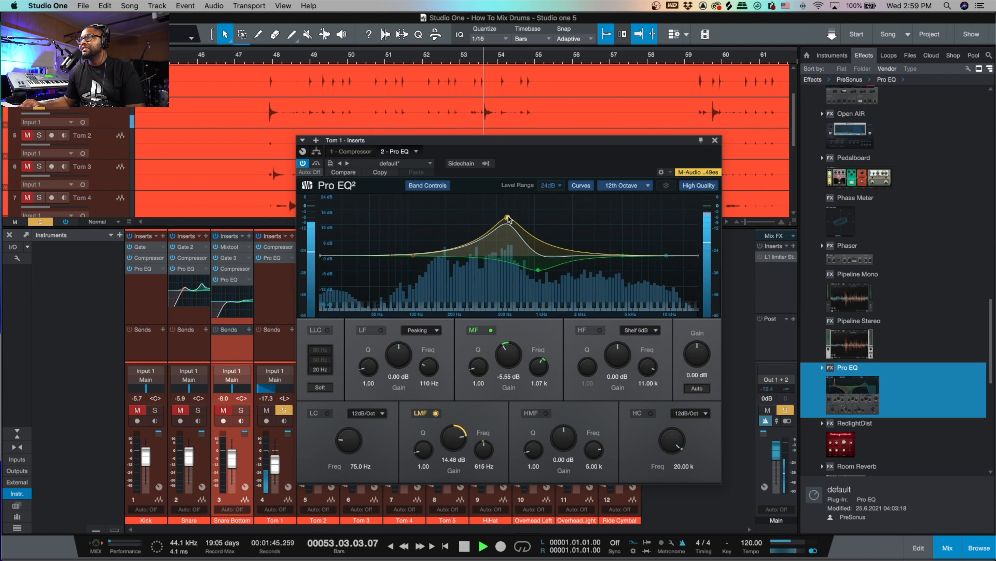
{"action": "left_click_drag", "start_coordinate": [509, 218], "coordinate": [497, 273]}
{"action": "key", "text": "space"}
{"action": "key", "text": "space"}
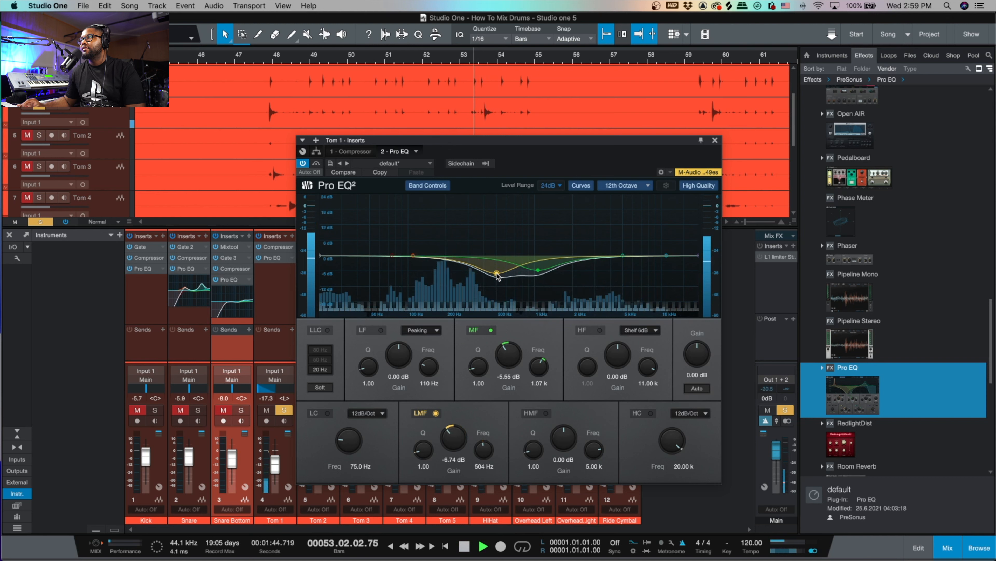
{"action": "key", "text": "space"}
{"action": "key", "text": "space"}
Step: Compare Tom 1 with the LMF cut bypassed and re-enabled during playback
{"action": "double_click", "coordinate": [497, 274]}
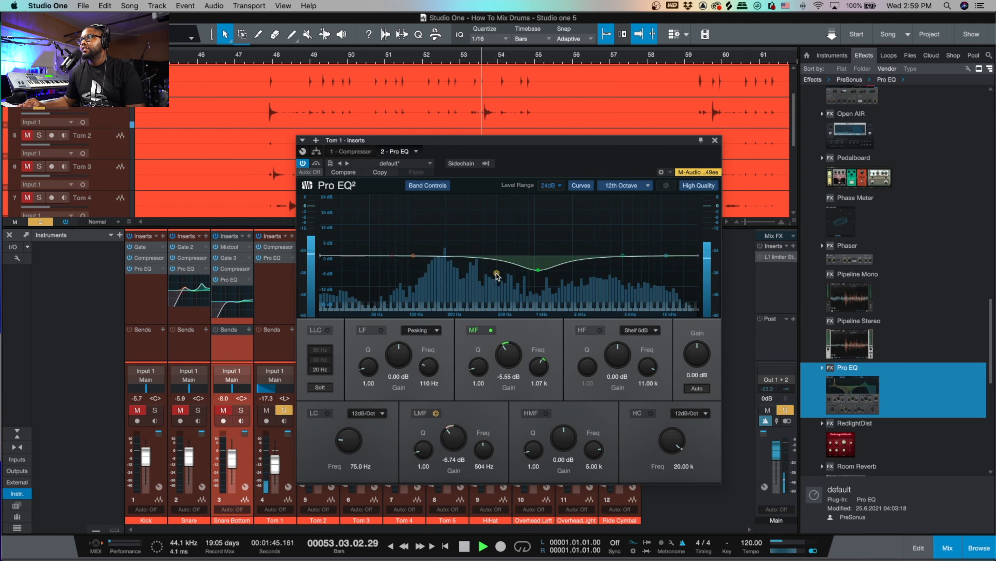
{"action": "key", "text": "space"}
{"action": "double_click", "coordinate": [496, 274]}
{"action": "key", "text": "space"}
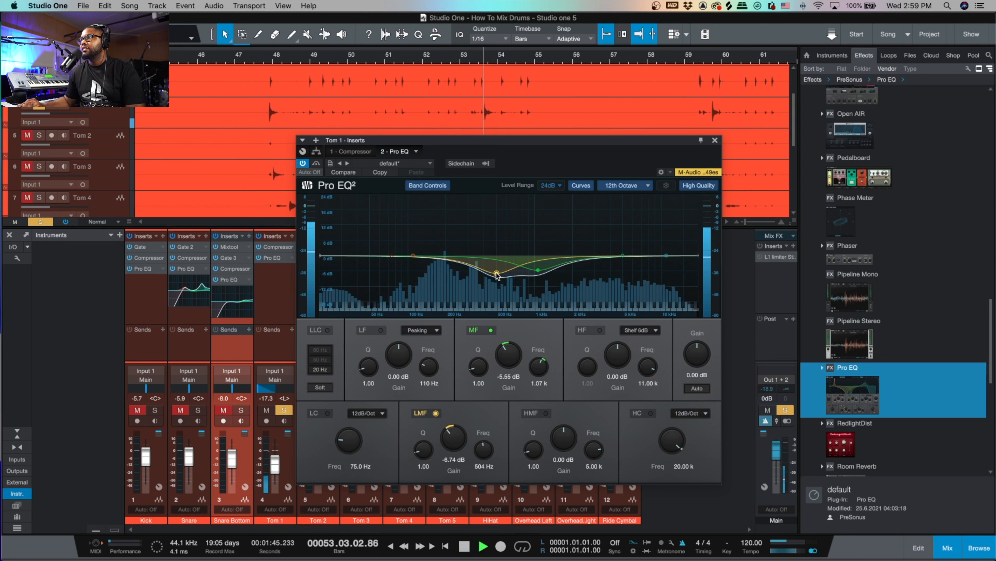
Step: Refine the LMF cut to -8.13 dB at 446 Hz and compare Tom 1 with the band off and on
{"action": "key", "text": "space"}
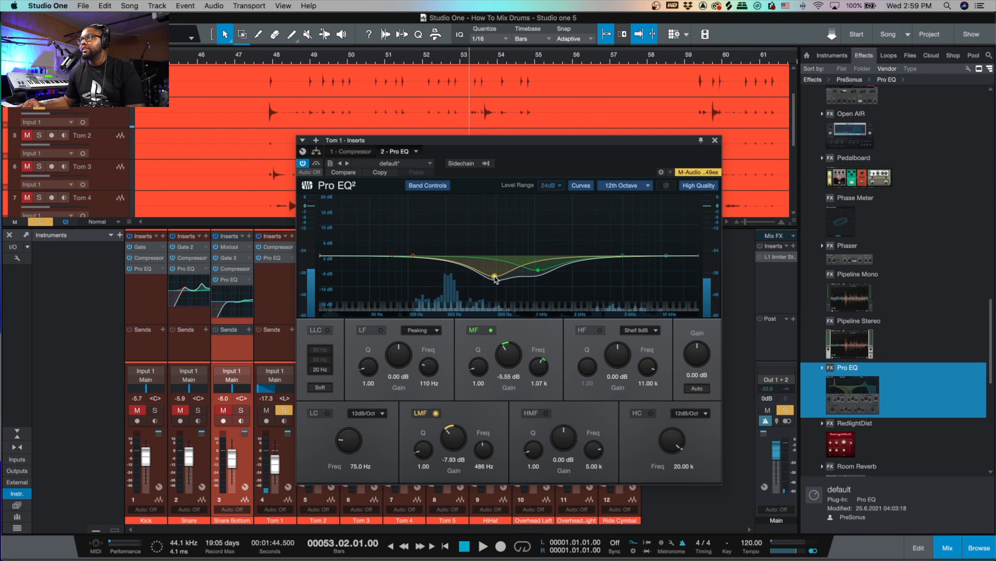
{"action": "key", "text": "space"}
{"action": "left_click_drag", "start_coordinate": [492, 278], "coordinate": [492, 279]}
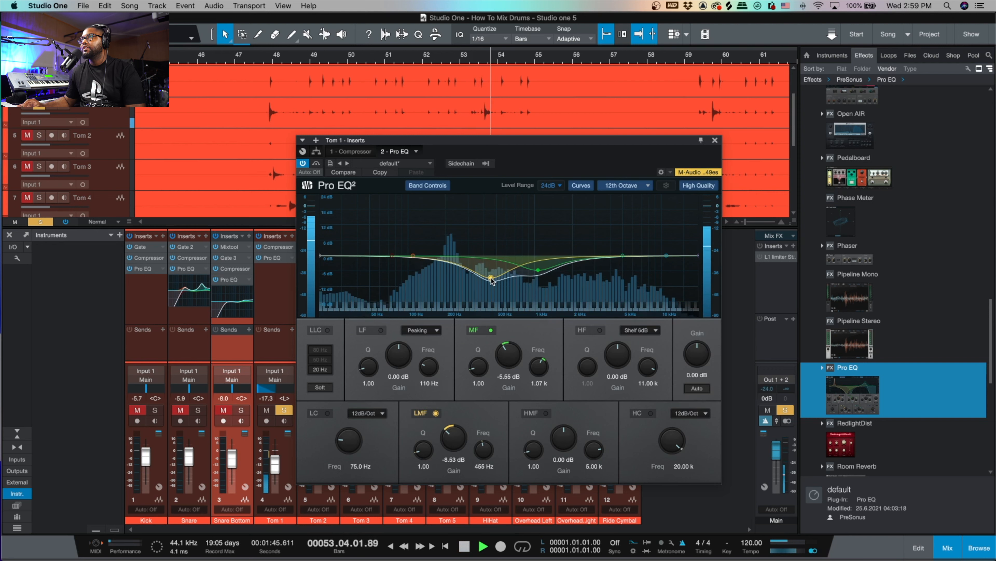
{"action": "key", "text": "space"}
{"action": "double_click", "coordinate": [491, 278]}
{"action": "key", "text": "space"}
{"action": "key", "text": "space"}
{"action": "double_click", "coordinate": [491, 278]}
{"action": "key", "text": "space"}
Step: Add an LF boost of 1.98 dB at 193 Hz to Tom 1's EQ while replaying the hit
{"action": "key", "text": "space"}
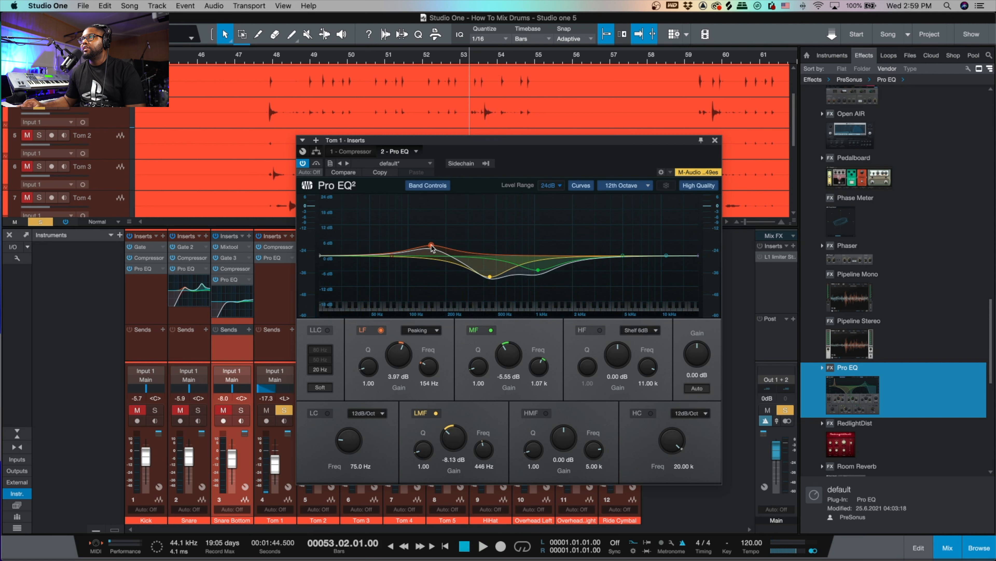
{"action": "key", "text": "space"}
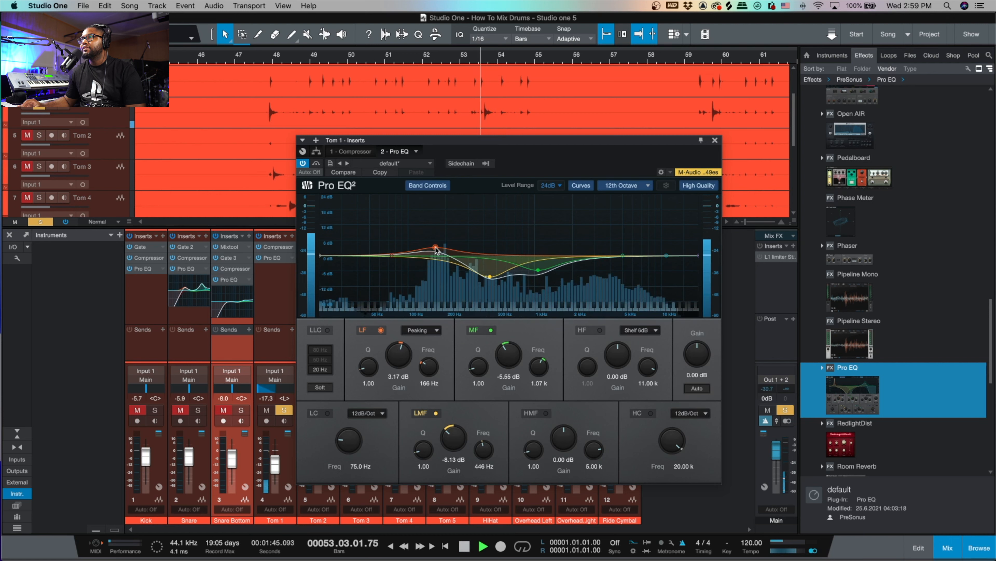
{"action": "key", "text": "space"}
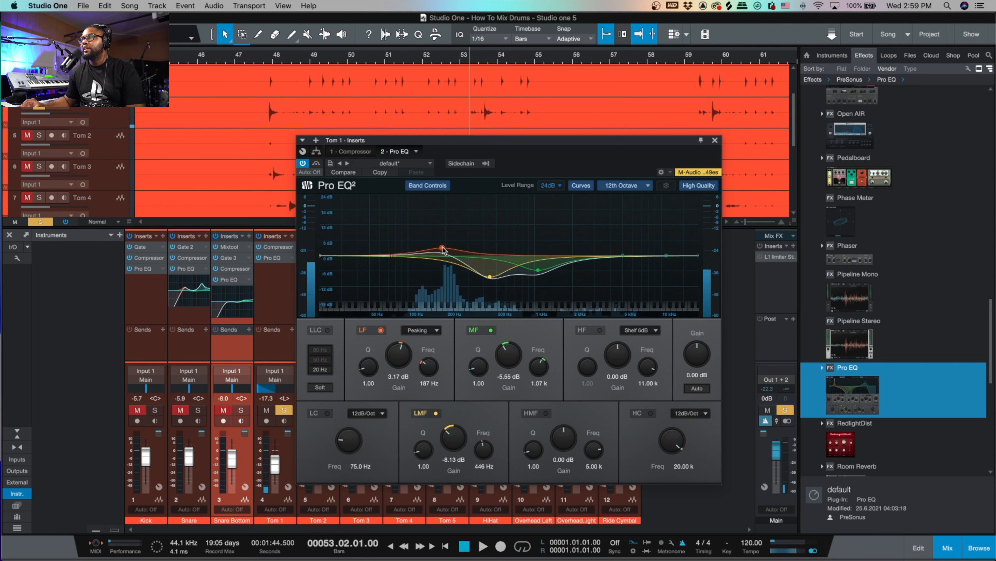
{"action": "key", "text": "space"}
{"action": "key", "text": "space"}
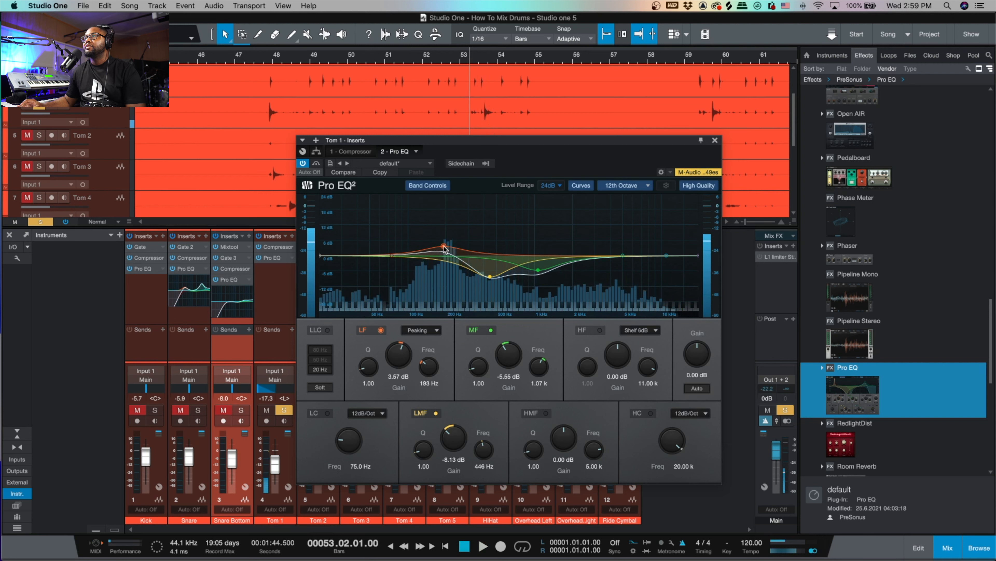
{"action": "key", "text": "space"}
{"action": "left_click_drag", "start_coordinate": [444, 250], "coordinate": [443, 252]}
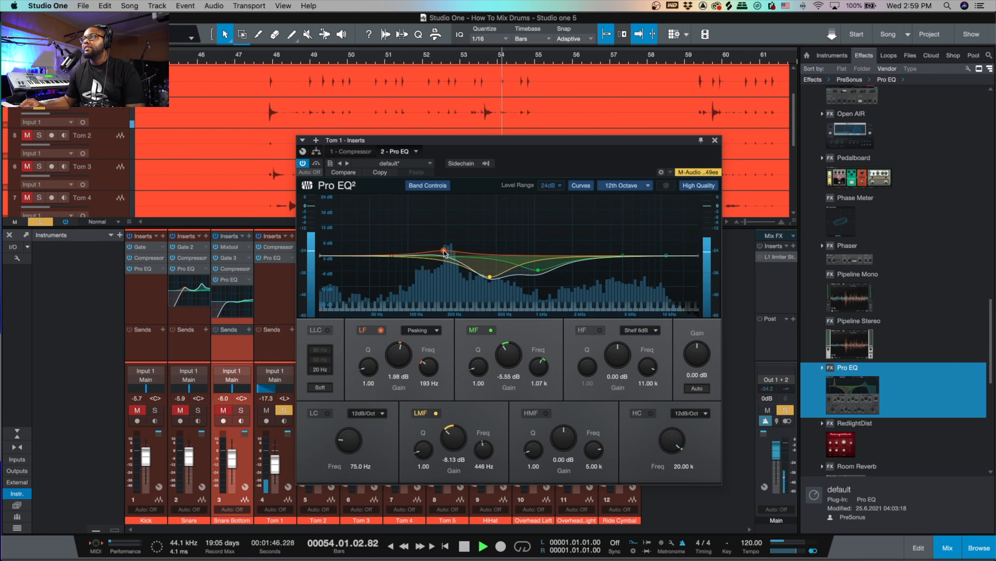
{"action": "key", "text": "space"}
{"action": "key", "text": "space"}
{"action": "key", "text": "space"}
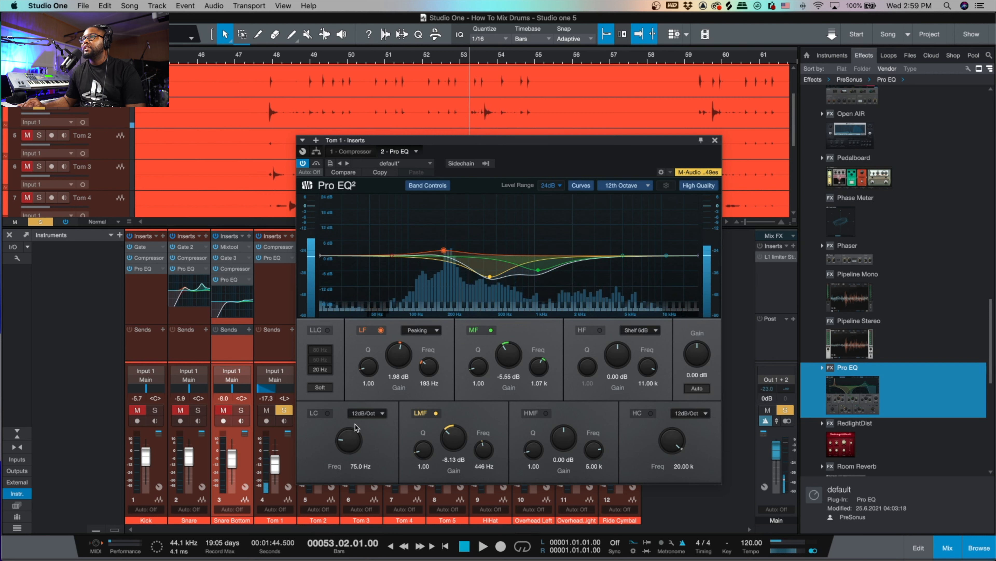
Step: Enable the low-cut filter in Tom 1's EQ, set it to 140 Hz and listen to the hit repeatedly
{"action": "left_click", "coordinate": [328, 413]}
{"action": "key", "text": "space"}
{"action": "left_click_drag", "start_coordinate": [348, 441], "coordinate": [348, 432]}
{"action": "key", "text": "space"}
{"action": "key", "text": "space"}
{"action": "key", "text": "space"}
{"action": "key", "text": "space"}
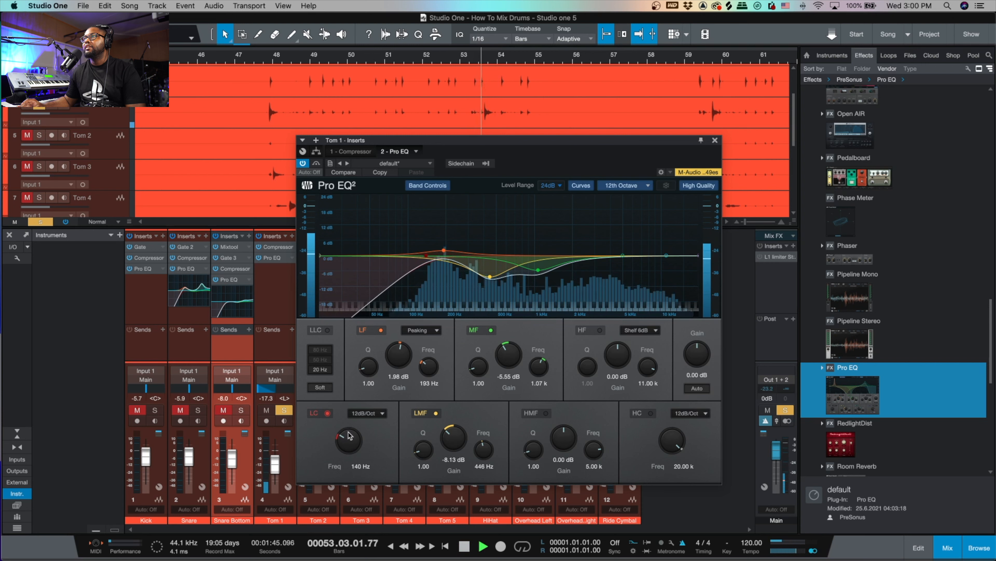
{"action": "key", "text": "space"}
{"action": "key", "text": "space"}
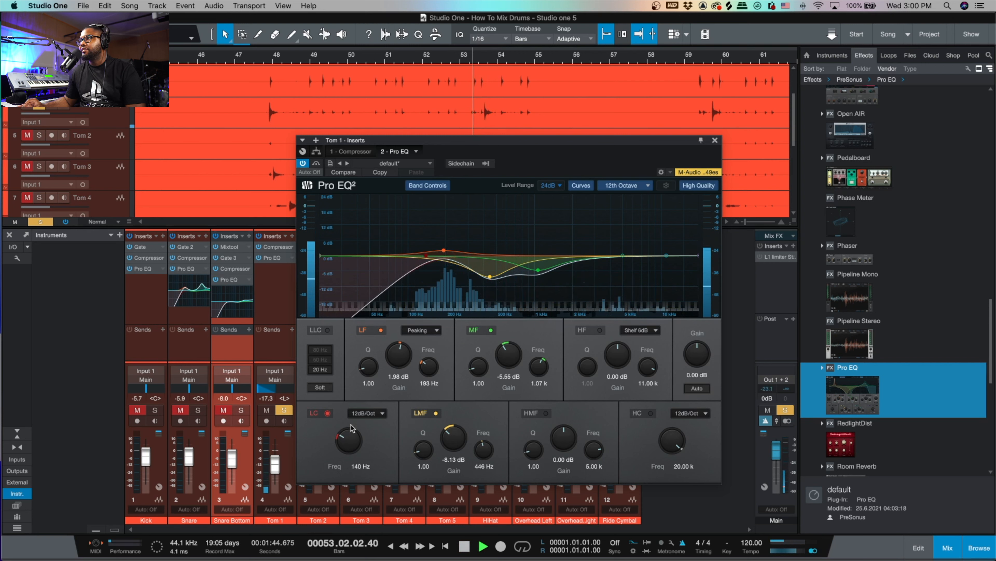
{"action": "key", "text": "space"}
{"action": "key", "text": "space"}
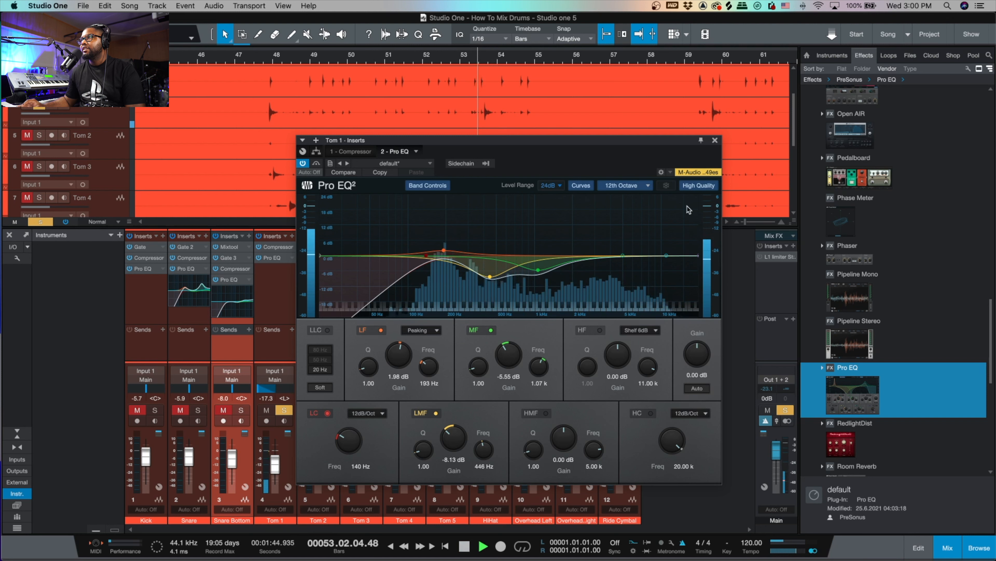
Step: Add an HMF boost of 11.50 dB at 5.54 kHz to Tom 1's EQ while replaying the hit
{"action": "key", "text": "space"}
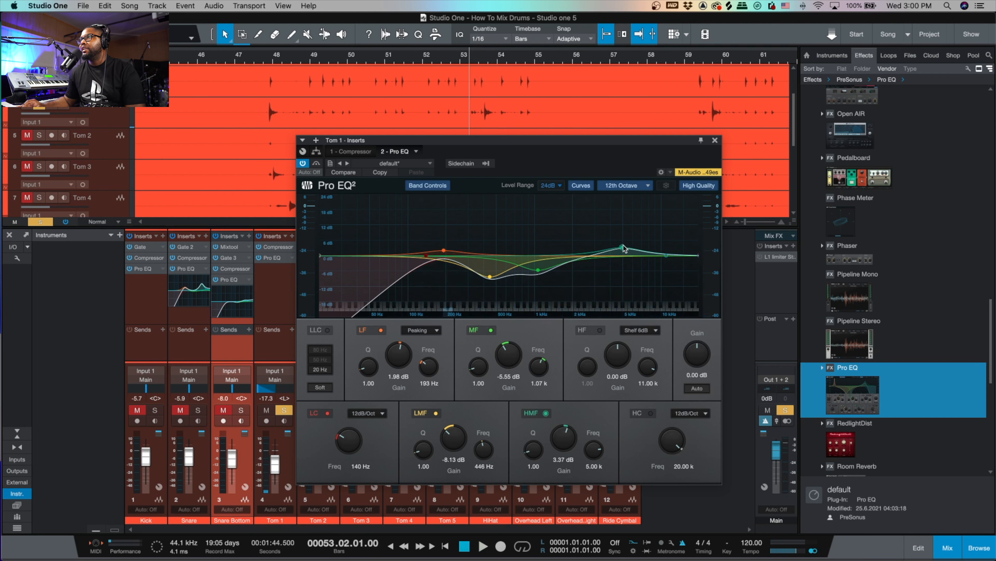
{"action": "key", "text": "space"}
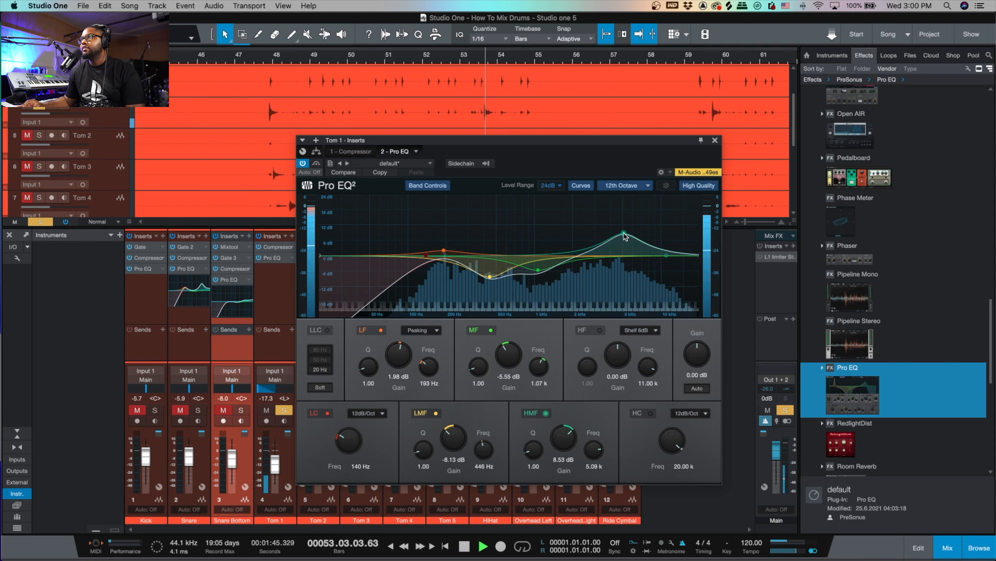
{"action": "left_click_drag", "start_coordinate": [624, 235], "coordinate": [630, 229]}
{"action": "key", "text": "space"}
{"action": "key", "text": "space"}
{"action": "key", "text": "space"}
{"action": "key", "text": "space"}
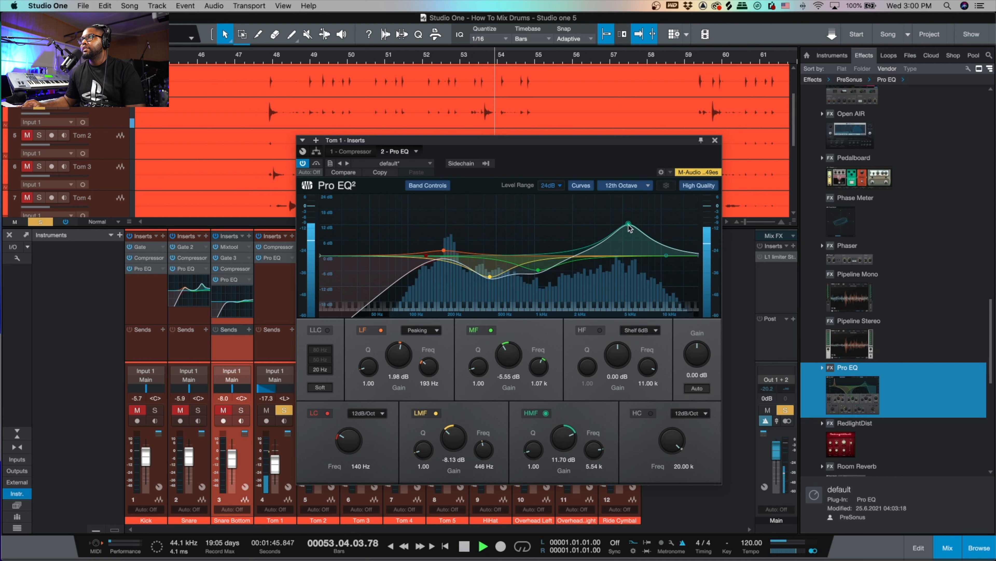
{"action": "key", "text": "space"}
{"action": "key", "text": "space"}
{"action": "key", "text": "space"}
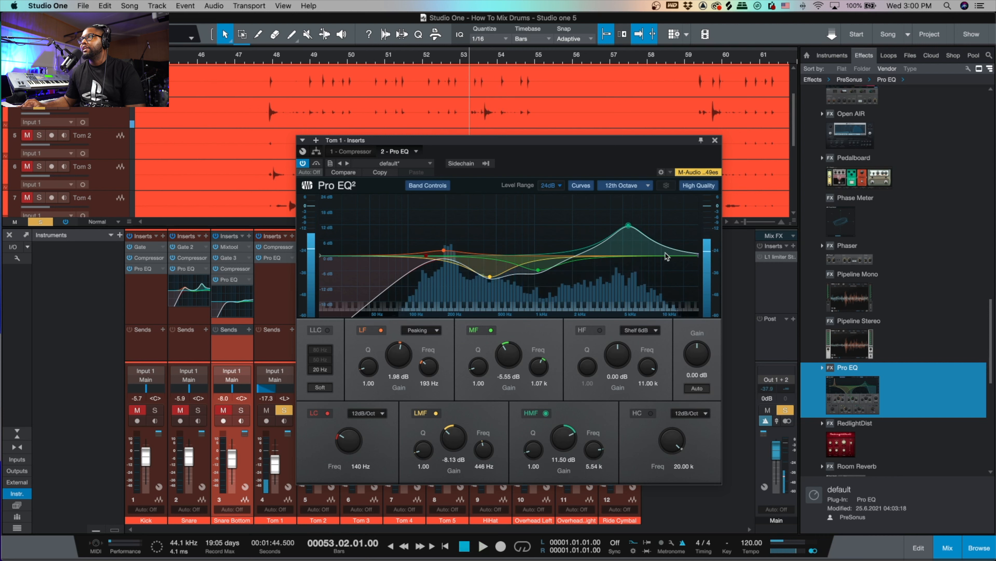
Step: Enable the HF shelf in Tom 1's EQ and set it to 4.68 dB at 8.16 kHz, checking it by playback
{"action": "left_click", "coordinate": [666, 256]}
{"action": "left_click_drag", "start_coordinate": [666, 256], "coordinate": [652, 244]}
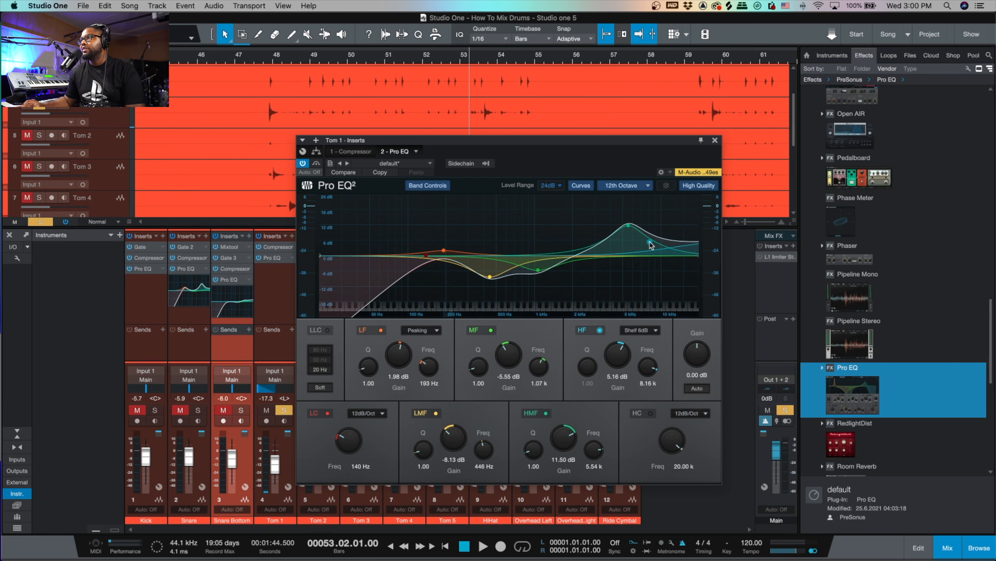
{"action": "key", "text": "space"}
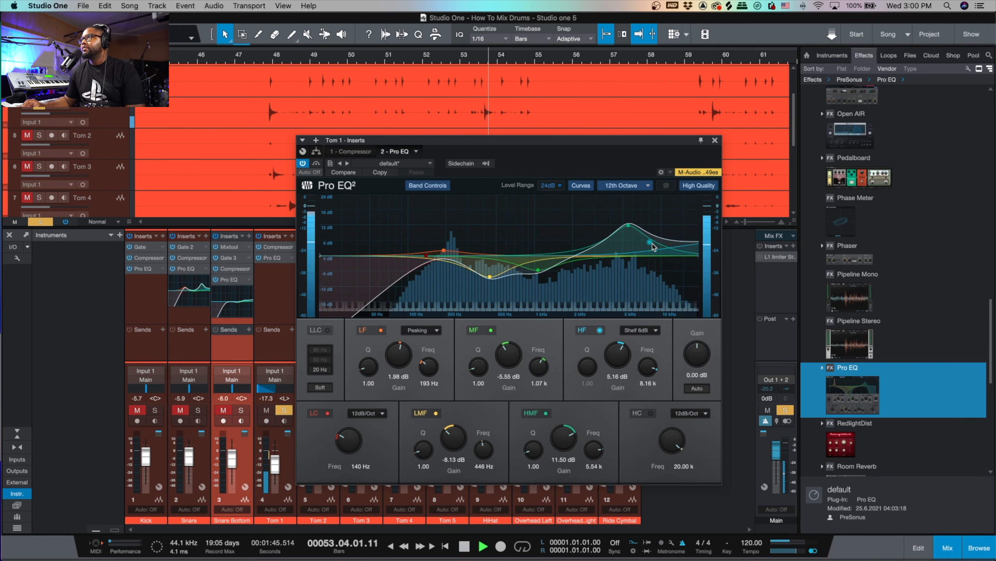
{"action": "key", "text": "space"}
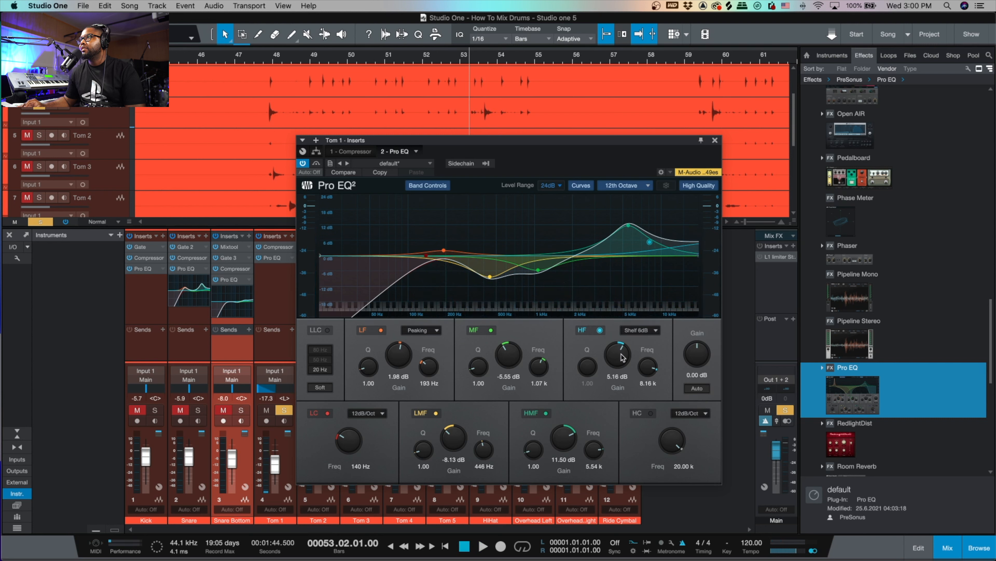
{"action": "left_click_drag", "start_coordinate": [620, 355], "coordinate": [620, 356]}
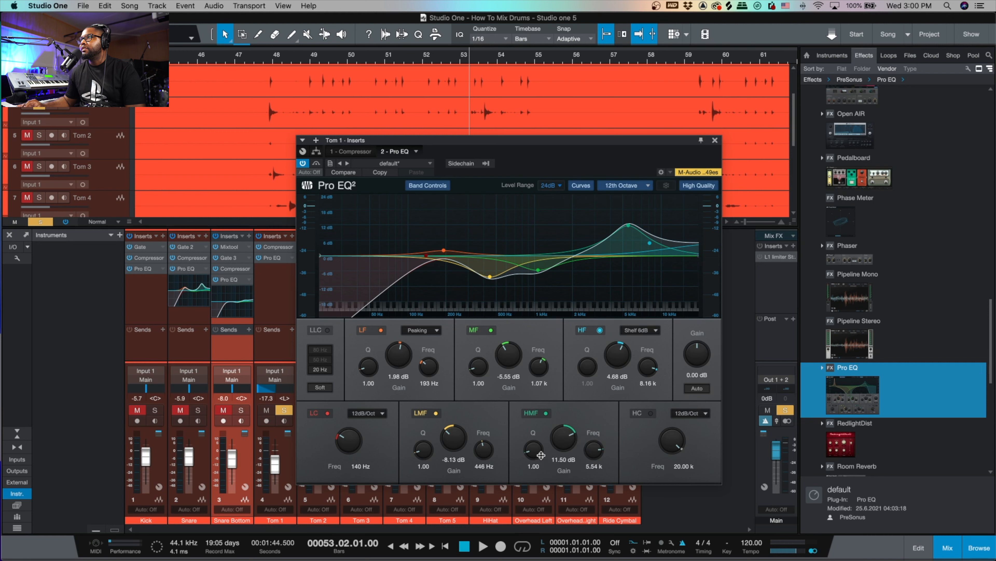
Step: Narrow the HMF boost to a Q of 2.68, play Tom 1 and close its EQ
{"action": "left_click_drag", "start_coordinate": [534, 451], "coordinate": [537, 447]}
{"action": "key", "text": "space"}
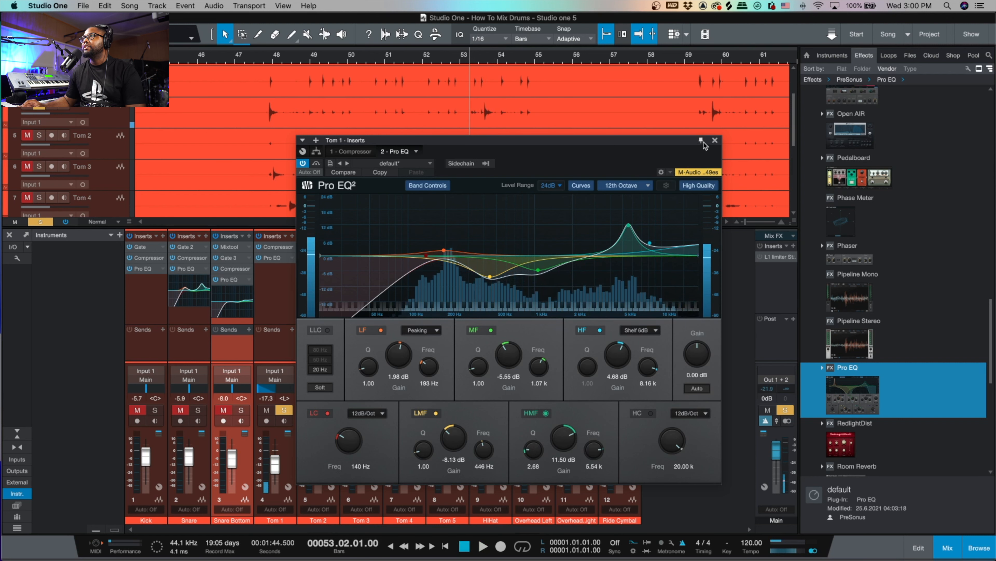
{"action": "left_click", "coordinate": [714, 139]}
{"action": "key", "text": "space"}
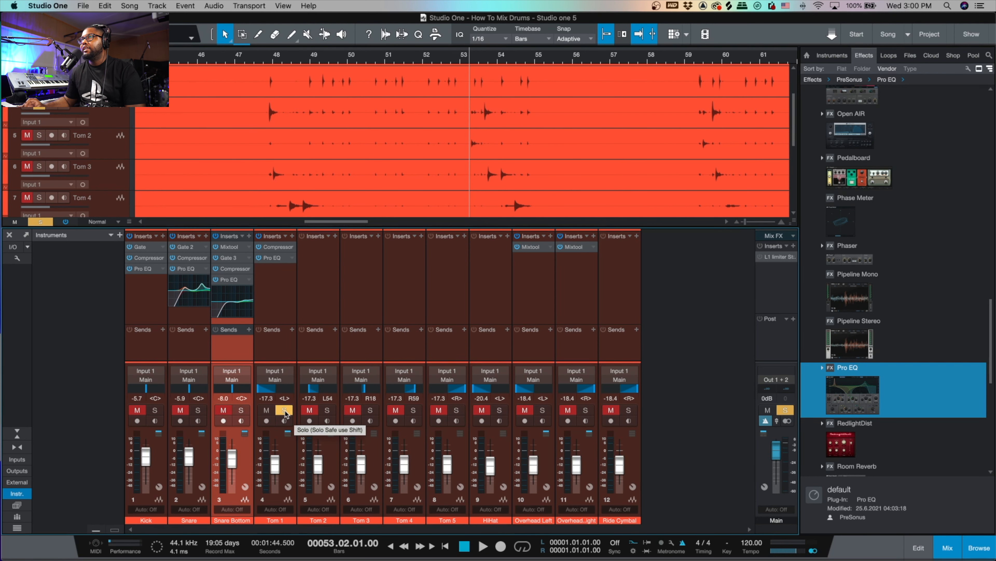
Step: Insert an Expander at the start of Tom 1's insert chain and play the tom hit
{"action": "scroll", "coordinate": [861, 290], "scroll_direction": "down", "scroll_amount": 8}
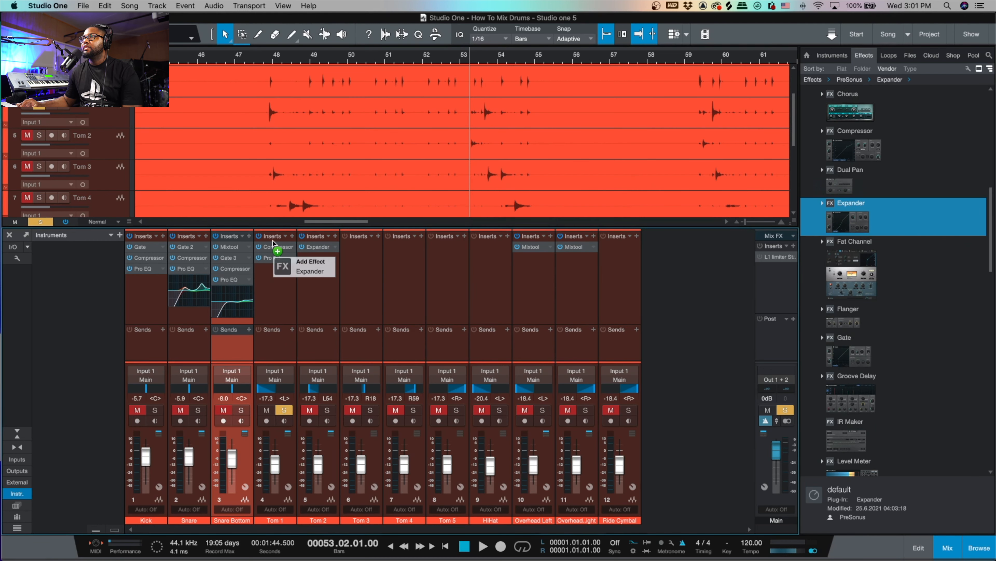
{"action": "left_click_drag", "start_coordinate": [318, 247], "coordinate": [275, 246]}
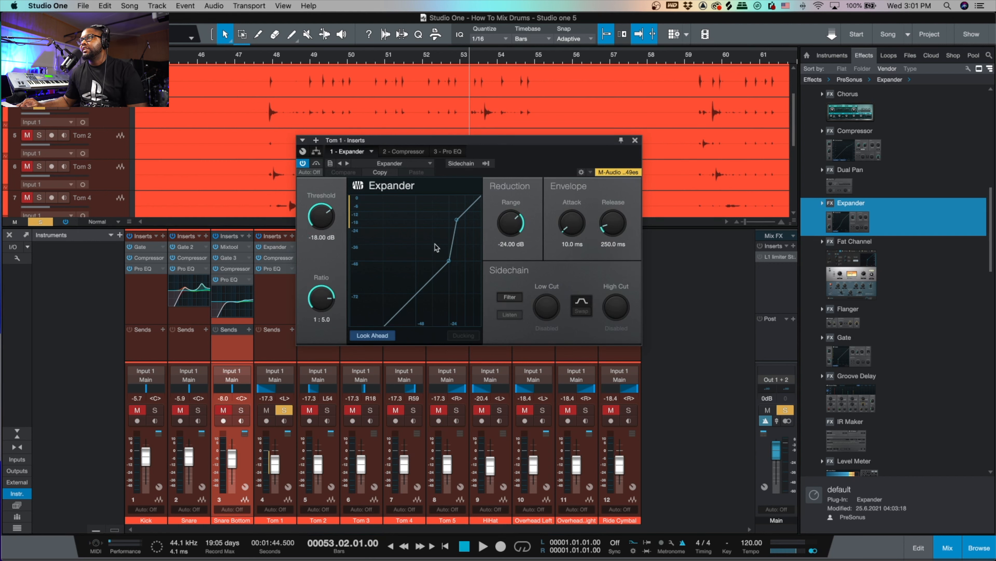
{"action": "key", "text": "space"}
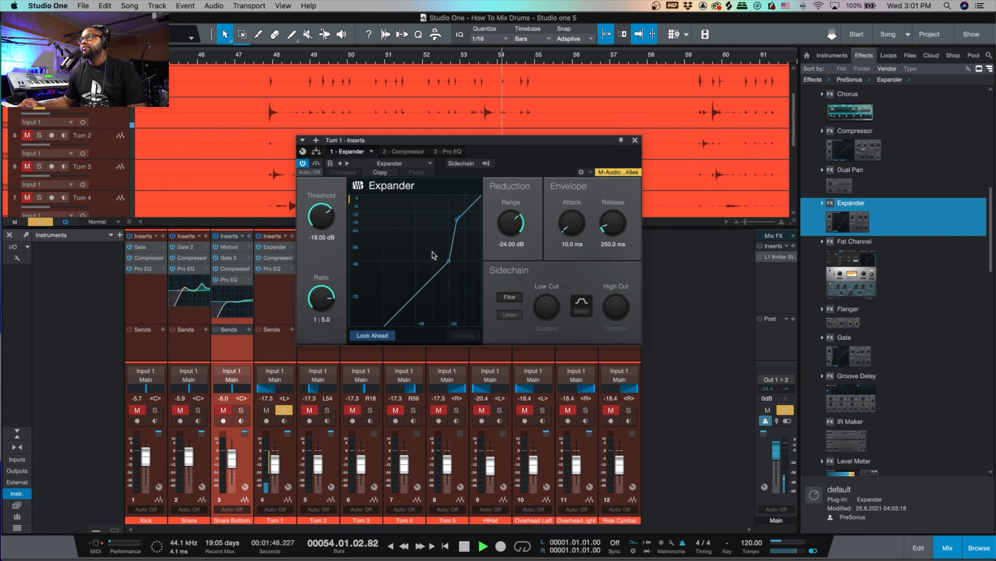
{"action": "key", "text": "space"}
{"action": "key", "text": "space"}
{"action": "key", "text": "space"}
Step: Set the attack of Tom 1's Expander to 0.10 ms and replay the hit to check it
{"action": "left_click_drag", "start_coordinate": [563, 233], "coordinate": [573, 230]}
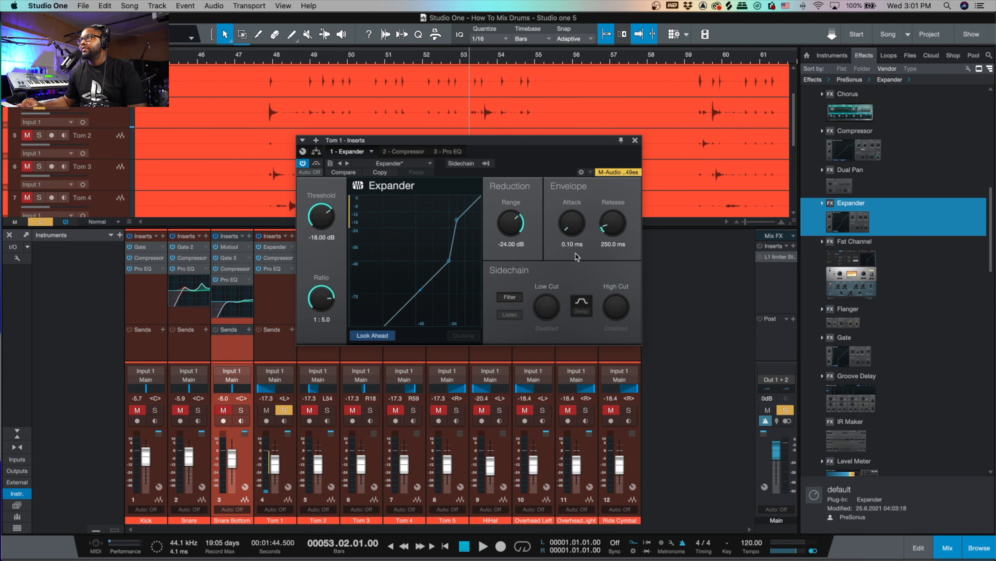
{"action": "key", "text": "space"}
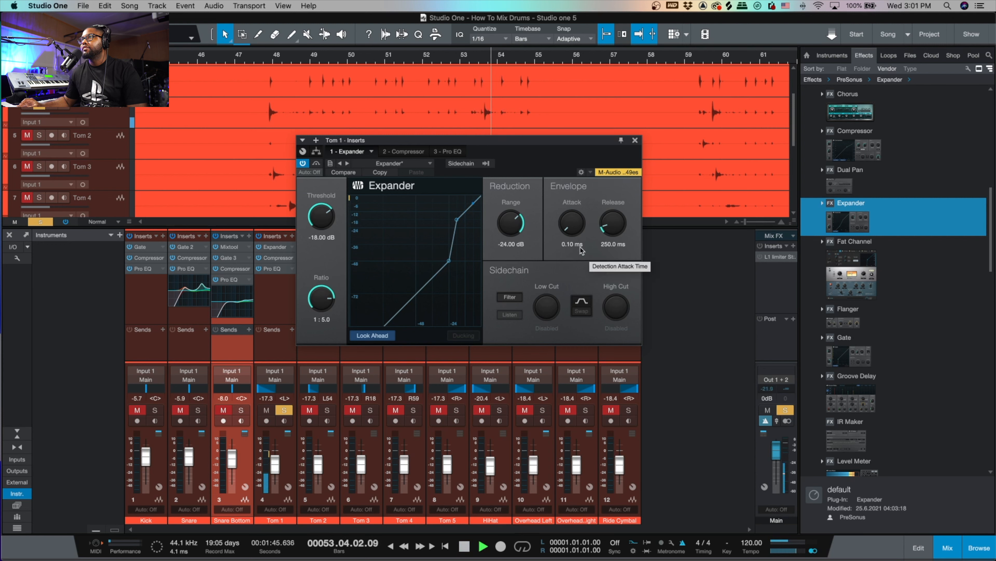
{"action": "key", "text": "space"}
{"action": "key", "text": "space"}
{"action": "key", "text": "space"}
{"action": "key", "text": "space"}
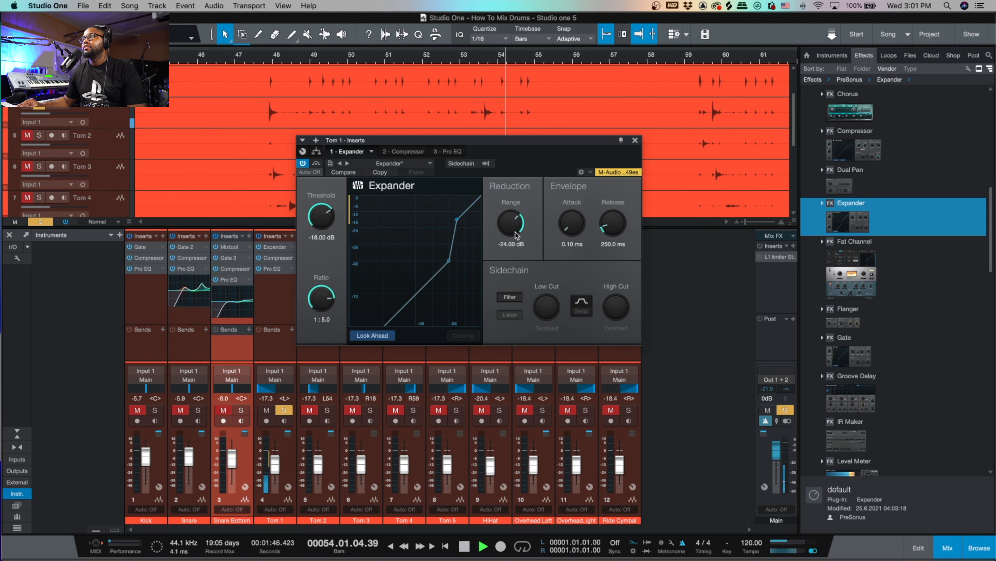
Step: Listen to the expanded Tom 1 from bar 49 and replay its hit near bar 48 several times
{"action": "left_click", "coordinate": [305, 61]}
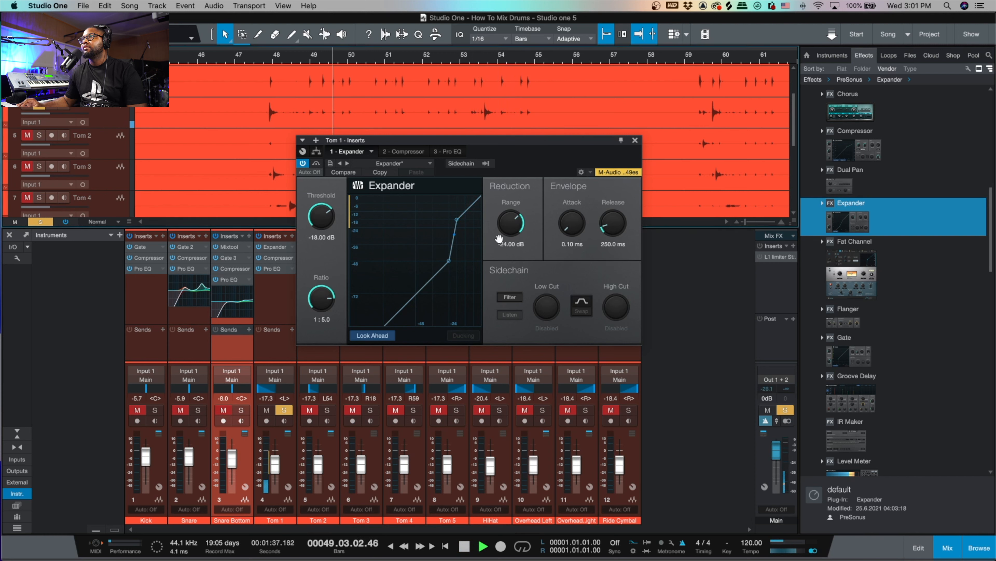
{"action": "key", "text": "space"}
{"action": "key", "text": "space"}
{"action": "key", "text": "space"}
{"action": "left_click", "coordinate": [263, 59]}
{"action": "left_click", "coordinate": [263, 59]}
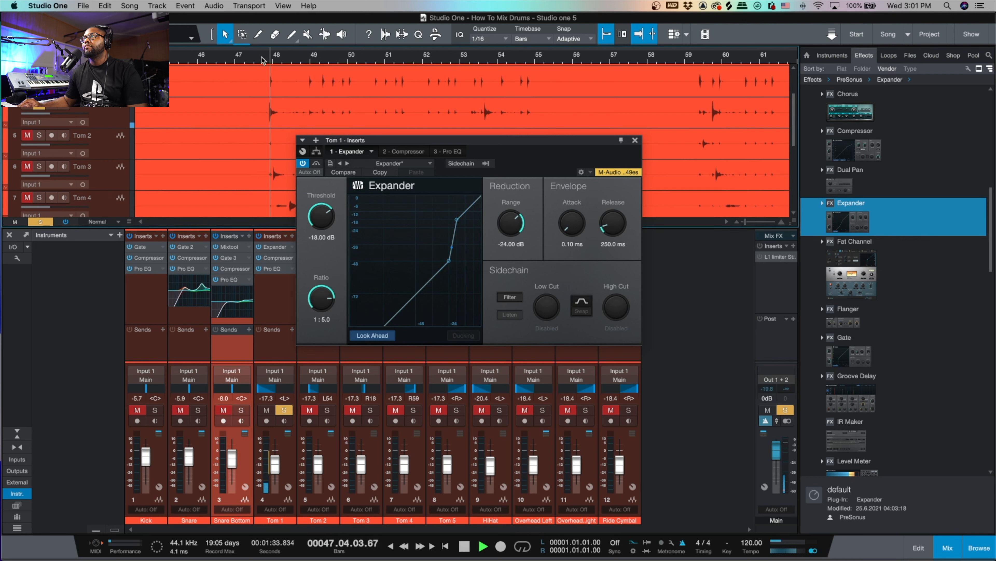
{"action": "key", "text": "space"}
{"action": "key", "text": "space"}
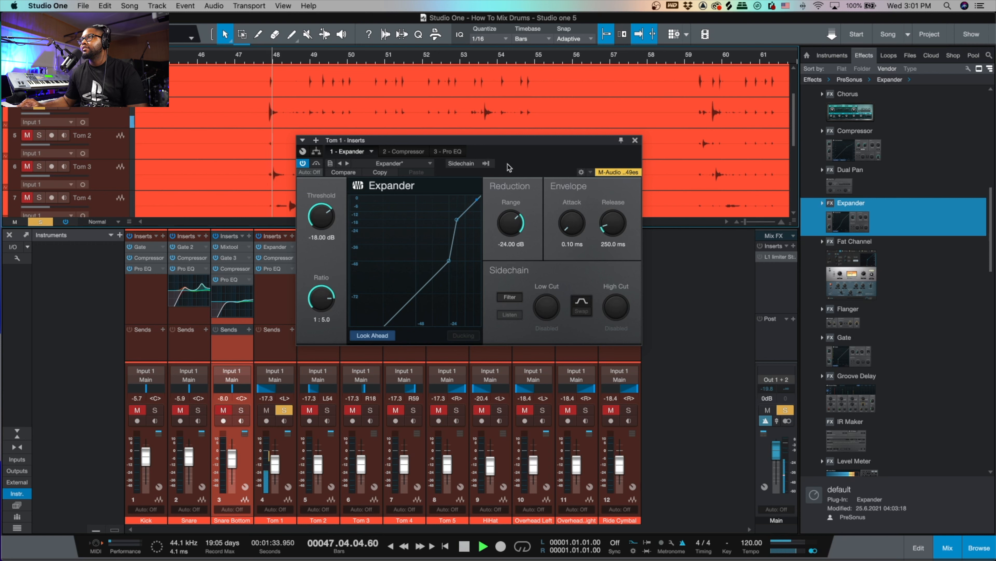
{"action": "key", "text": "space"}
{"action": "key", "text": "space"}
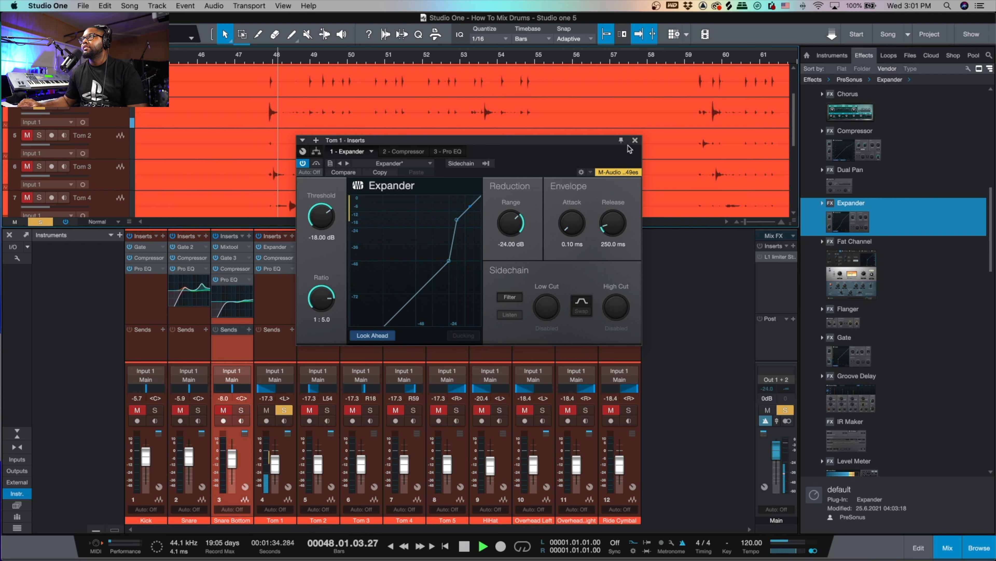
Step: Lengthen the release of Tom 1's Expander to 357.2 ms, check it by playback and close the plug-in
{"action": "key", "text": "space"}
{"action": "left_click_drag", "start_coordinate": [614, 227], "coordinate": [613, 217]}
{"action": "key", "text": "space"}
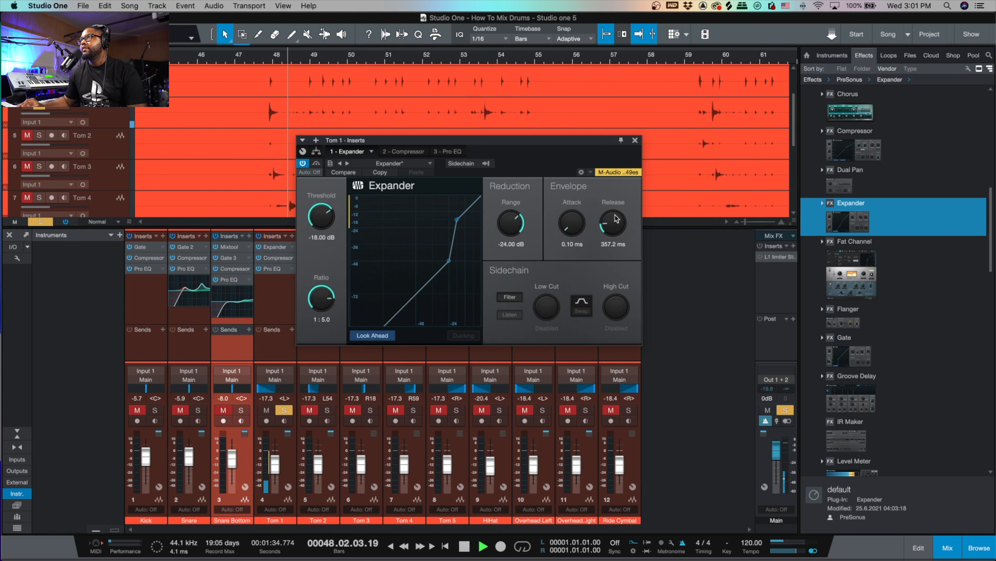
{"action": "left_click", "coordinate": [635, 141]}
{"action": "key", "text": "space"}
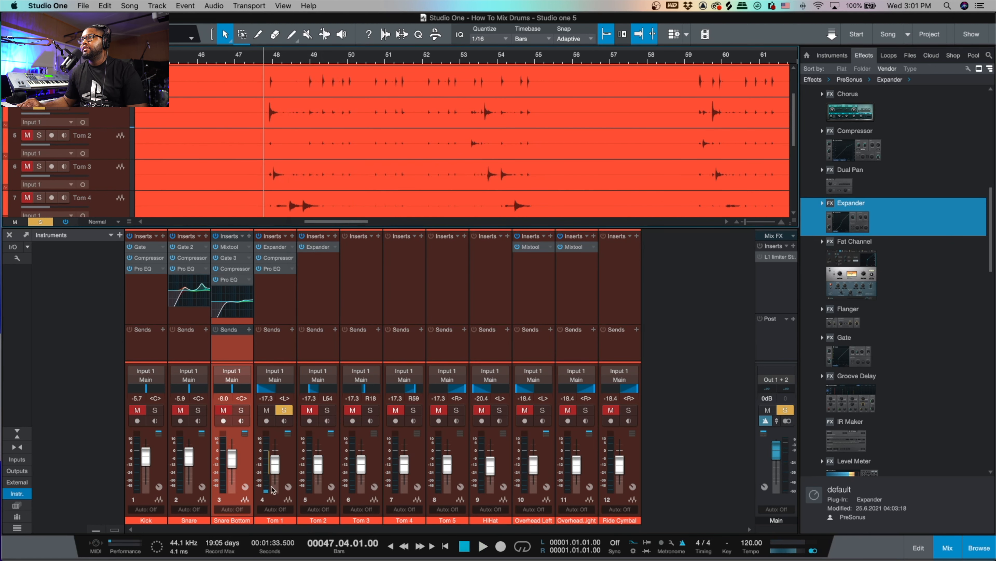
Step: Unsolo Tom 1, copy its channel settings onto Tom 2 and pan Tom 2 to L56
{"action": "left_click", "coordinate": [277, 520]}
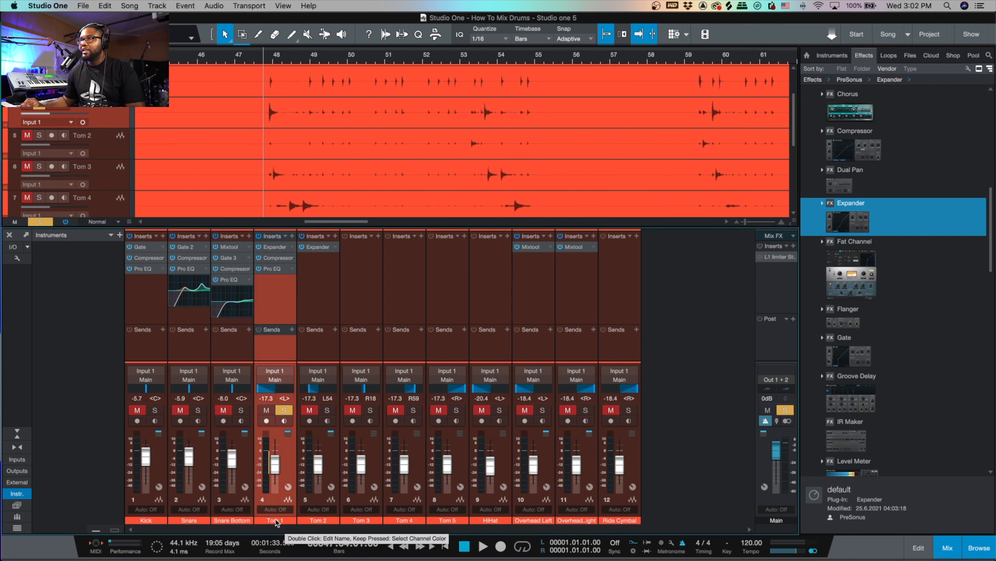
{"action": "left_click", "coordinate": [286, 411]}
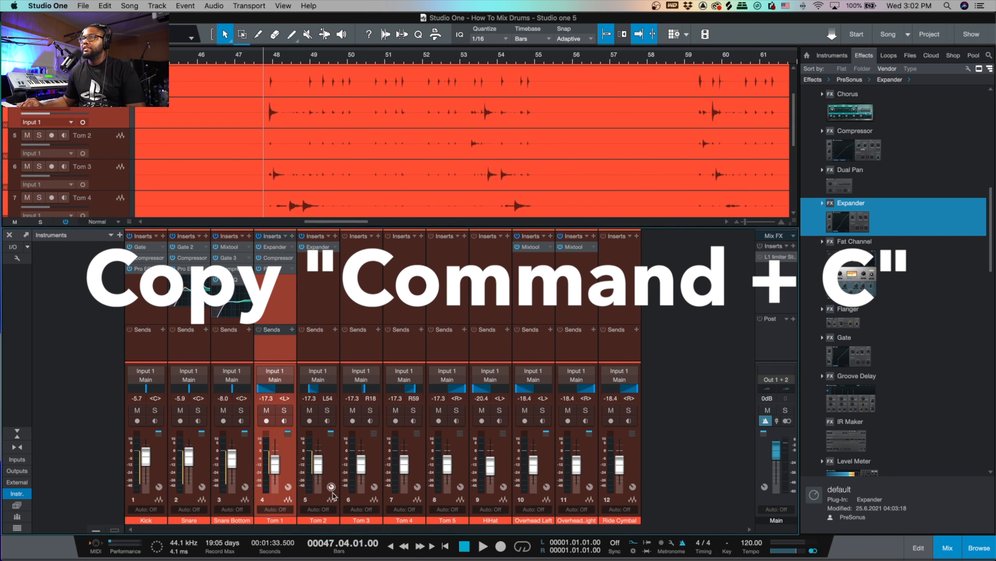
{"action": "left_click", "coordinate": [321, 522]}
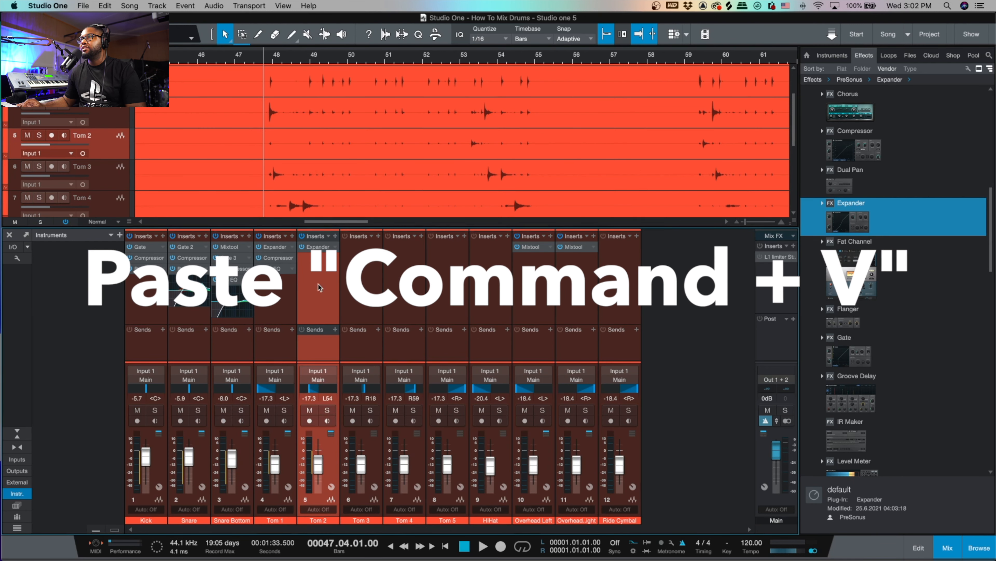
{"action": "key", "text": "super+v"}
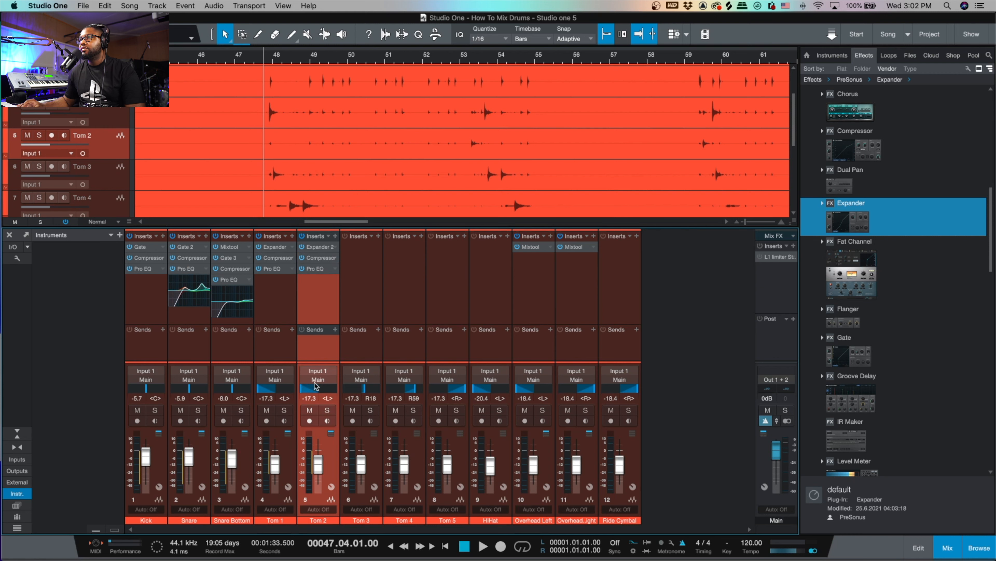
{"action": "left_click_drag", "start_coordinate": [302, 394], "coordinate": [309, 394]}
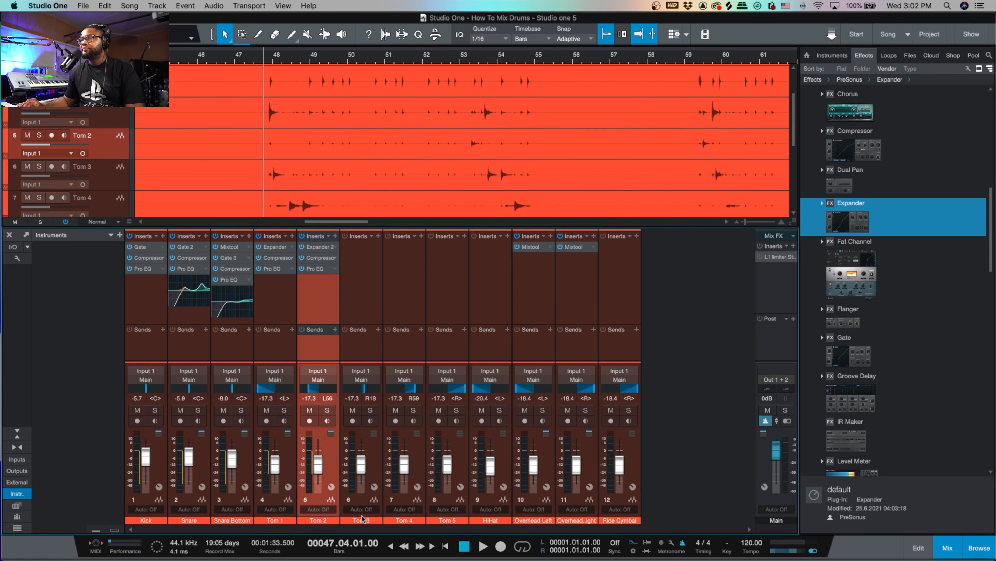
Step: Paste the copied Tom 1 channel settings onto Tom 3 and pan Tom 3 to R26
{"action": "left_click", "coordinate": [362, 522]}
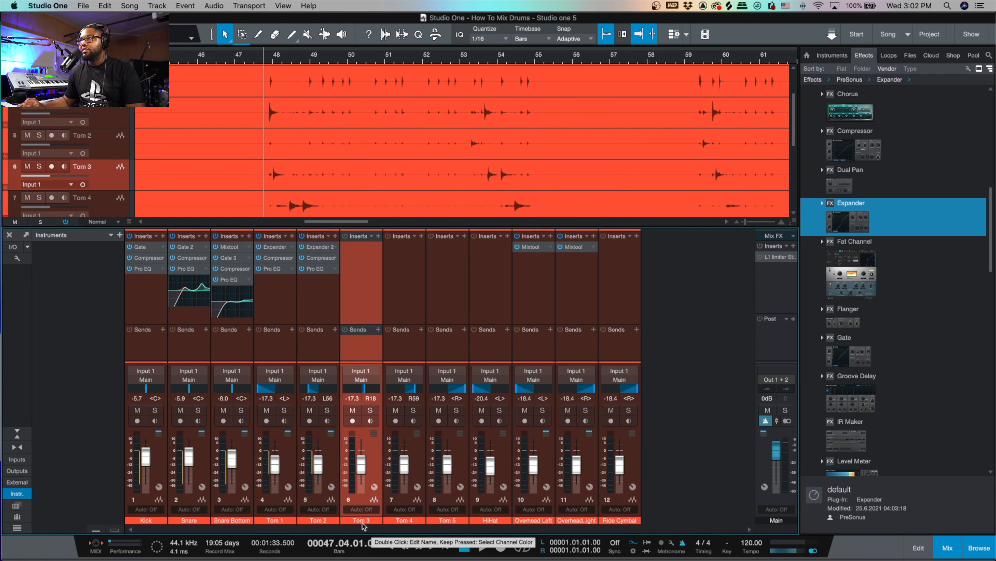
{"action": "key", "text": "super+v"}
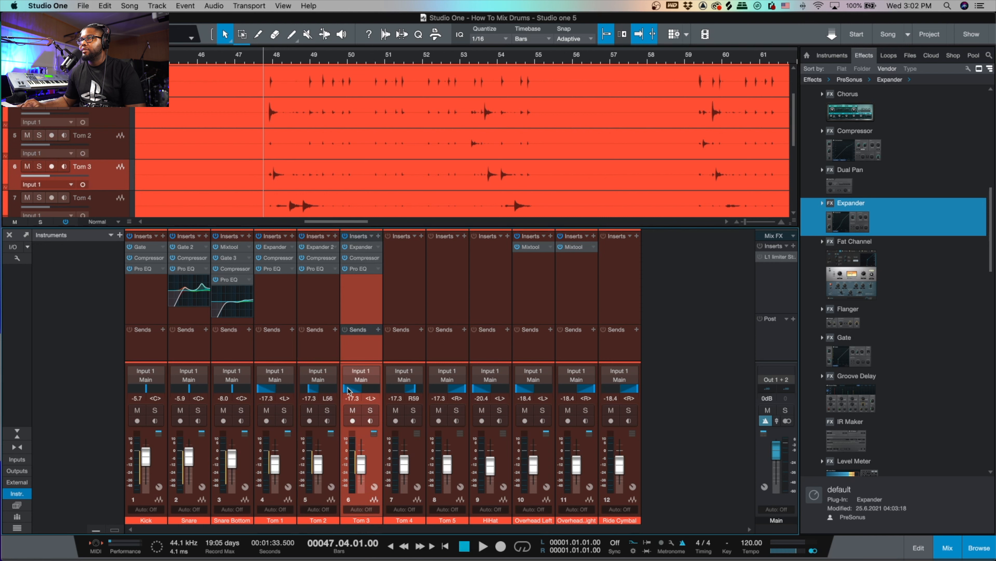
{"action": "left_click_drag", "start_coordinate": [348, 390], "coordinate": [365, 392]}
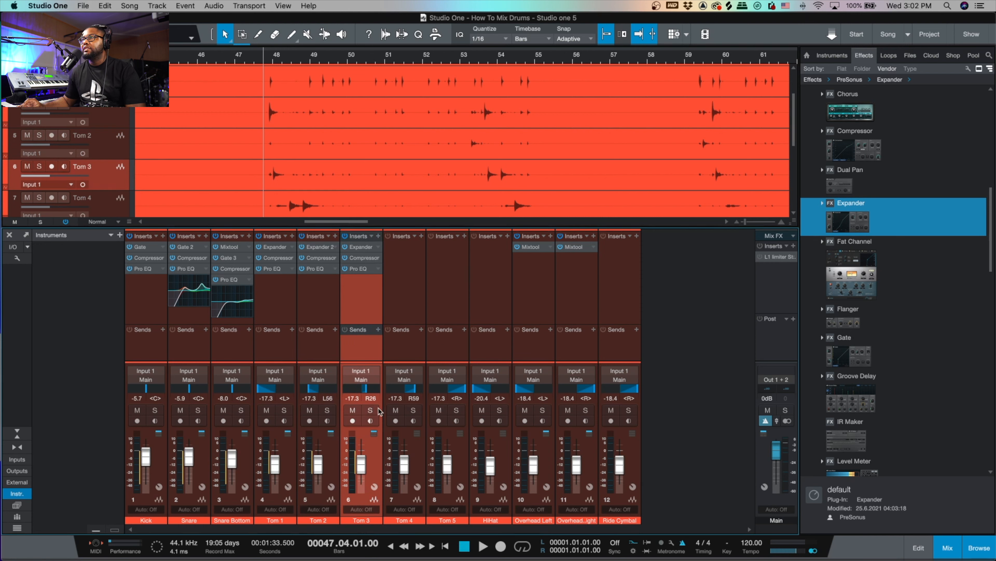
Step: Solo Toms 1 to 3 together and raise their faders to -11.2 dB during playback
{"action": "left_click", "coordinate": [271, 522]}
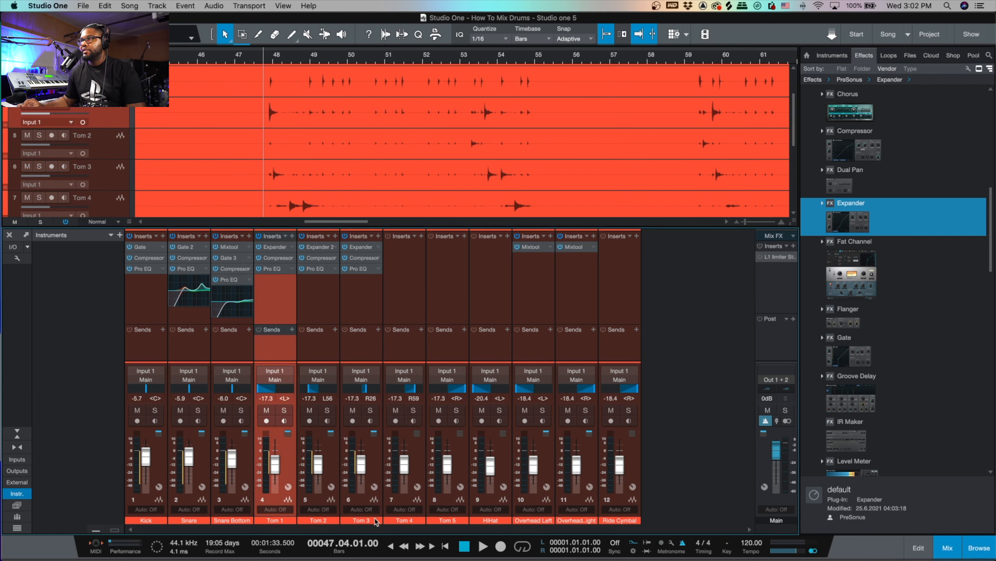
{"action": "left_click", "coordinate": [364, 520], "text": "shift"}
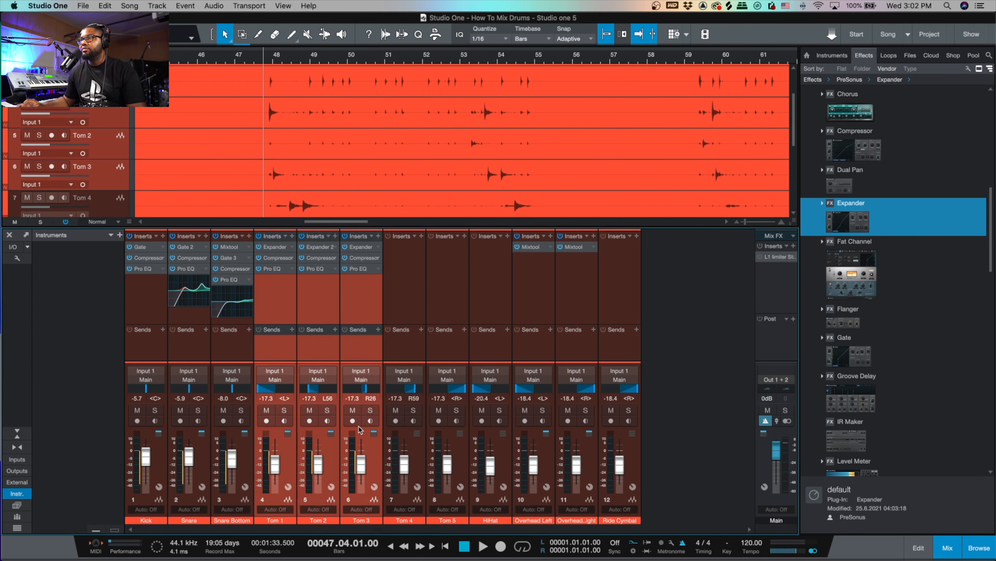
{"action": "left_click", "coordinate": [370, 410]}
{"action": "key", "text": "space"}
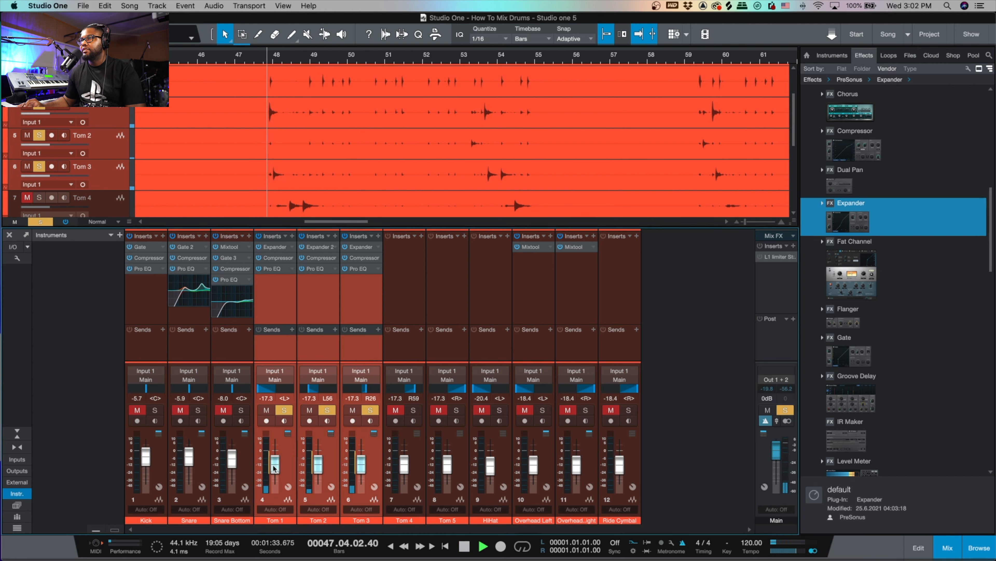
{"action": "left_click_drag", "start_coordinate": [275, 470], "coordinate": [273, 466]}
{"action": "key", "text": "space"}
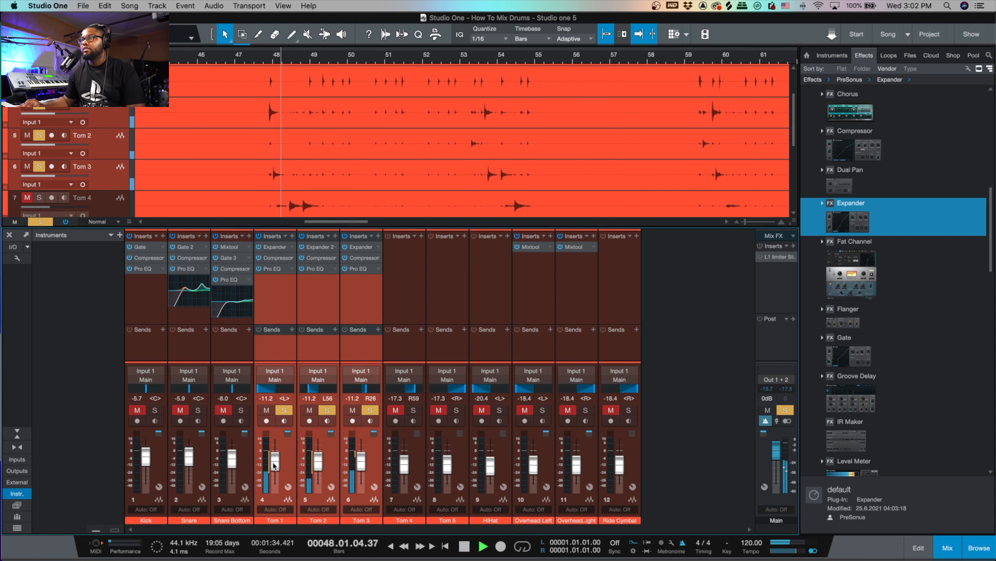
{"action": "key", "text": "space"}
{"action": "key", "text": "space"}
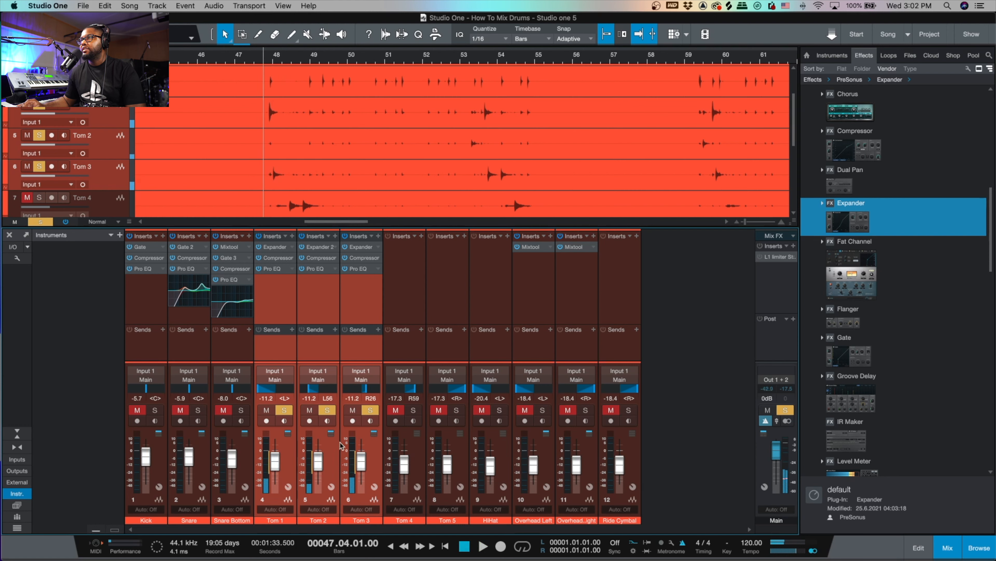
Step: Solo only Tom 2 and listen to its hit near bar 64 repeatedly
{"action": "key", "text": "s"}
{"action": "left_click", "coordinate": [331, 375]}
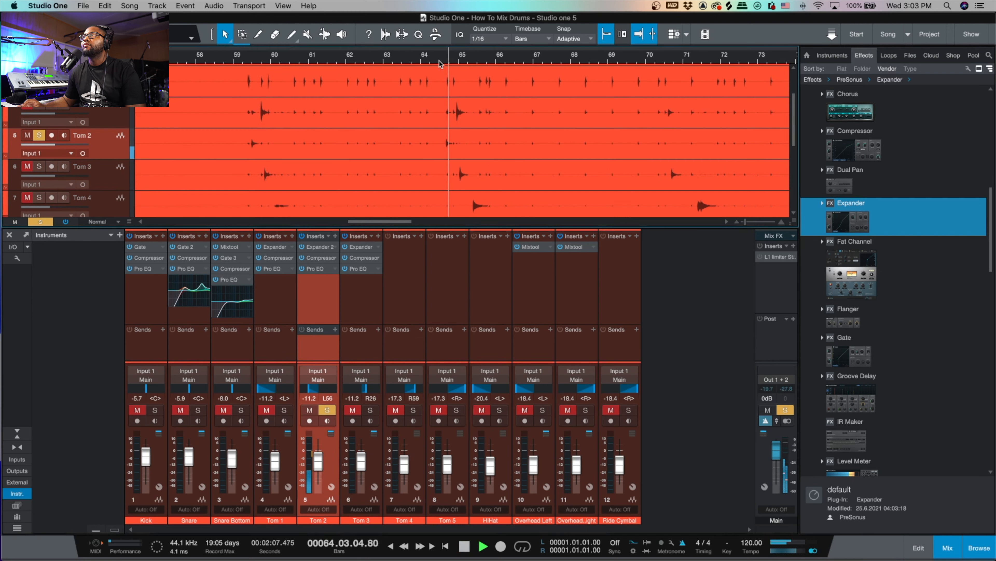
{"action": "key", "text": "space"}
{"action": "key", "text": "space"}
{"action": "key", "text": "space"}
{"action": "key", "text": "space"}
{"action": "key", "text": "space"}
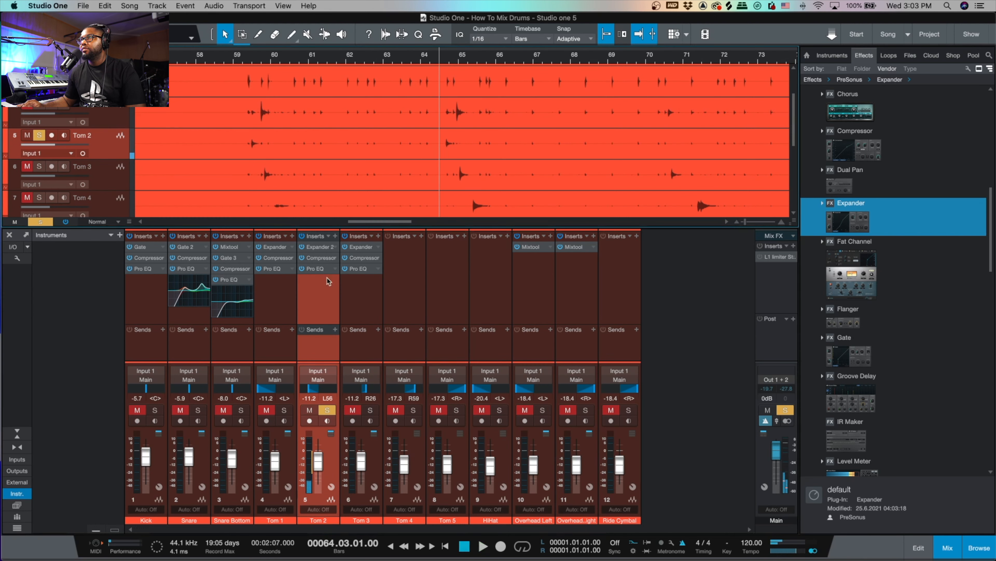
{"action": "key", "text": "space"}
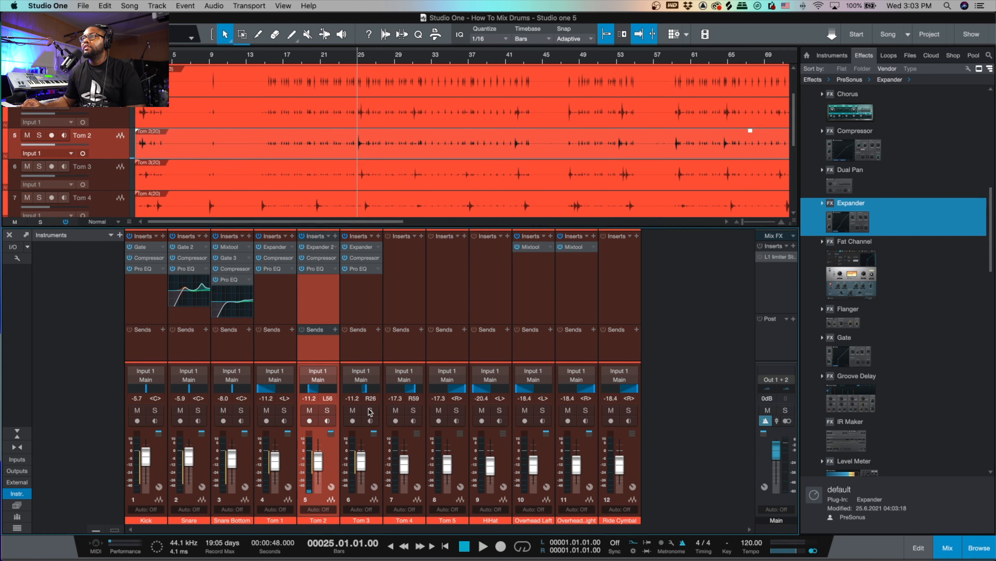
Step: Solo Tom 3, raise its fader to -5.9 dB while playing around bar 59, and unsolo it
{"action": "left_click", "coordinate": [370, 410]}
{"action": "scroll", "coordinate": [390, 140], "scroll_direction": "down", "scroll_amount": 1}
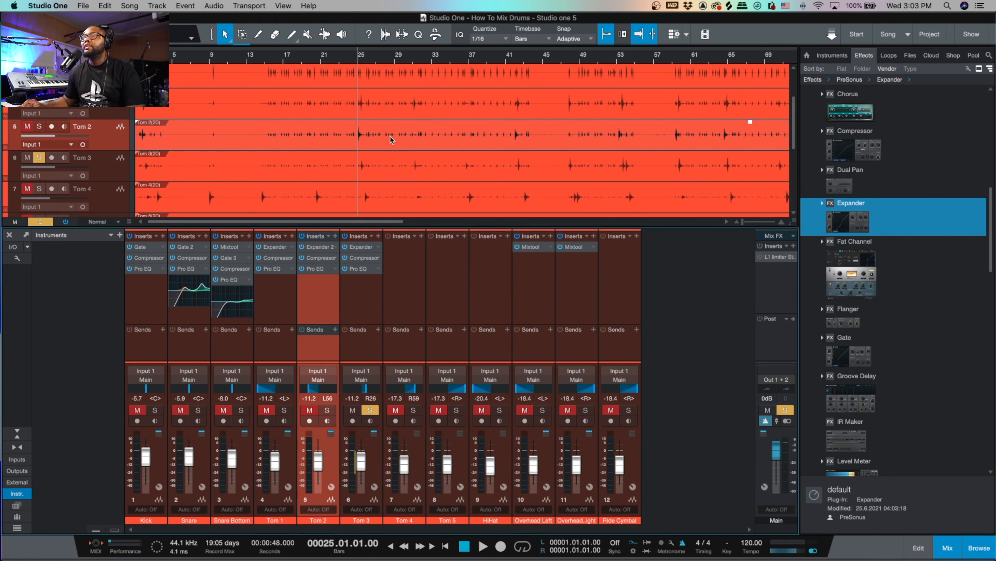
{"action": "left_click", "coordinate": [96, 164]}
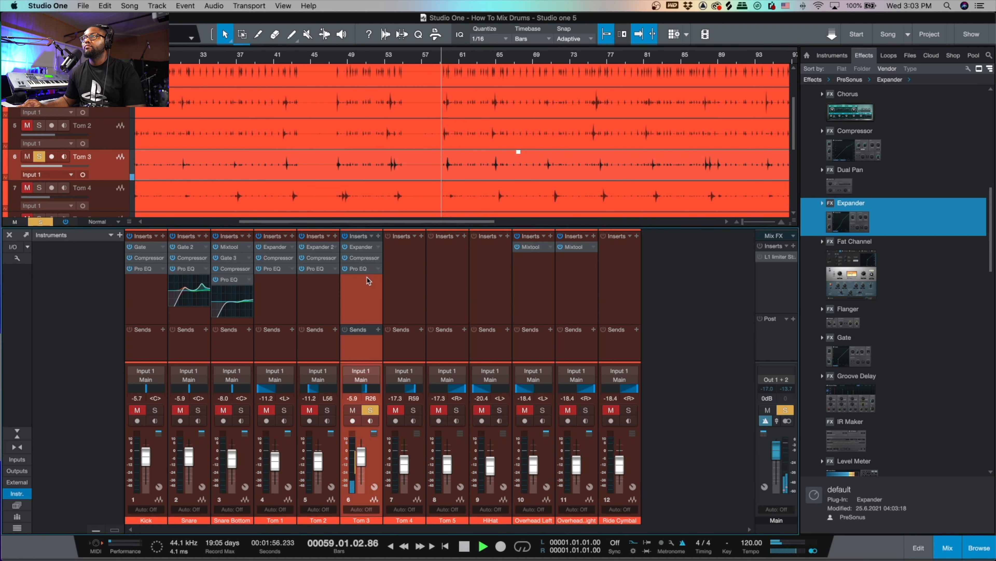
{"action": "key", "text": "space"}
{"action": "left_click", "coordinate": [371, 410]}
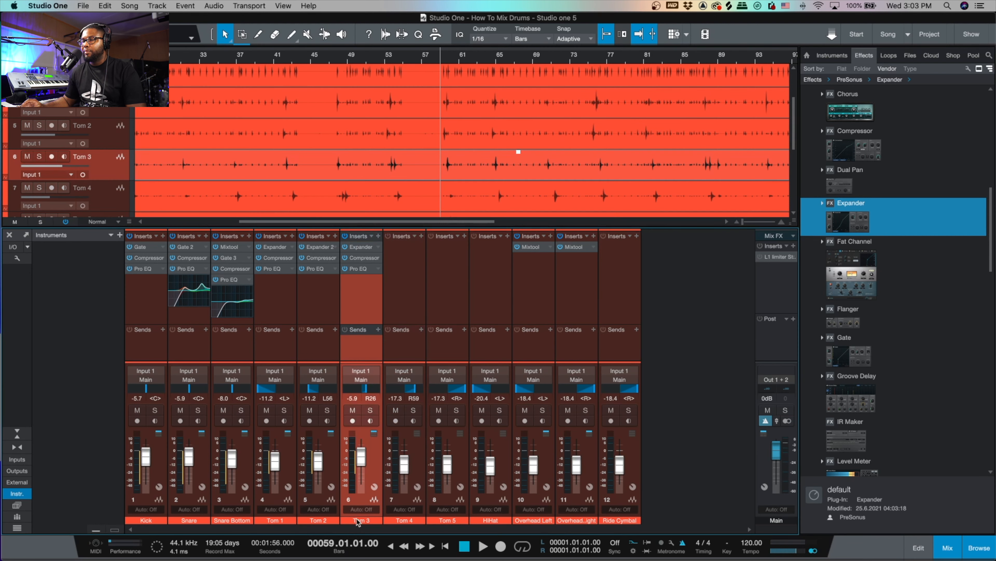
Step: Copy Tom 3's channel settings onto Tom 4 and pan Tom 4 to R53
{"action": "left_click", "coordinate": [405, 518]}
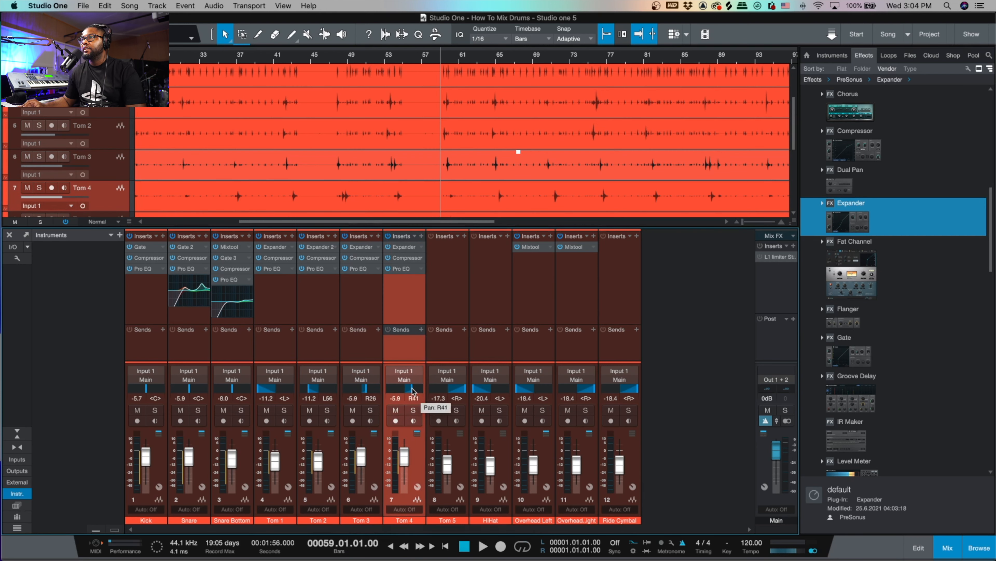
{"action": "scroll", "coordinate": [516, 144], "scroll_direction": "down", "scroll_amount": 2}
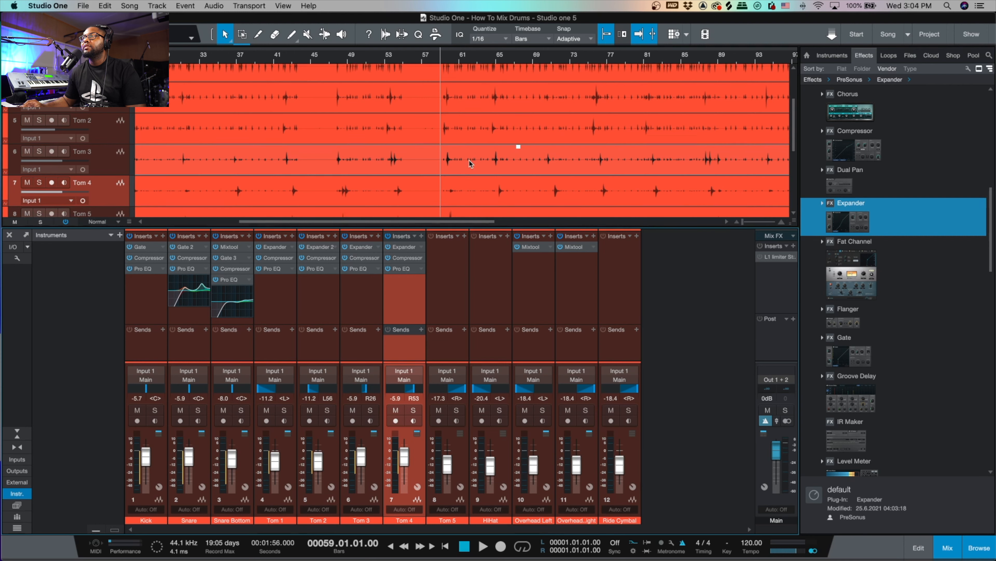
Step: Solo Tom 4 and play its hit from bar 71
{"action": "left_click", "coordinate": [551, 67]}
{"action": "key", "text": "space"}
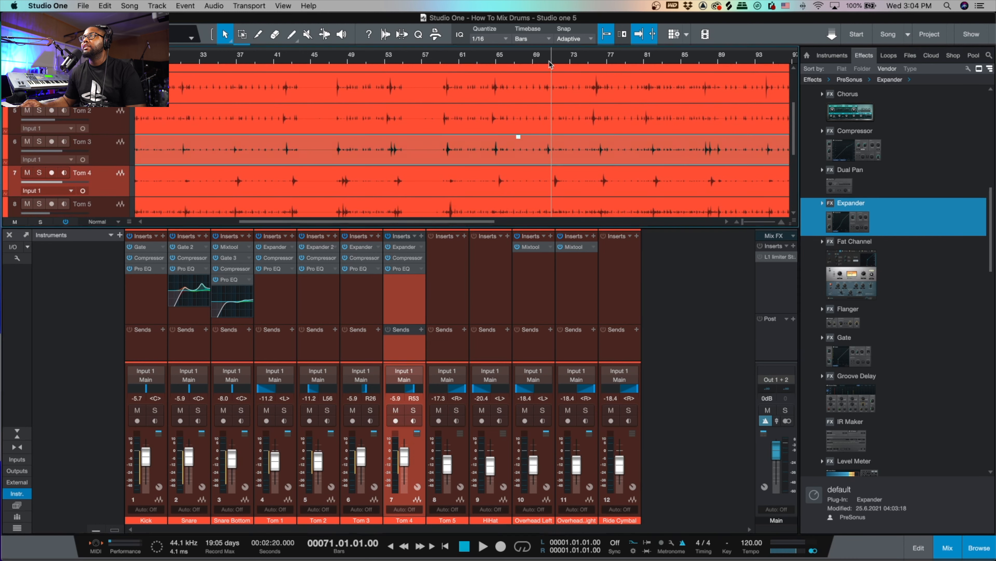
{"action": "left_click", "coordinate": [414, 410]}
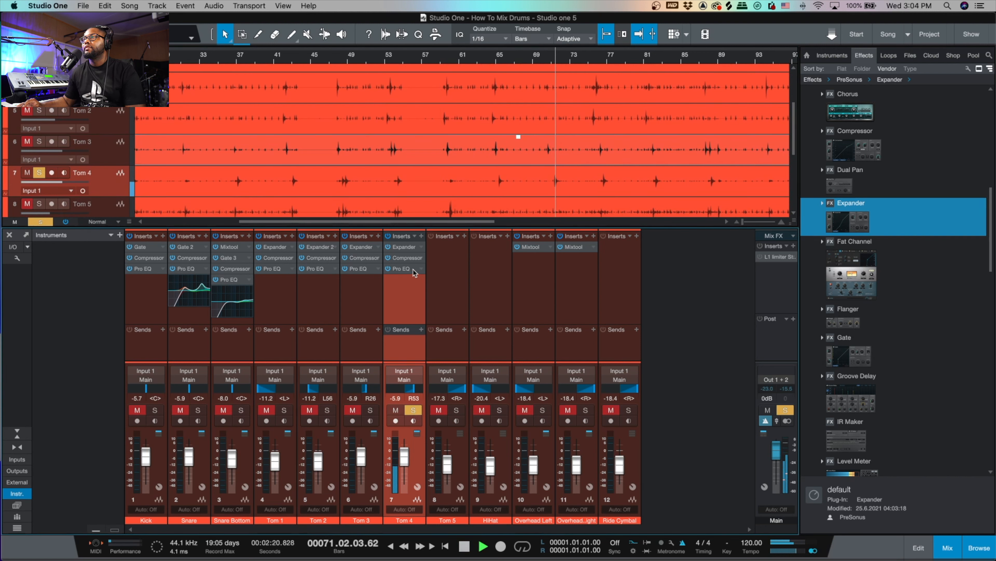
Step: Stop playback, unsolo Tom 4, and copy its channel settings onto Tom 5 with the pan at R94
{"action": "key", "text": "space"}
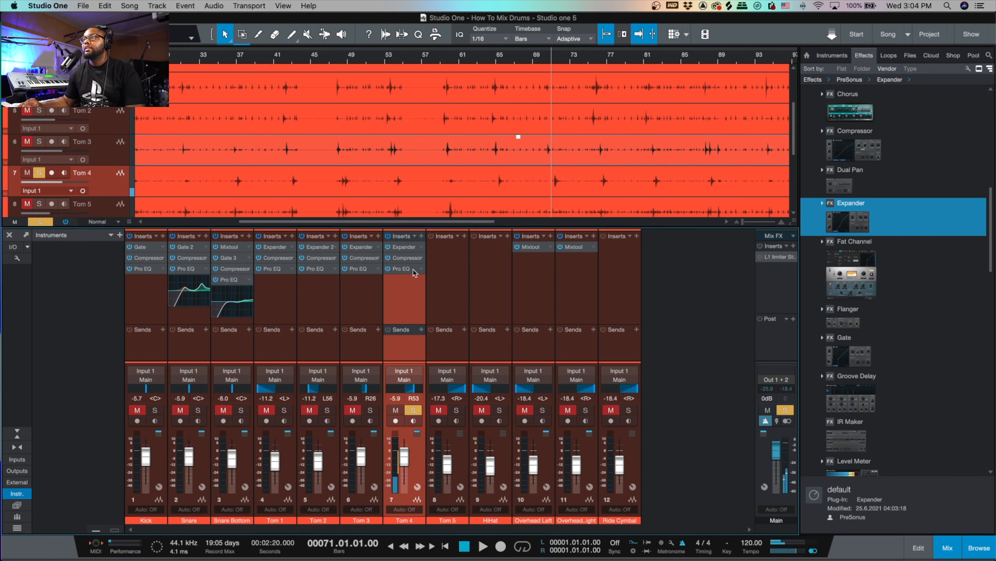
{"action": "left_click", "coordinate": [415, 410]}
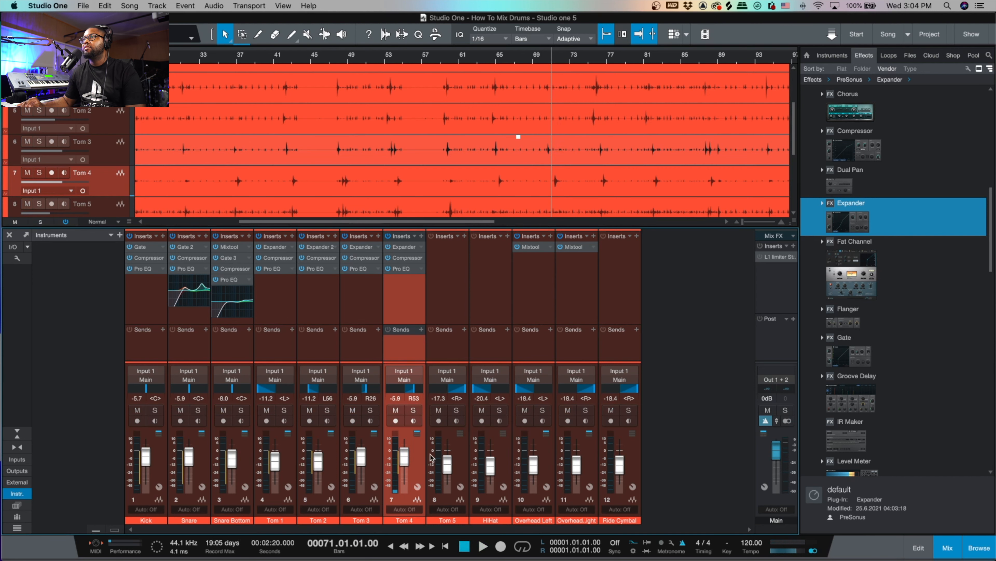
{"action": "left_click", "coordinate": [447, 521]}
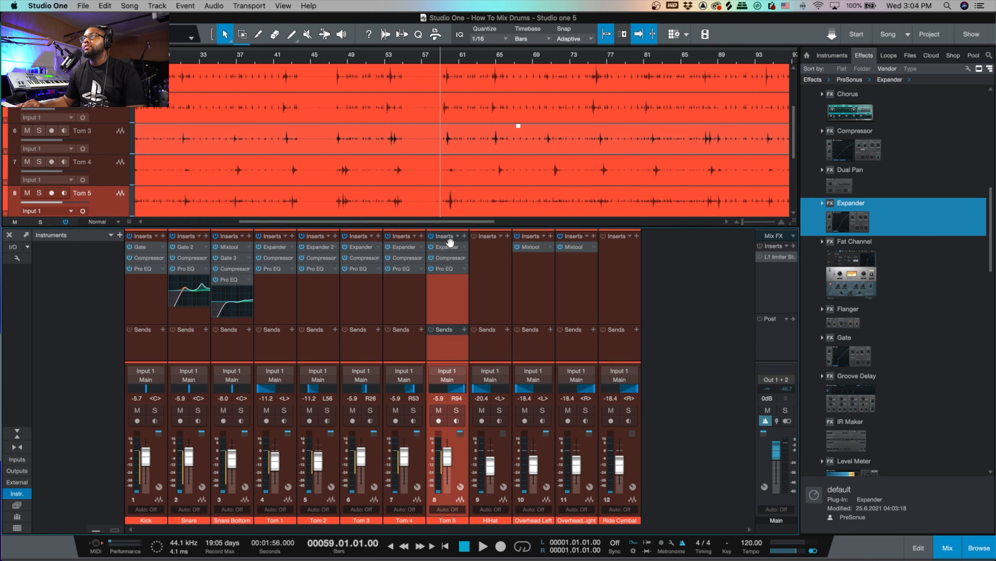
Step: Lower the Expander threshold on Tom 5 to -23.70 dB while playing from bar 59
{"action": "left_click", "coordinate": [447, 247]}
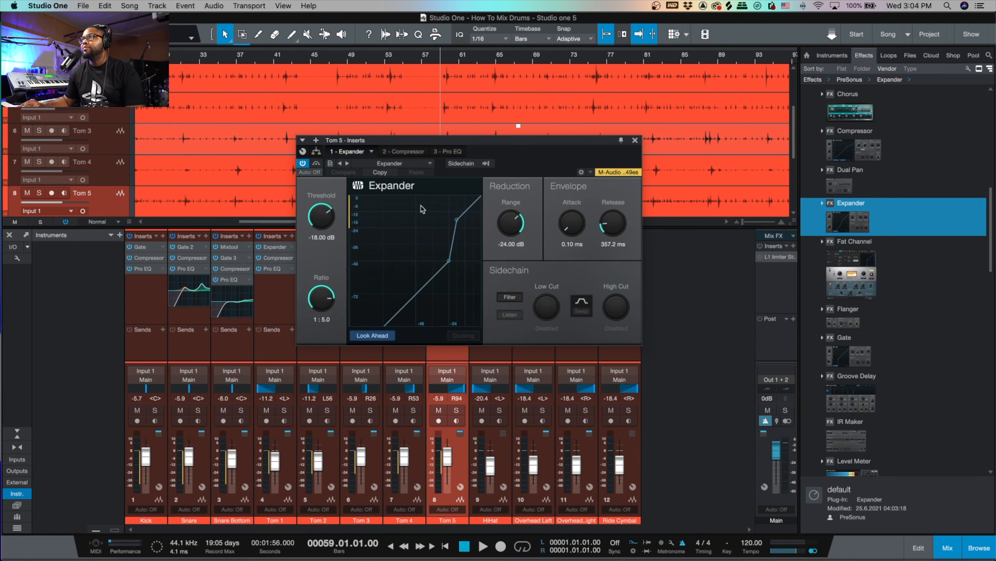
{"action": "key", "text": "space"}
{"action": "left_click_drag", "start_coordinate": [332, 222], "coordinate": [323, 230]}
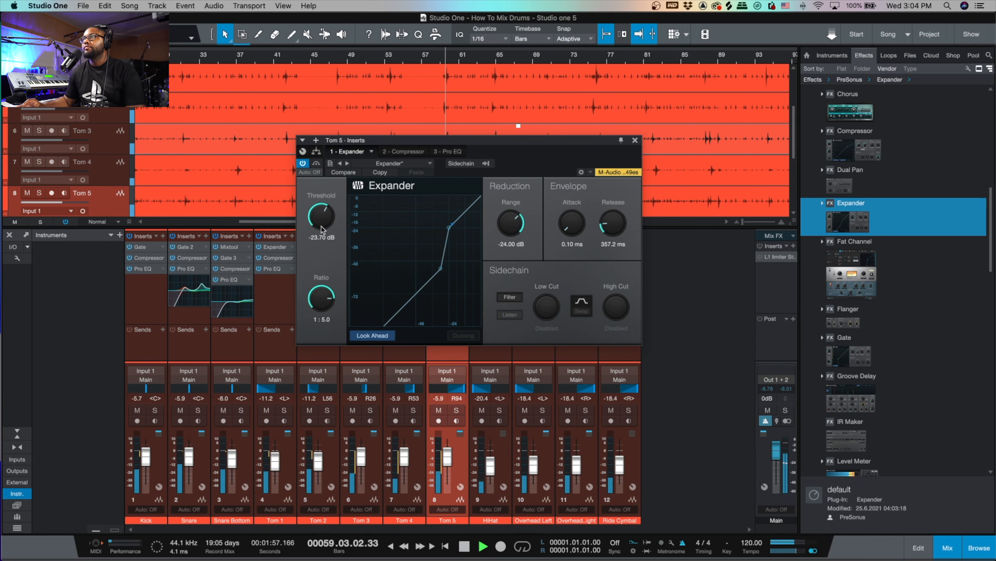
{"action": "key", "text": "space"}
{"action": "left_click", "coordinate": [635, 140]}
Step: In Tom 5's Pro EQ, set LMF to -1.79 dB at 398 Hz and MF to -3.57 dB at 1.08 kHz, and solo the track
{"action": "left_click", "coordinate": [448, 270]}
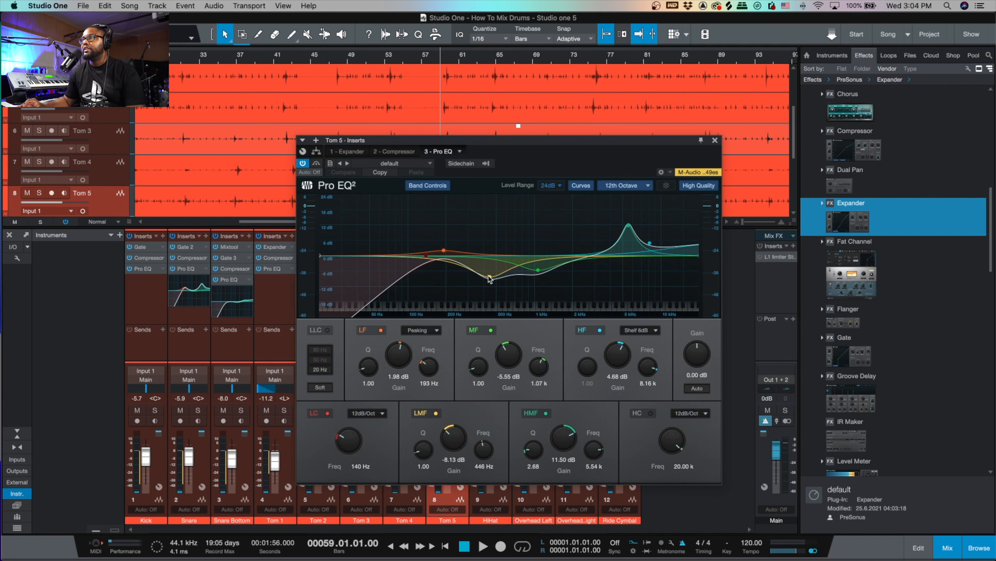
{"action": "left_click_drag", "start_coordinate": [490, 277], "coordinate": [539, 266]}
{"action": "key", "text": "space"}
{"action": "key", "text": "s"}
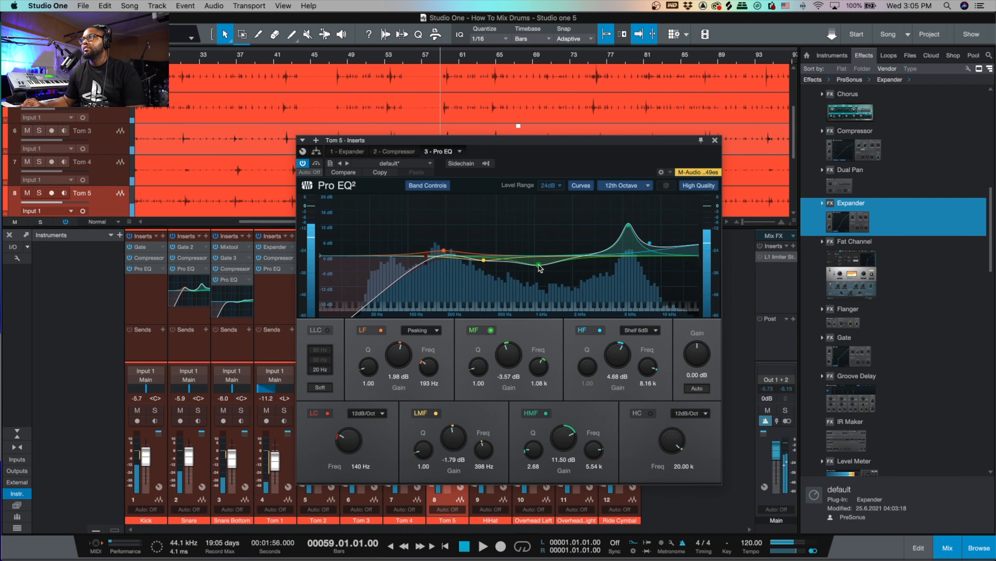
{"action": "key", "text": "space"}
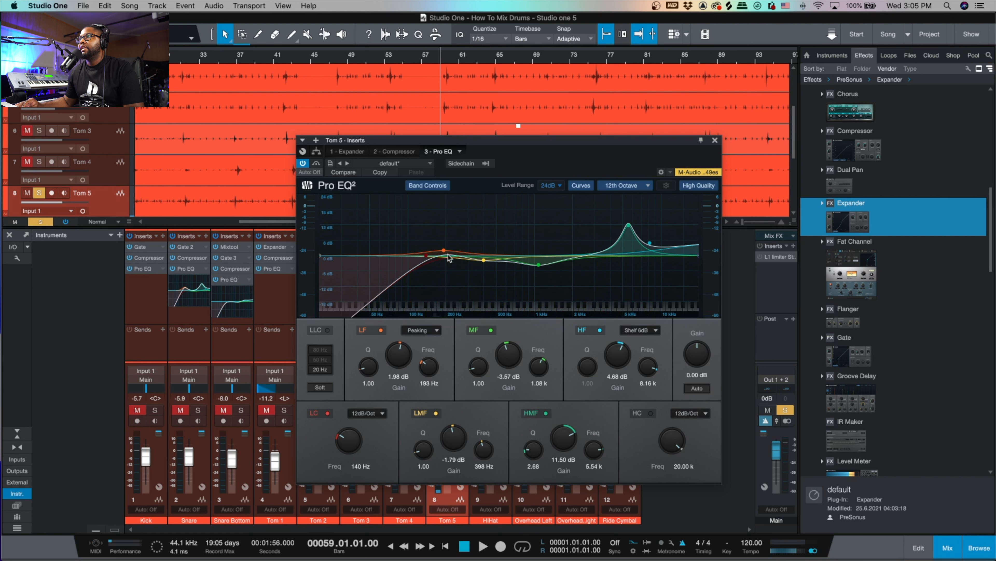
Step: Set Tom 5's EQ low cut to 56.9 Hz while listening from bar 59, and pan the channel fully right
{"action": "left_click_drag", "start_coordinate": [351, 438], "coordinate": [347, 450]}
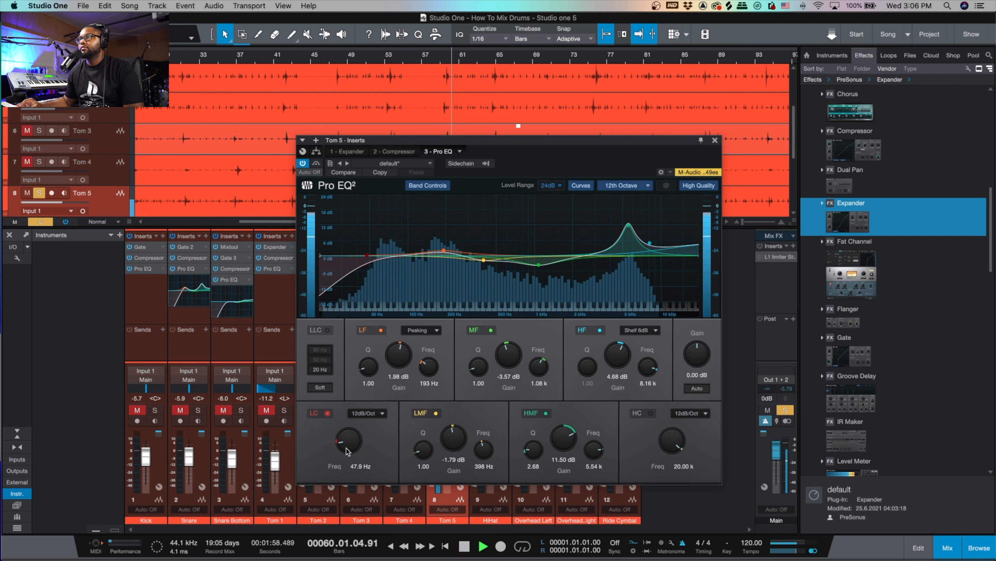
{"action": "key", "text": "space"}
{"action": "left_click_drag", "start_coordinate": [347, 450], "coordinate": [347, 446]}
{"action": "key", "text": "space"}
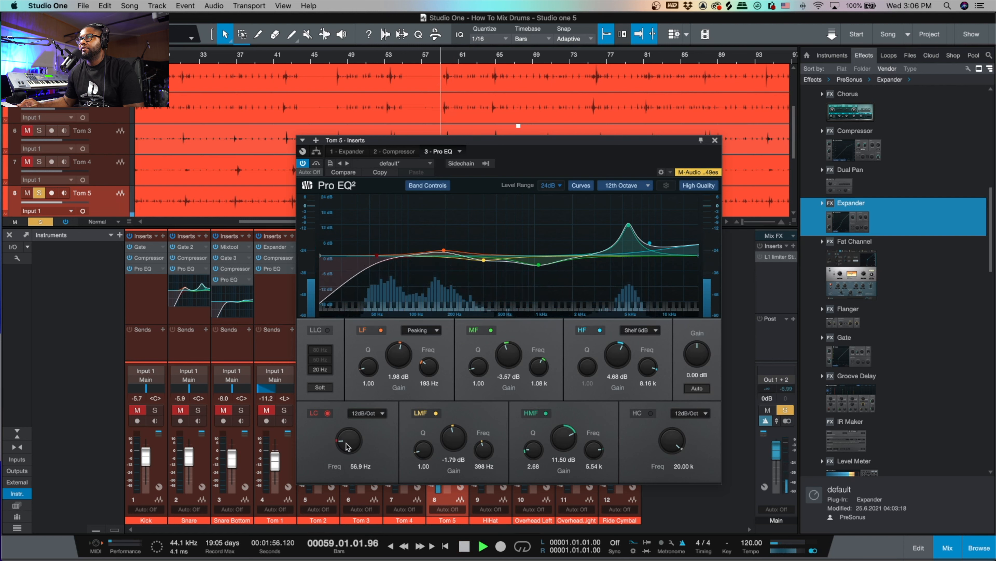
{"action": "key", "text": "space"}
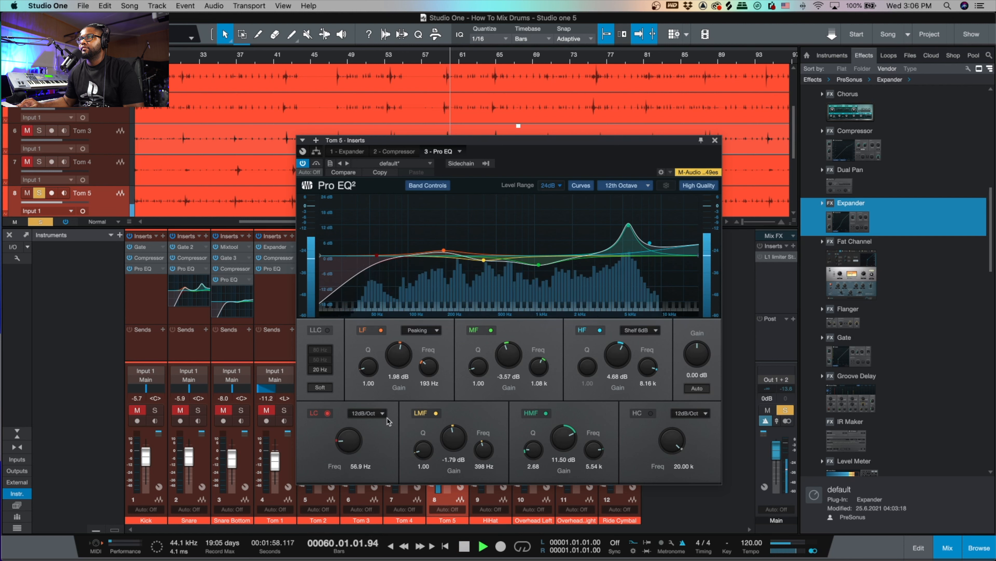
{"action": "left_click", "coordinate": [715, 139]}
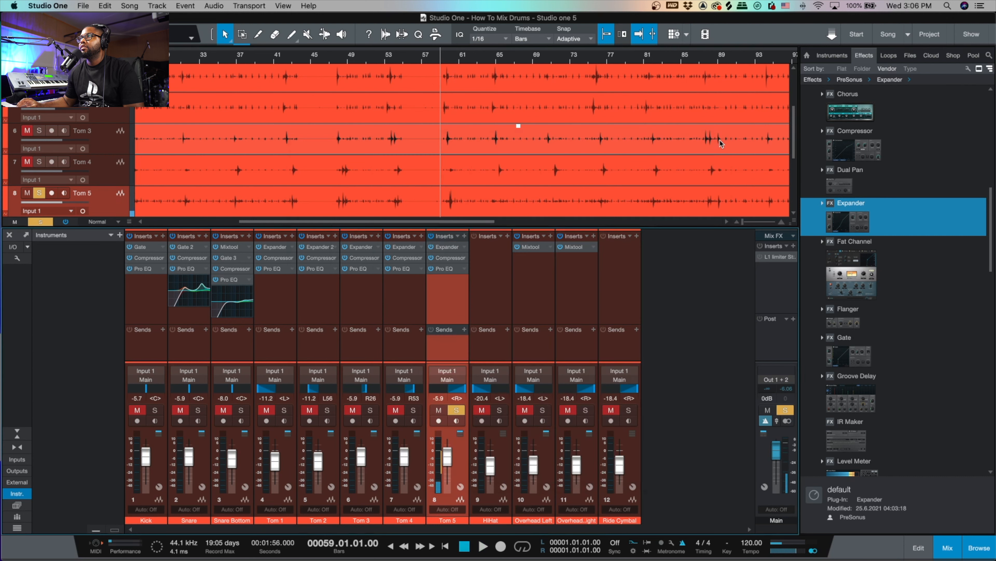
Step: Unsolo Tom 5 and lower its fader to -9.0 dB while playing the full kit from bar 59
{"action": "left_click", "coordinate": [457, 410]}
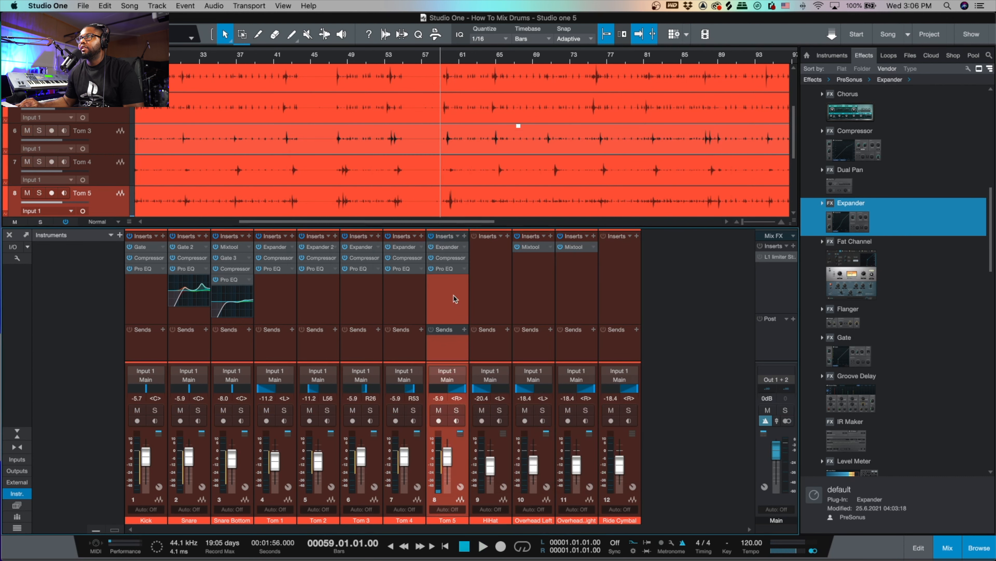
{"action": "key", "text": "space"}
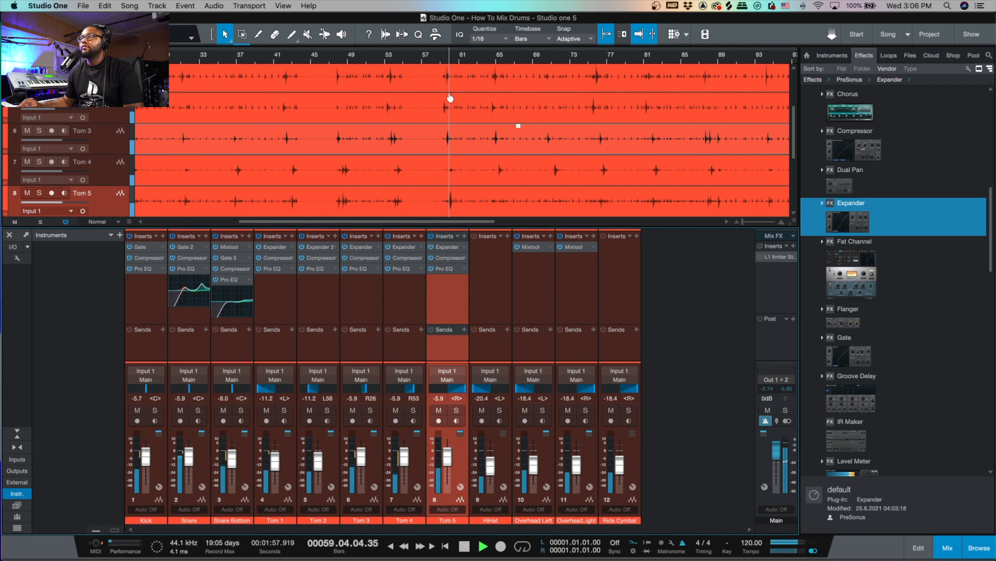
{"action": "key", "text": "space"}
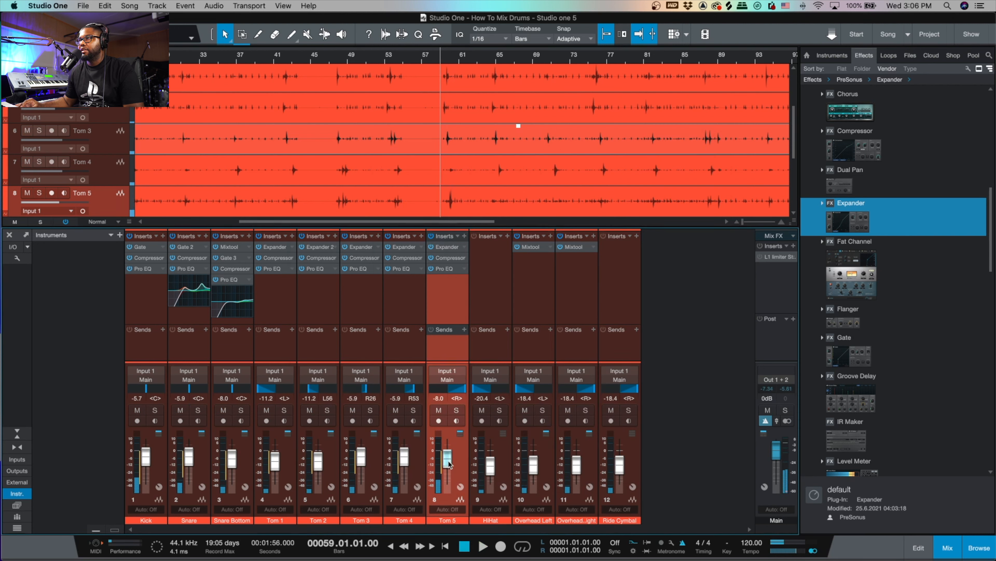
{"action": "key", "text": "space"}
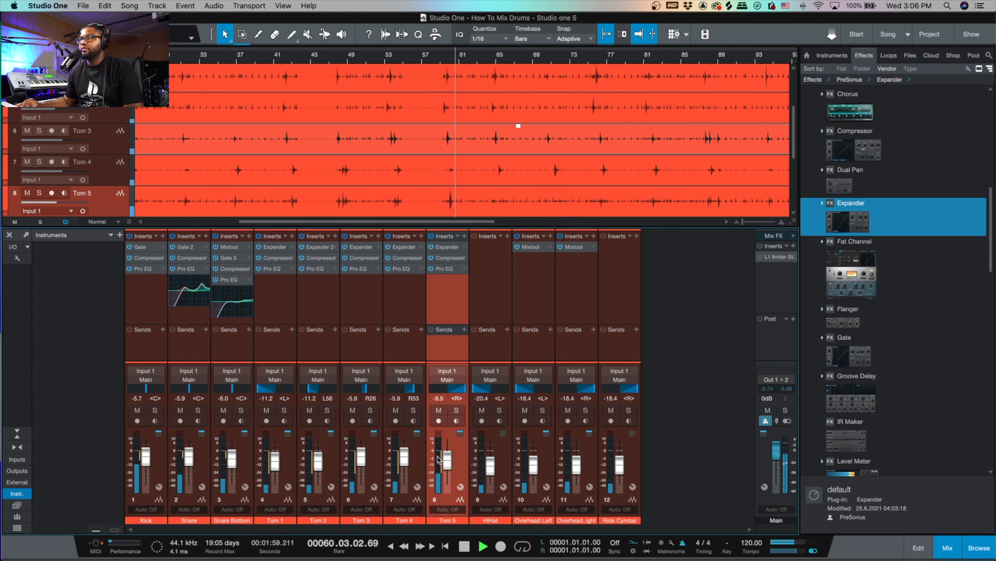
{"action": "left_click_drag", "start_coordinate": [446, 461], "coordinate": [448, 460]}
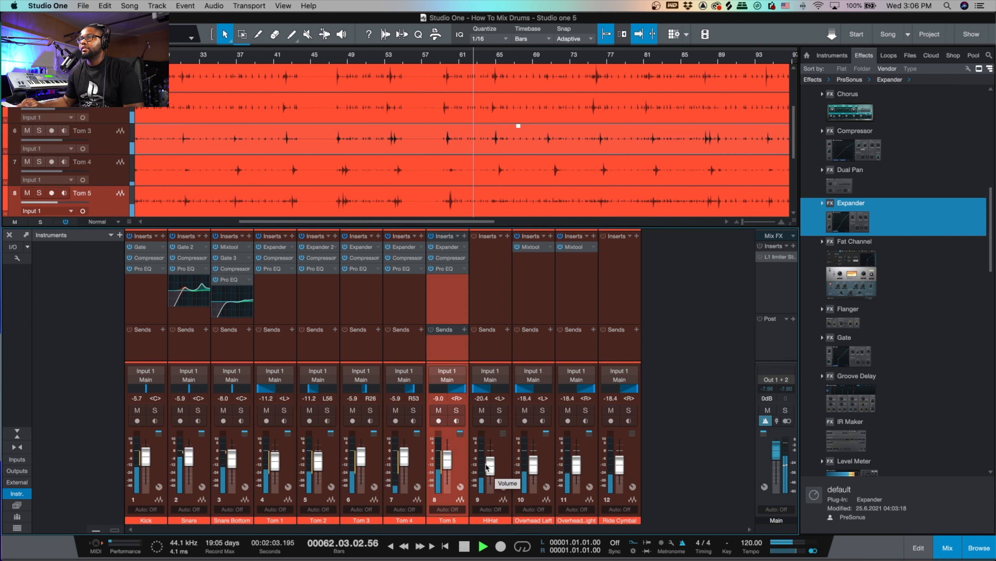
{"action": "key", "text": "space"}
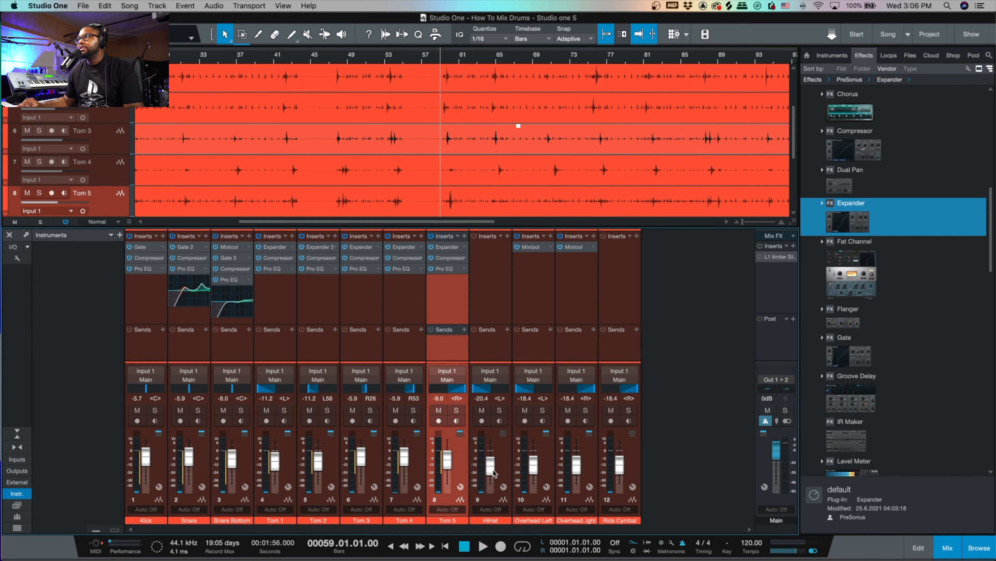
Step: Raise the HiHat fader to -9.5 dB during playback and solo the HiHat
{"action": "key", "text": "space"}
{"action": "left_click_drag", "start_coordinate": [494, 473], "coordinate": [491, 468]}
{"action": "left_click", "coordinate": [500, 410]}
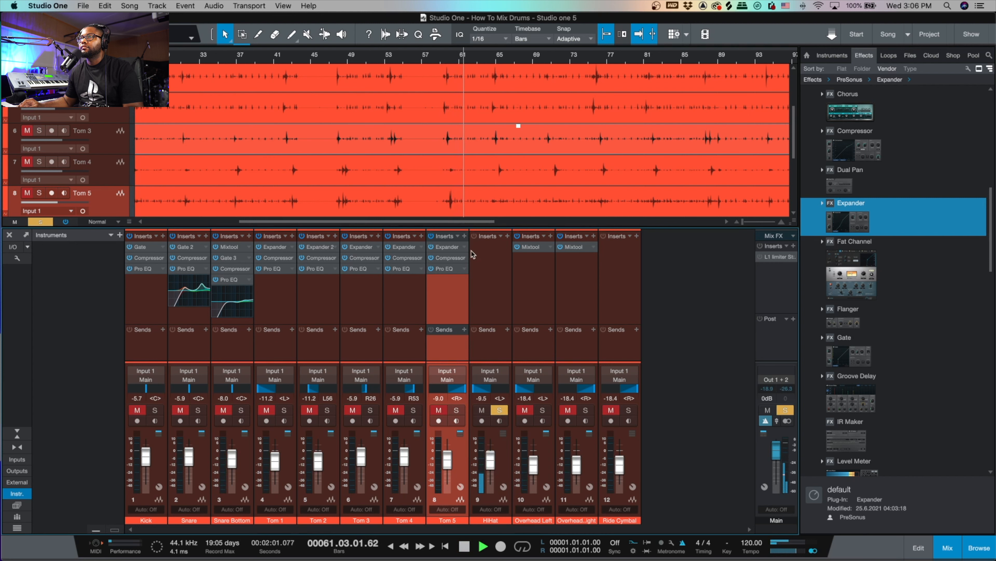
{"action": "key", "text": "space"}
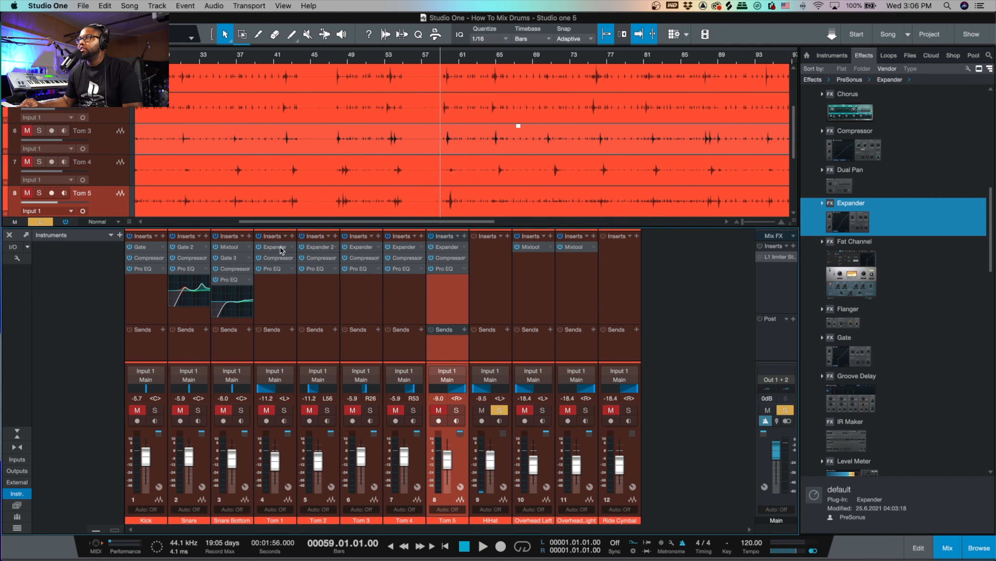
Step: Copy the Kick's Compressor onto the HiHat channel and play the soloed HiHat through it
{"action": "left_click_drag", "start_coordinate": [154, 262], "coordinate": [486, 249]}
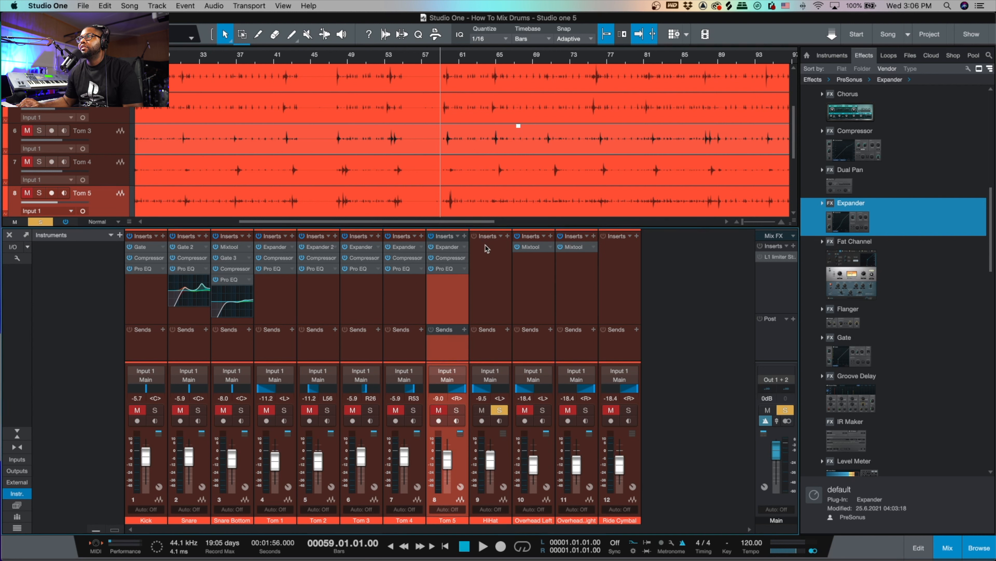
{"action": "left_click_drag", "start_coordinate": [502, 381], "coordinate": [496, 378]}
{"action": "key", "text": "space"}
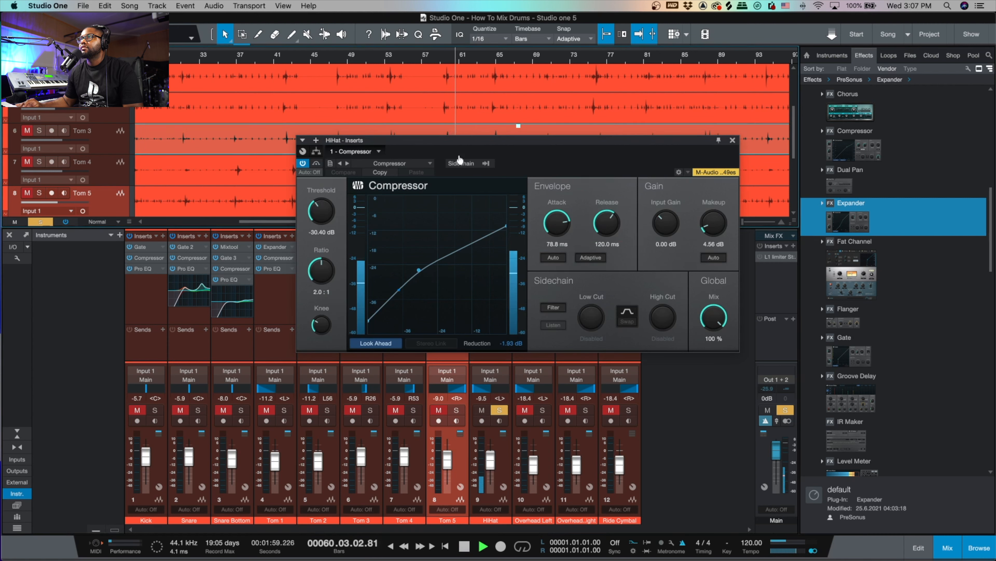
Step: Set the HiHat Compressor's threshold to -32.56 dB and its attack to 25.7 ms, checking the result in playback
{"action": "left_click_drag", "start_coordinate": [319, 205], "coordinate": [319, 206]}
{"action": "mouse_move", "coordinate": [558, 223]}
{"action": "left_mouse_down"}
{"action": "mouse_move", "coordinate": [558, 253]}
{"action": "mouse_move", "coordinate": [556, 231]}
{"action": "left_mouse_up"}
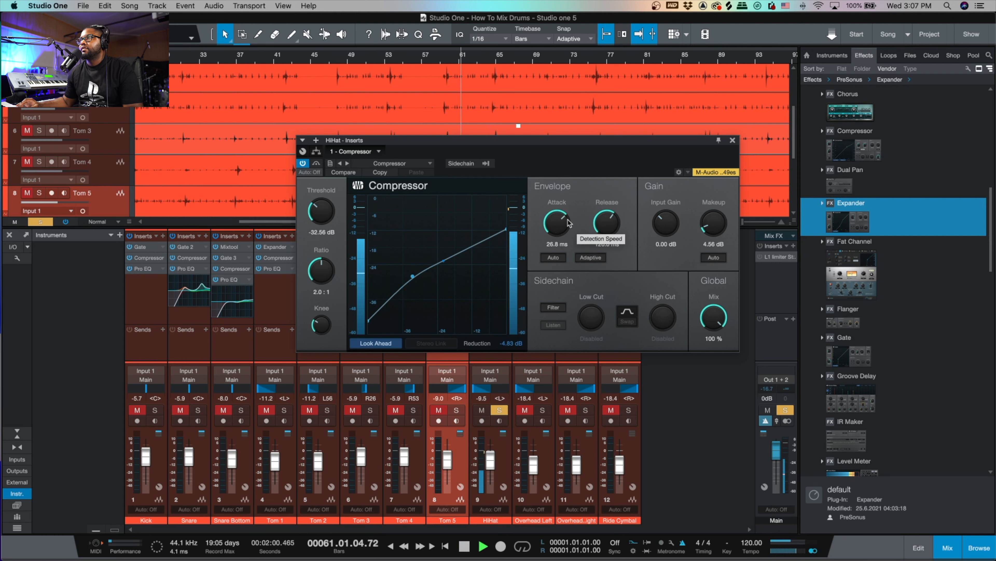
{"action": "left_click_drag", "start_coordinate": [569, 222], "coordinate": [570, 223]}
{"action": "key", "text": "space"}
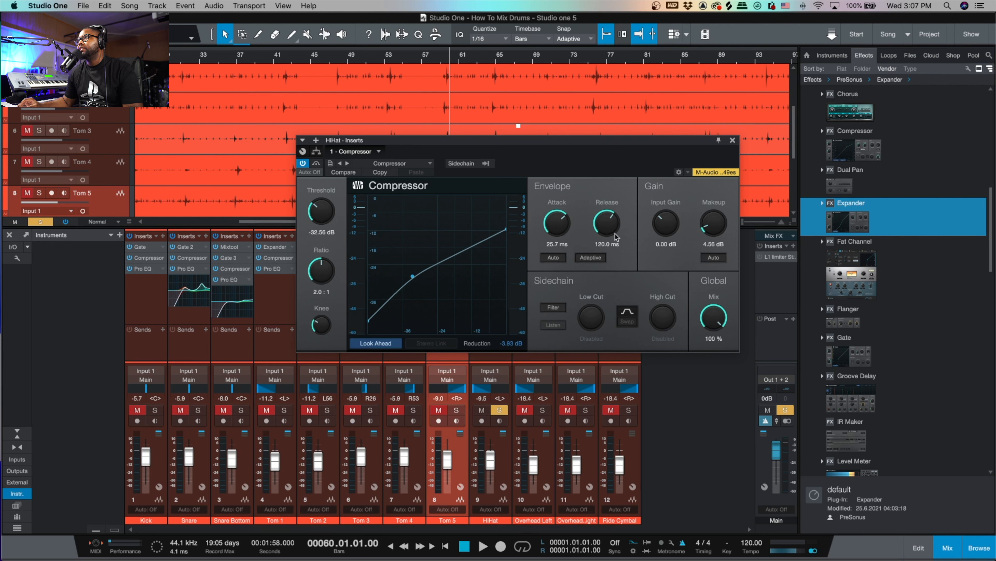
{"action": "key", "text": "space"}
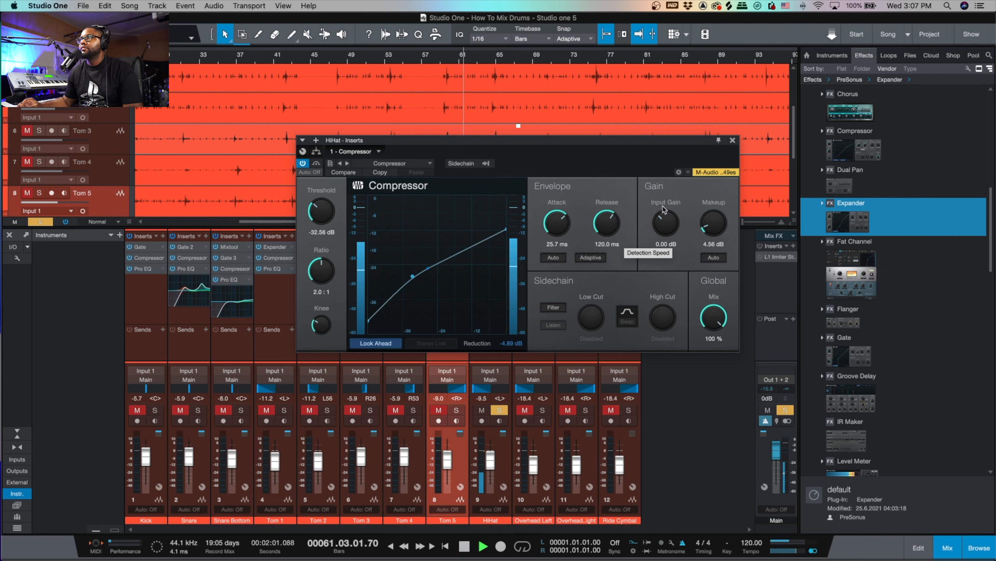
{"action": "key", "text": "space"}
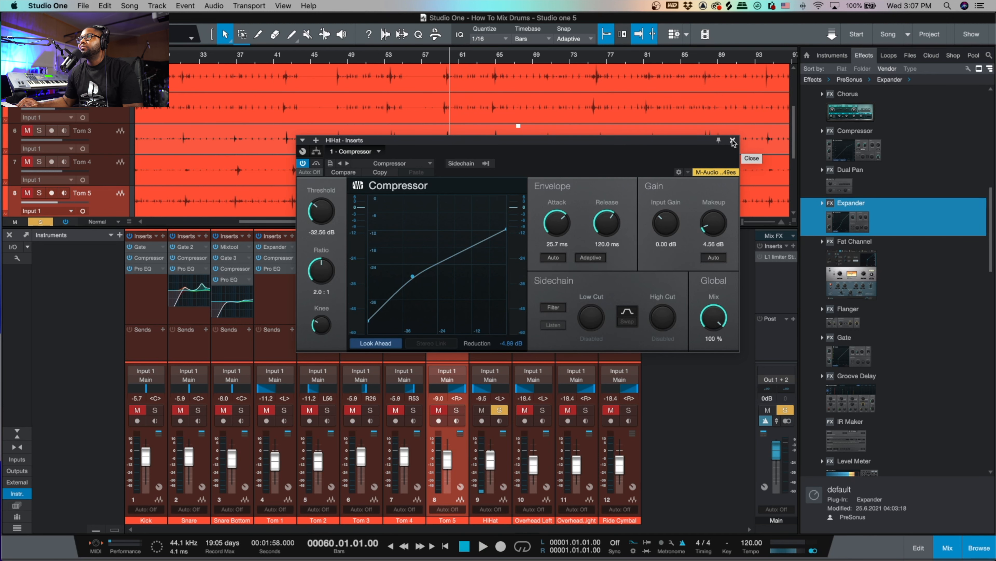
{"action": "left_click", "coordinate": [732, 141]}
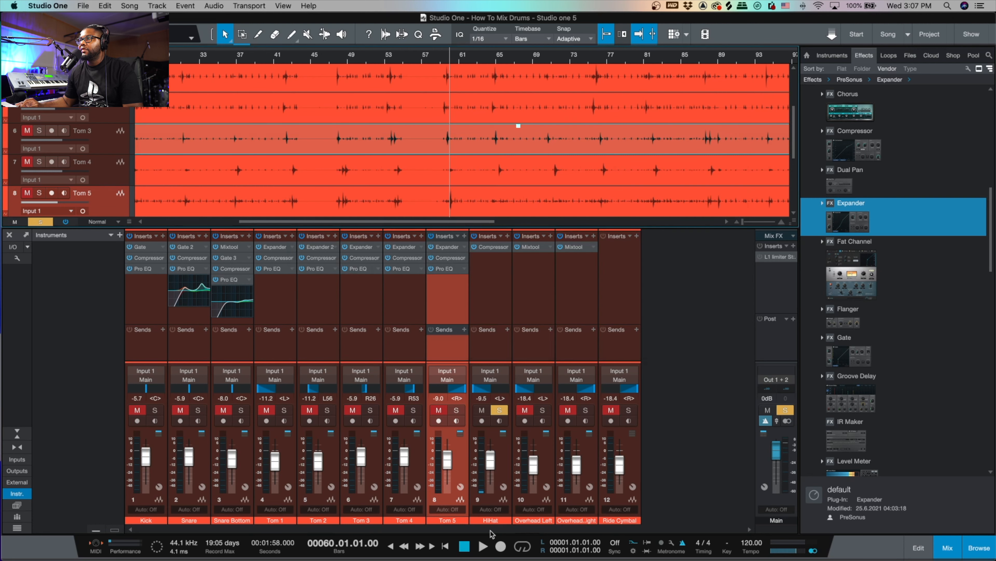
Step: Add a Pro EQ to the HiHat with its low cut enabled at 519 Hz, and unsolo the HiHat
{"action": "left_click", "coordinate": [491, 519]}
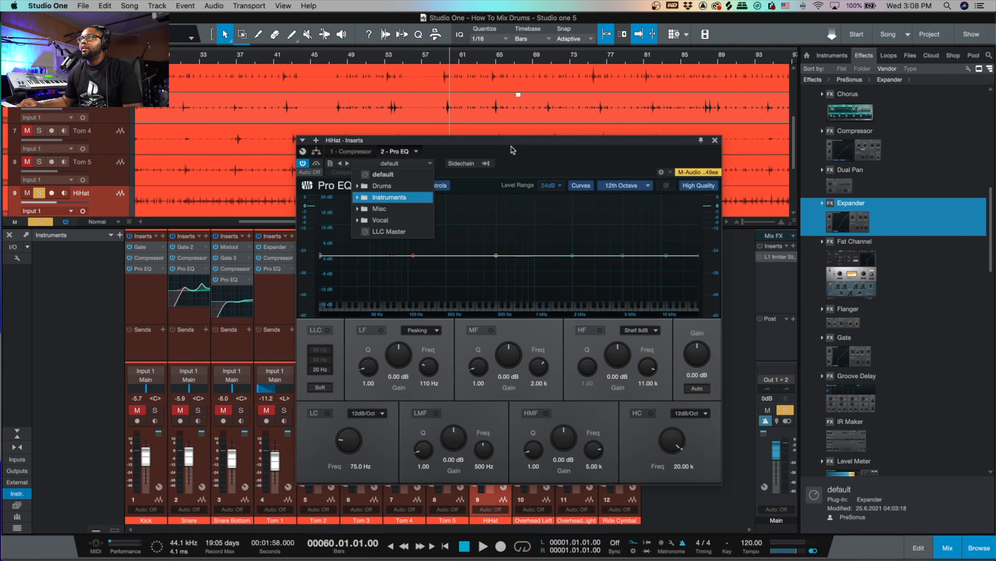
{"action": "left_click", "coordinate": [327, 414]}
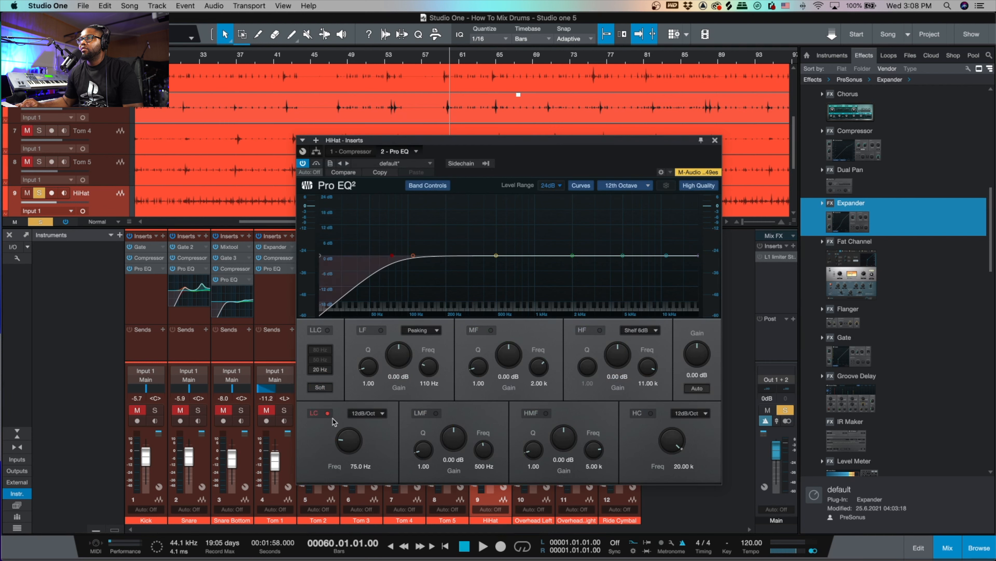
{"action": "left_click_drag", "start_coordinate": [353, 449], "coordinate": [354, 433]}
{"action": "key", "text": "space"}
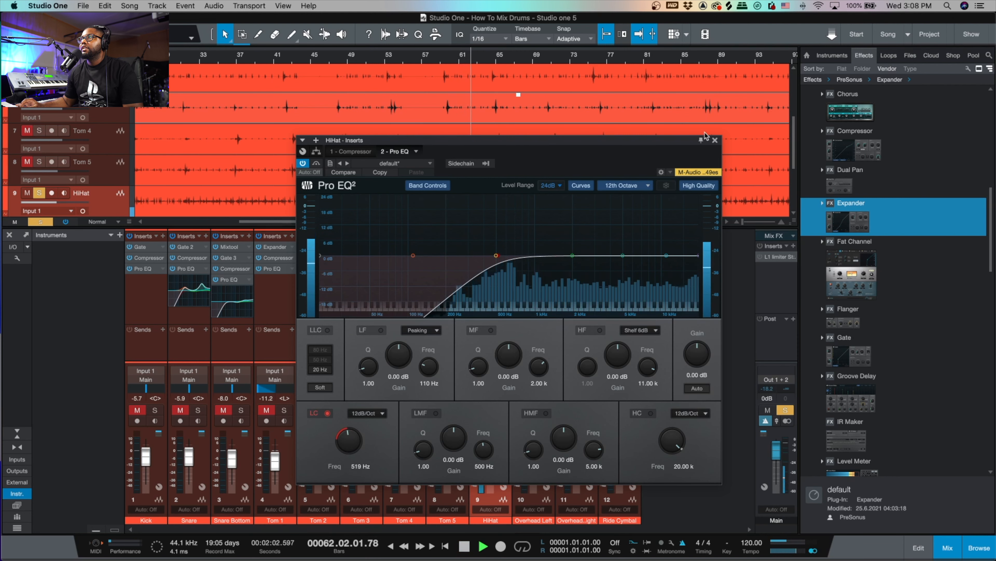
{"action": "left_click", "coordinate": [715, 141]}
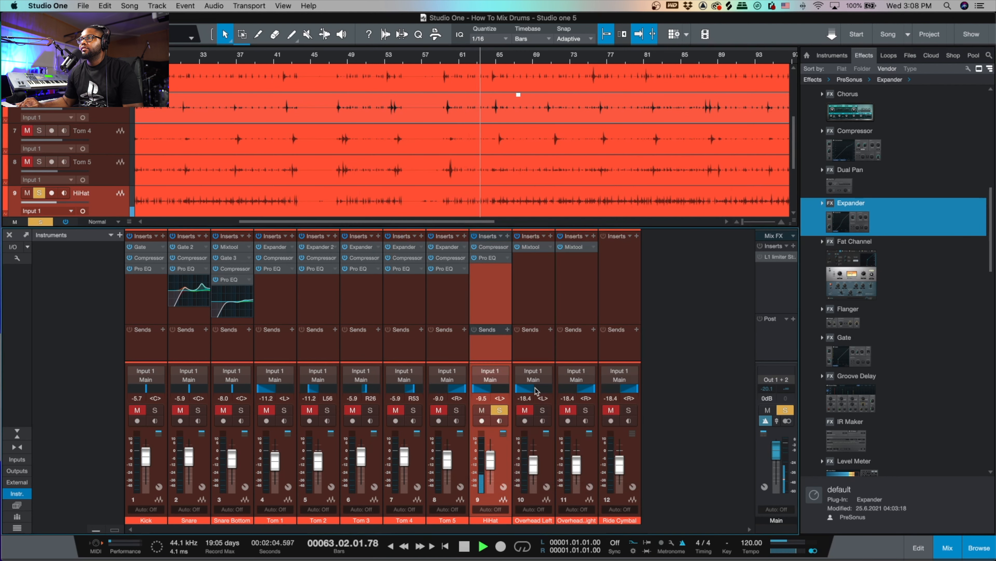
{"action": "left_click", "coordinate": [498, 410]}
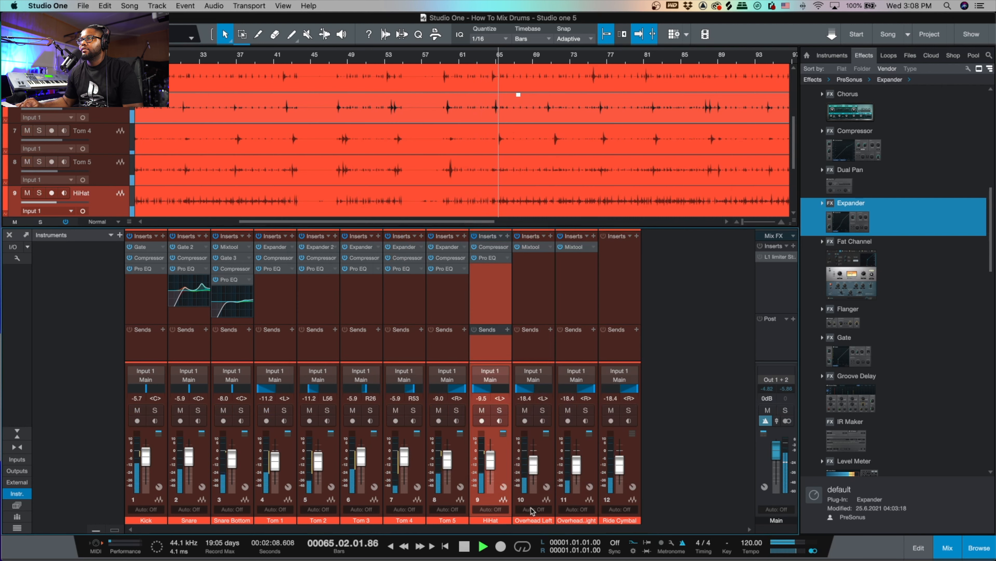
Step: Select the Overhead Left, Overhead Right and Ride Cymbal channels and raise their faders together to -15.3 dB during playback
{"action": "left_click", "coordinate": [532, 522]}
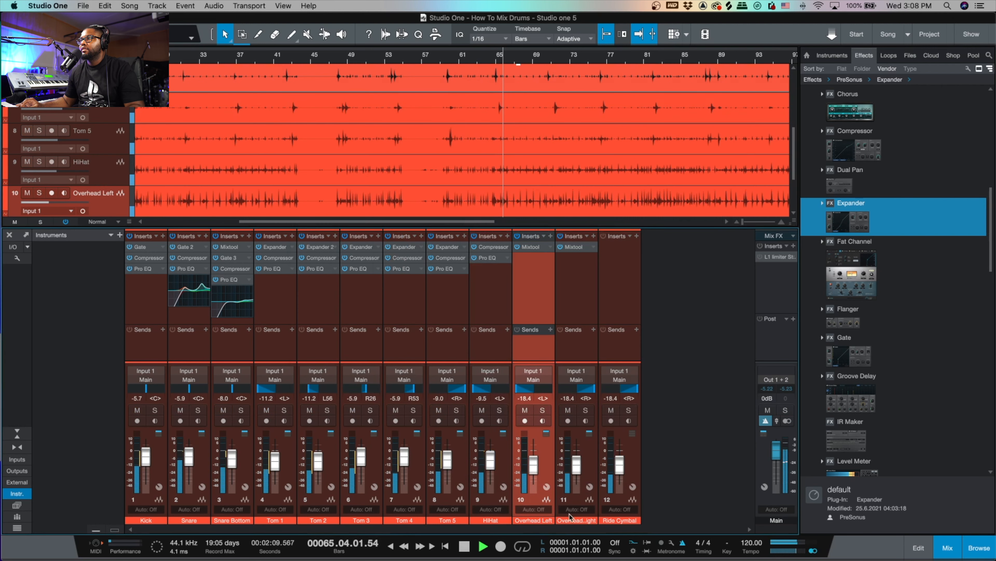
{"action": "left_click", "coordinate": [616, 521], "text": "shift"}
{"action": "key", "text": "space"}
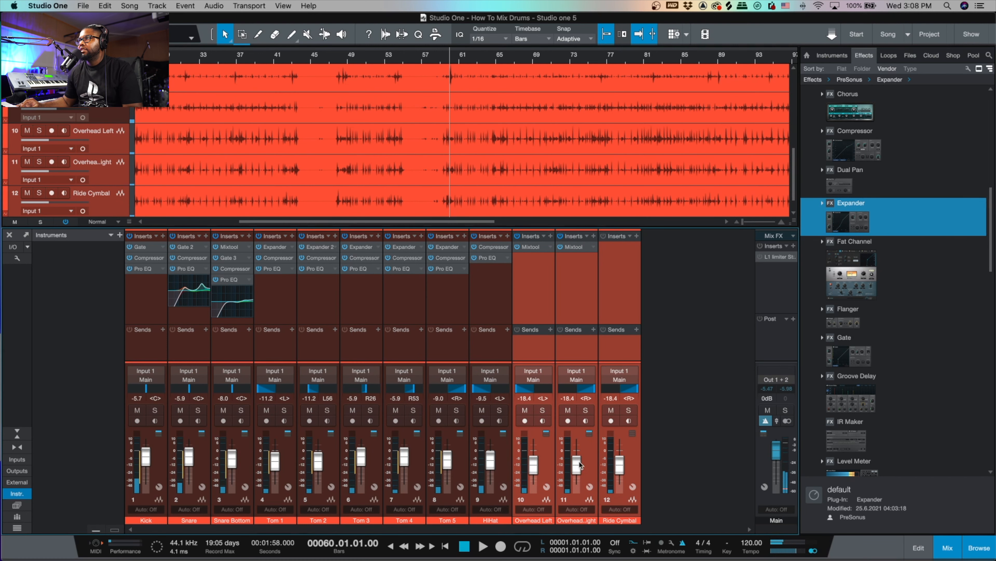
{"action": "key", "text": "space"}
{"action": "left_click_drag", "start_coordinate": [578, 466], "coordinate": [576, 464]}
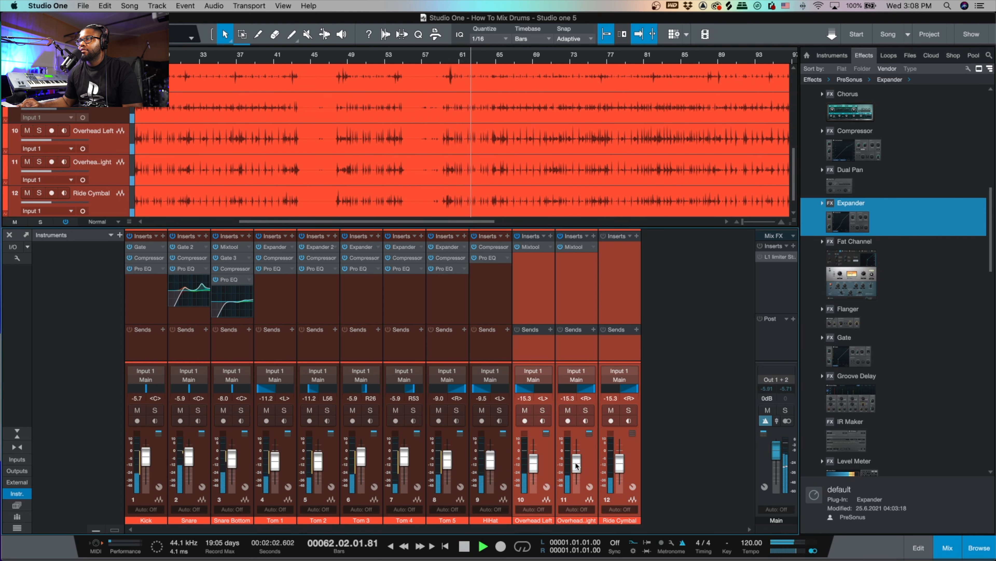
Step: Stop playback and route the Overhead Left, Overhead Right and Ride Cymbal channels together to a new bus
{"action": "left_click", "coordinate": [510, 521]}
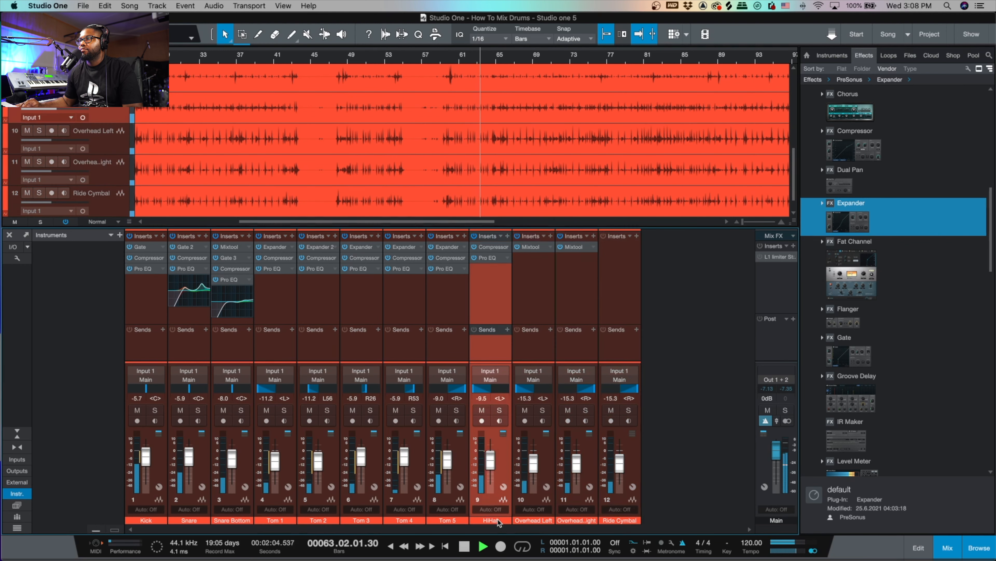
{"action": "key", "text": "space"}
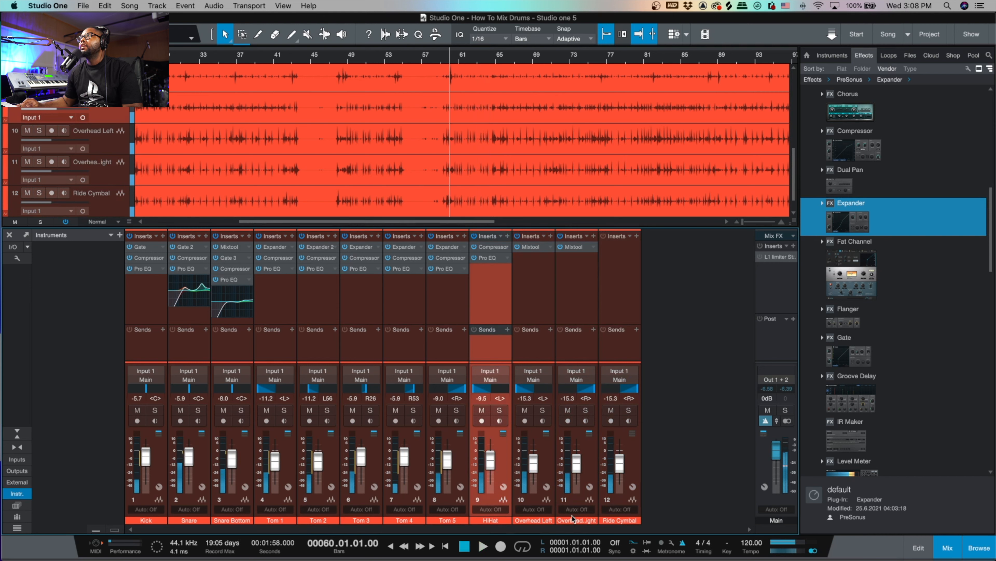
{"action": "left_click", "coordinate": [549, 521]}
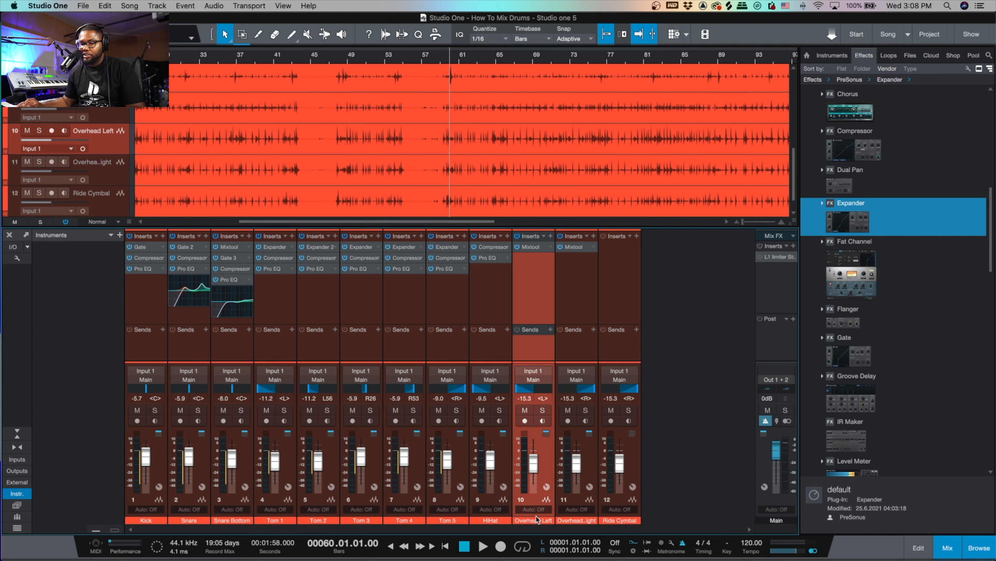
{"action": "left_click", "coordinate": [634, 461], "text": "shift"}
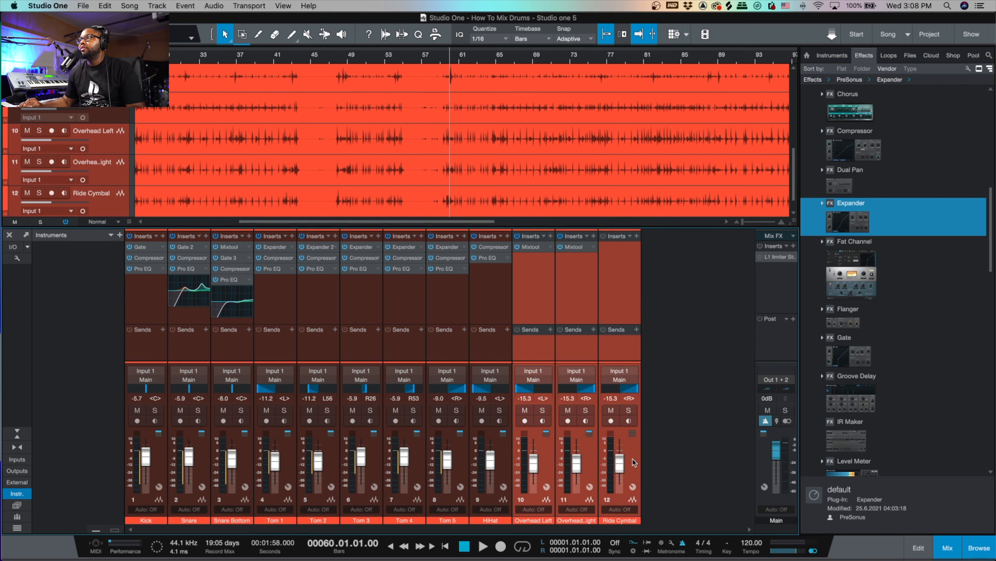
{"action": "right_click", "coordinate": [635, 455]}
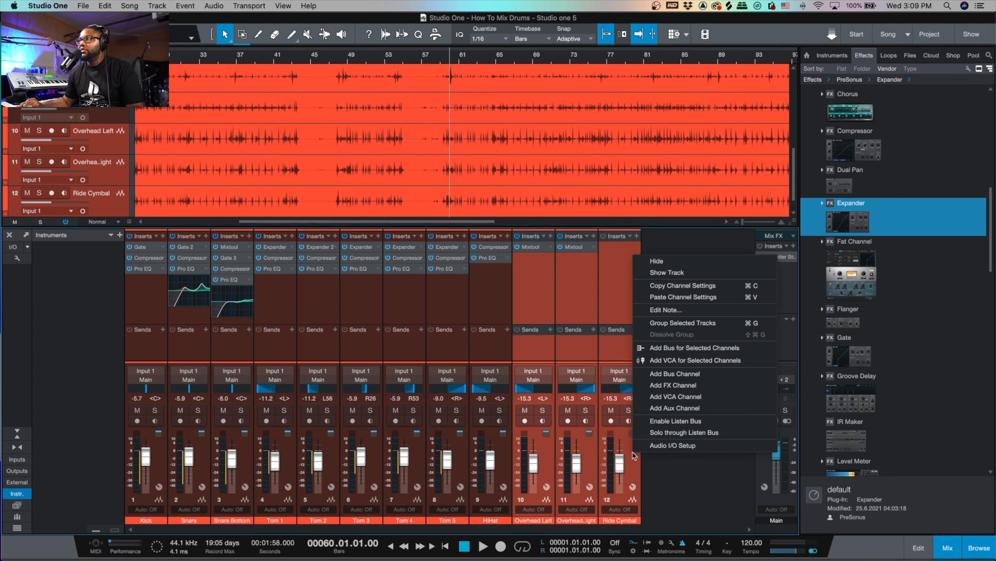
{"action": "left_click", "coordinate": [710, 348]}
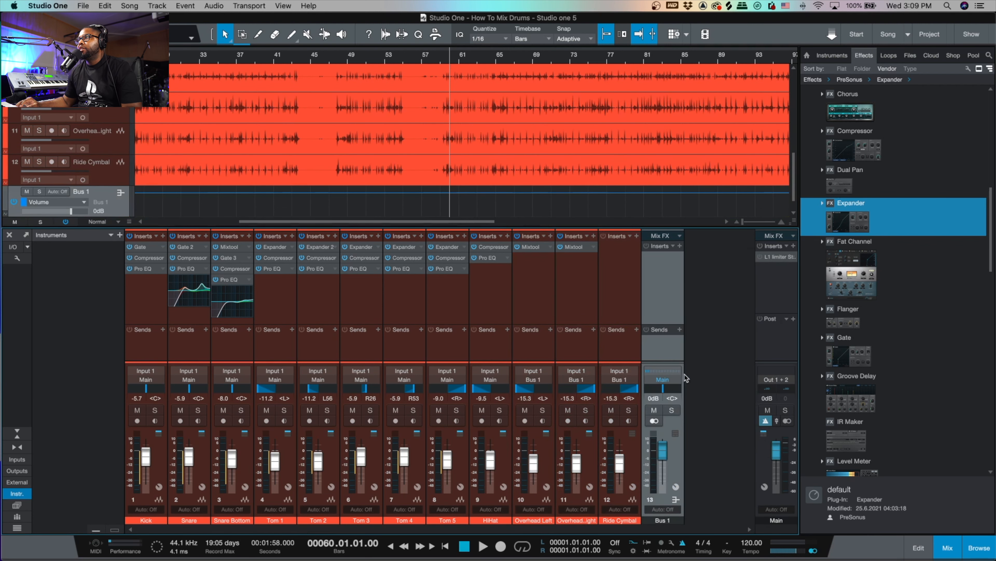
Step: Rename the new bus channel to Overheads
{"action": "double_click", "coordinate": [667, 520]}
{"action": "right_click", "coordinate": [667, 521]}
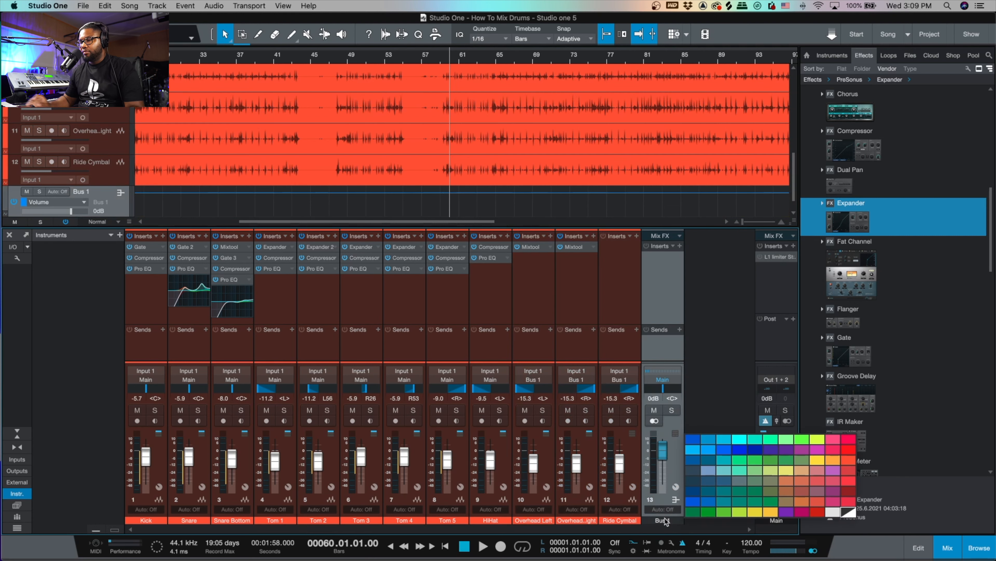
{"action": "left_click", "coordinate": [667, 521]}
{"action": "key", "text": "Caps_Lock"}
{"action": "key", "text": "Caps_Lock"}
{"action": "key", "text": "F5"}
{"action": "double_click", "coordinate": [665, 519]}
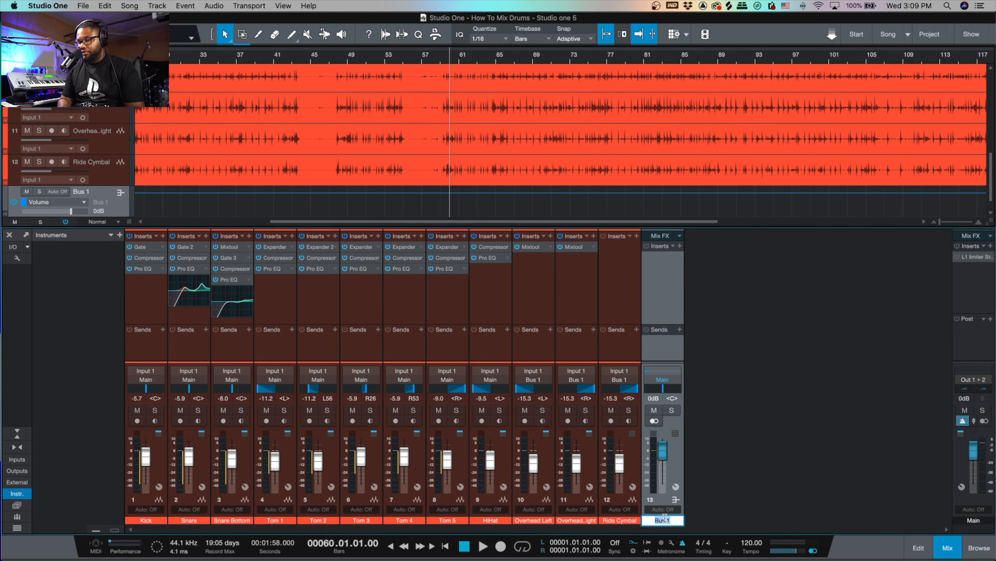
{"action": "type", "text": "Overheads"}
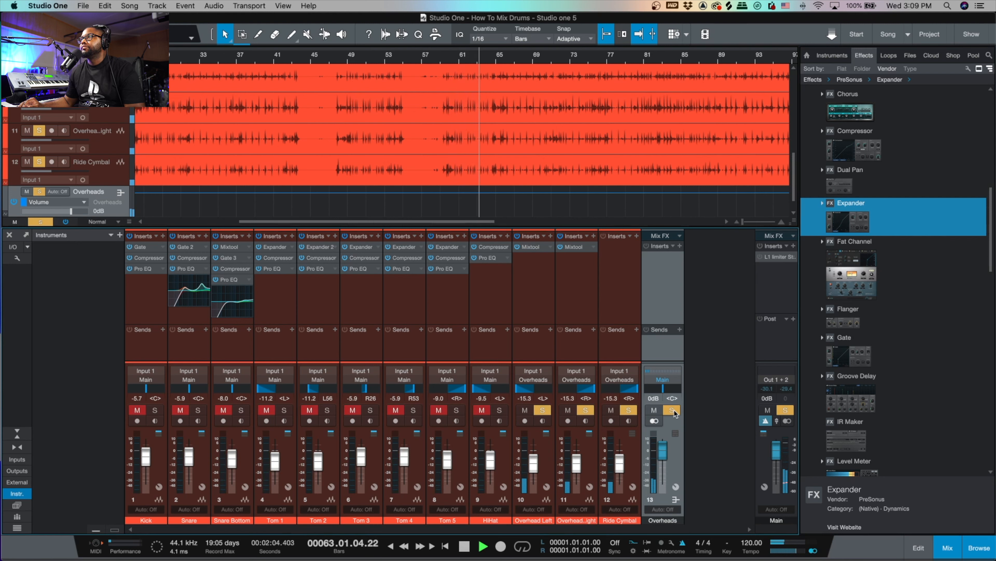
Step: Copy the HiHat's Compressor onto the Overheads bus and set its threshold to -36.40 dB while listening to the soloed bus
{"action": "key", "text": "space"}
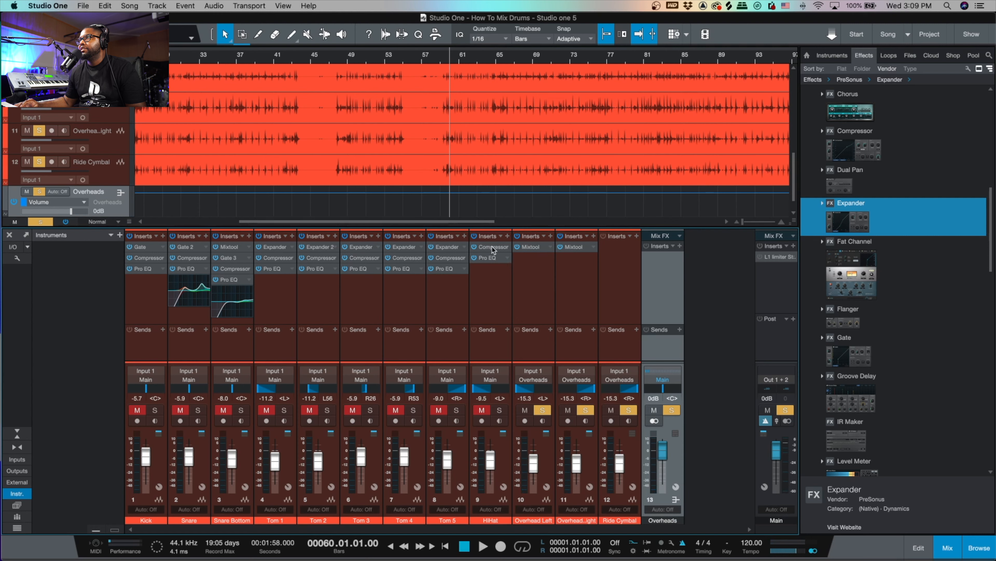
{"action": "left_click_drag", "start_coordinate": [493, 250], "coordinate": [662, 260]}
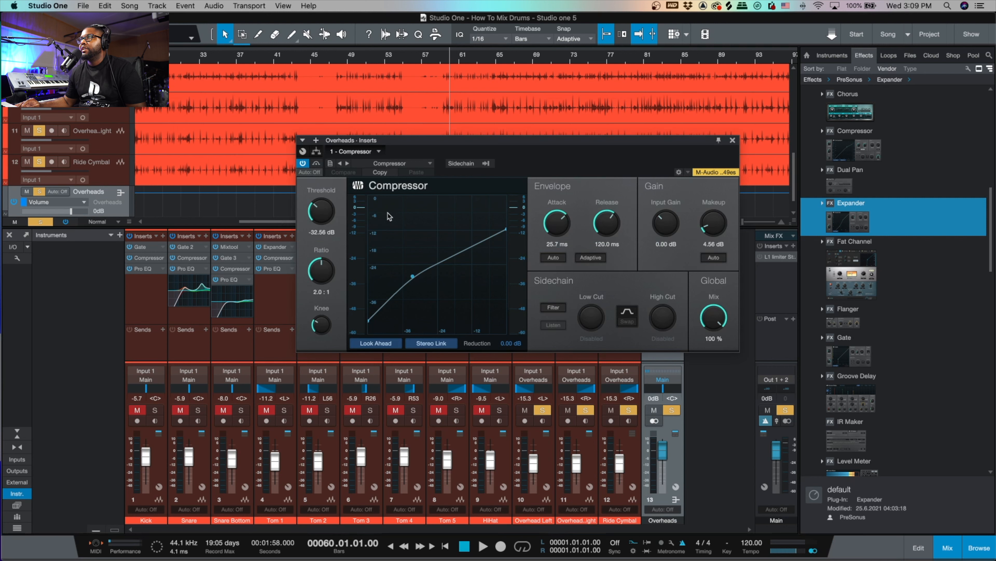
{"action": "key", "text": "space"}
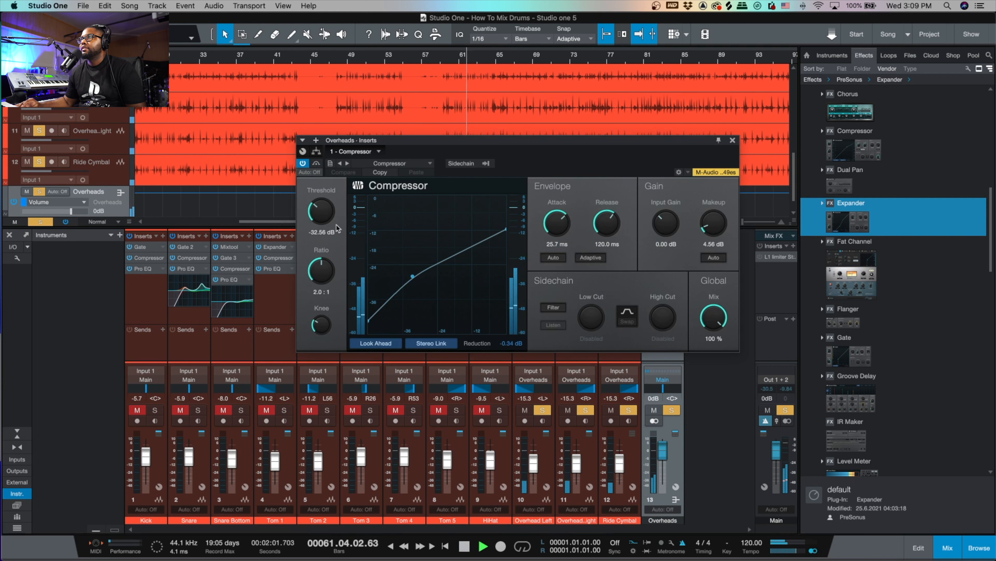
{"action": "left_click_drag", "start_coordinate": [330, 215], "coordinate": [330, 223]}
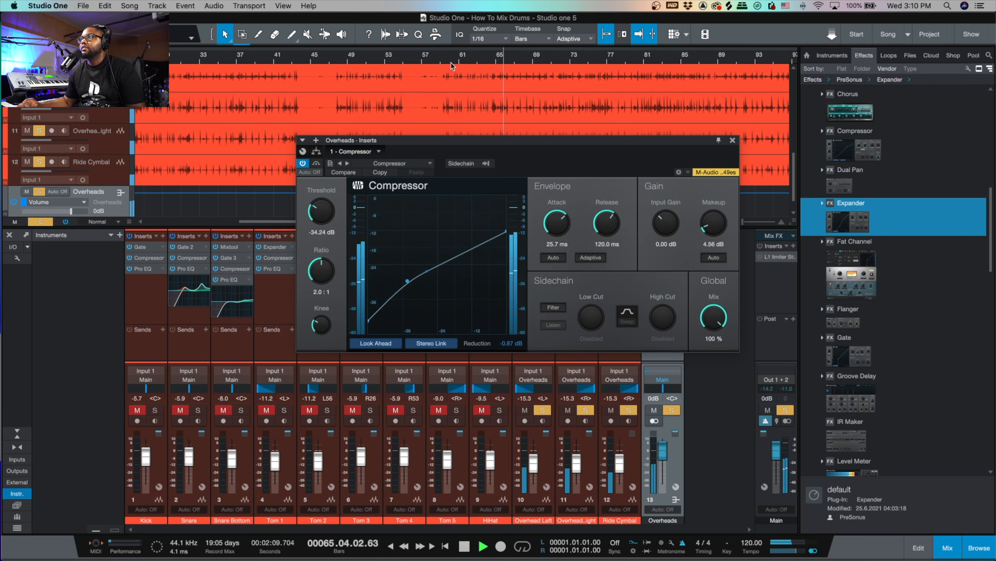
{"action": "left_click_drag", "start_coordinate": [321, 211], "coordinate": [322, 213]}
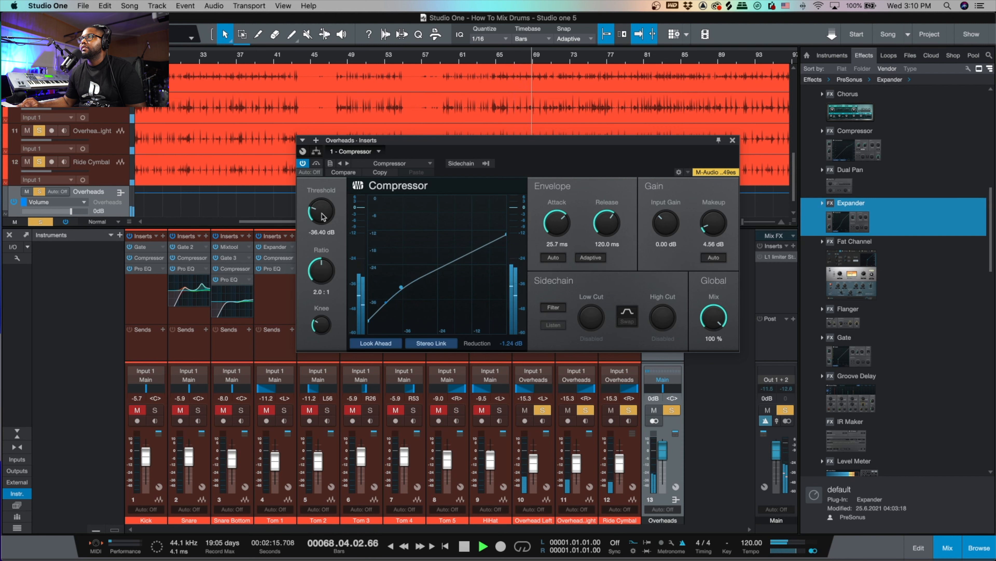
{"action": "key", "text": "space"}
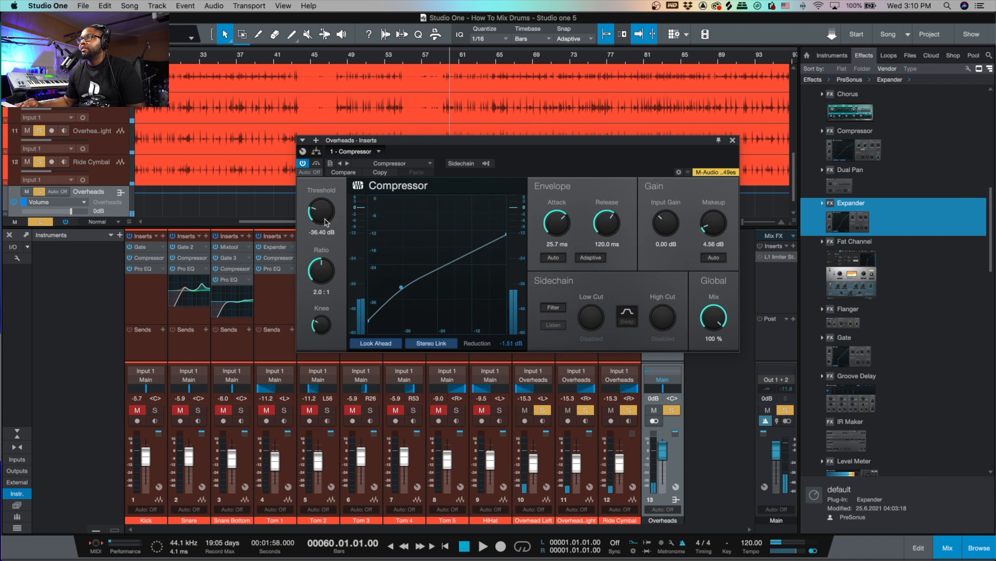
{"action": "left_click", "coordinate": [732, 140]}
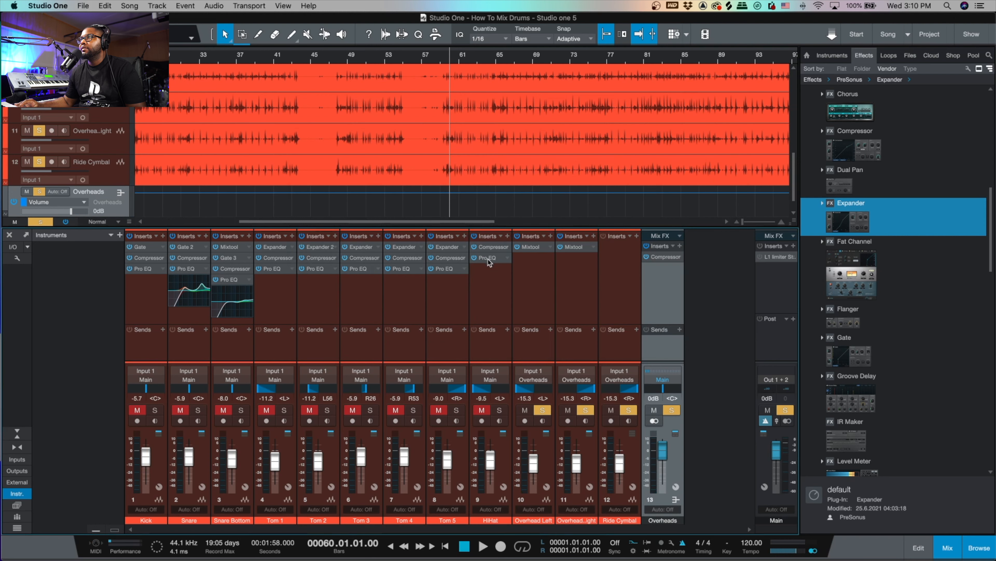
Step: Copy the HiHat's Pro EQ onto the Overheads bus and set its low cut frequency to 355 Hz during playback
{"action": "left_click_drag", "start_coordinate": [490, 262], "coordinate": [669, 274]}
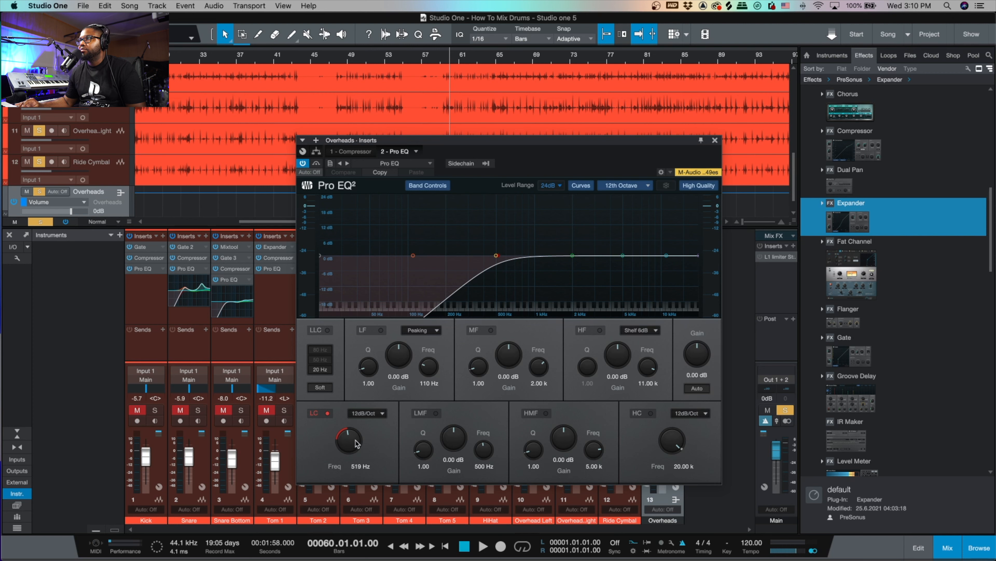
{"action": "key", "text": "space"}
{"action": "mouse_move", "coordinate": [354, 439]}
{"action": "left_mouse_down"}
{"action": "mouse_move", "coordinate": [340, 457]}
{"action": "mouse_move", "coordinate": [348, 435]}
{"action": "left_mouse_up"}
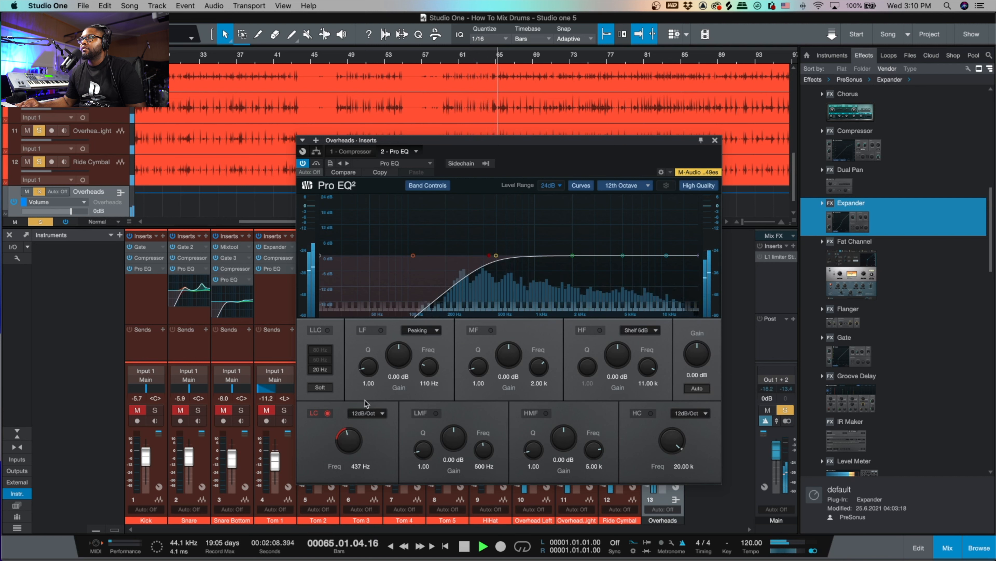
{"action": "left_click_drag", "start_coordinate": [348, 436], "coordinate": [349, 445]}
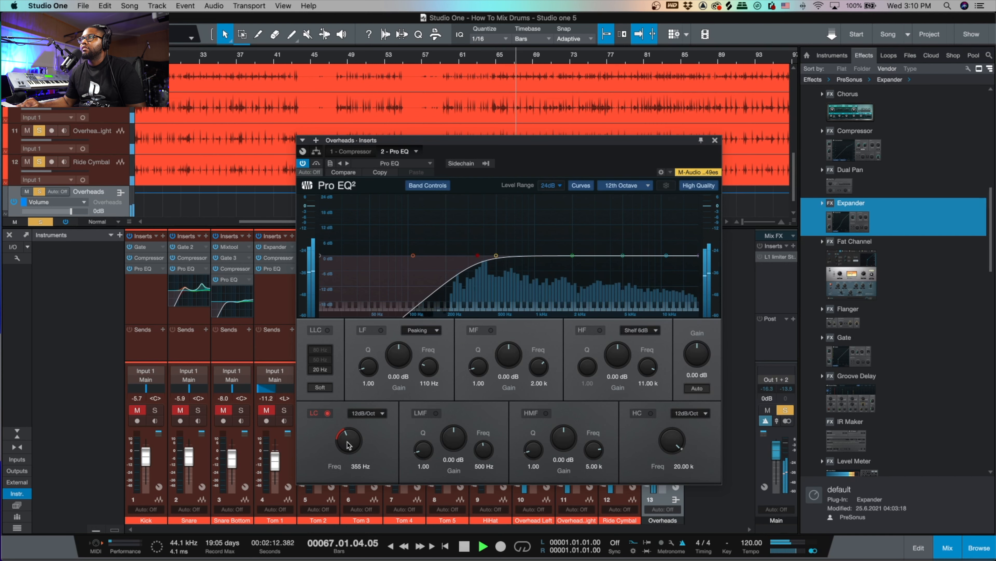
{"action": "key", "text": "space"}
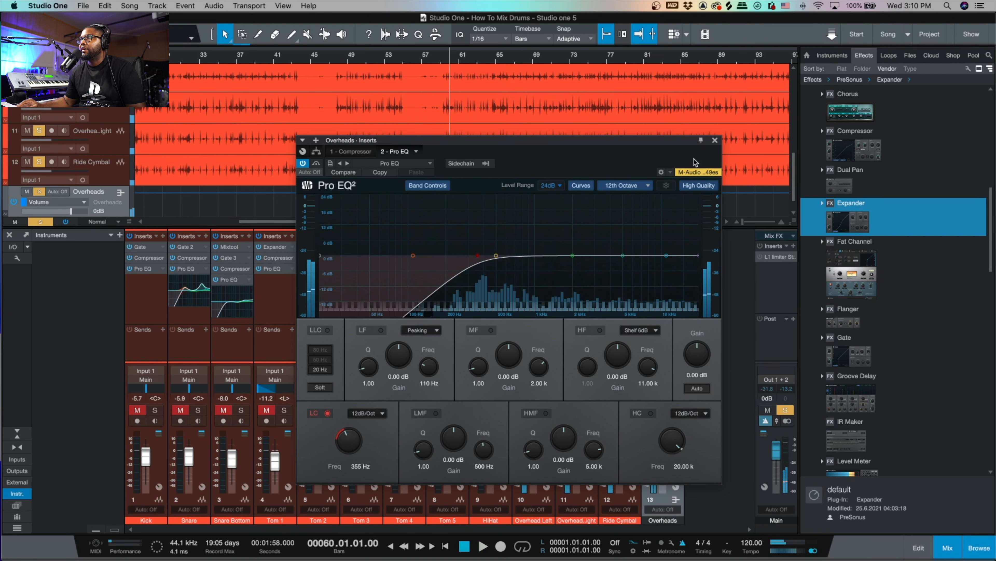
{"action": "left_click", "coordinate": [715, 140]}
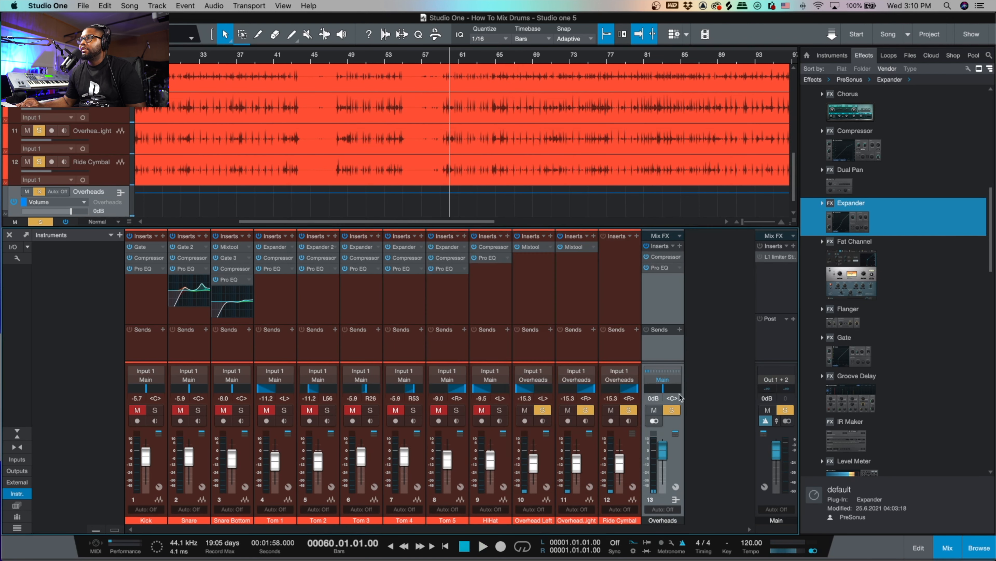
Step: Unsolo the Overheads bus and play back the full drum mix
{"action": "left_click", "coordinate": [672, 411]}
{"action": "key", "text": "space"}
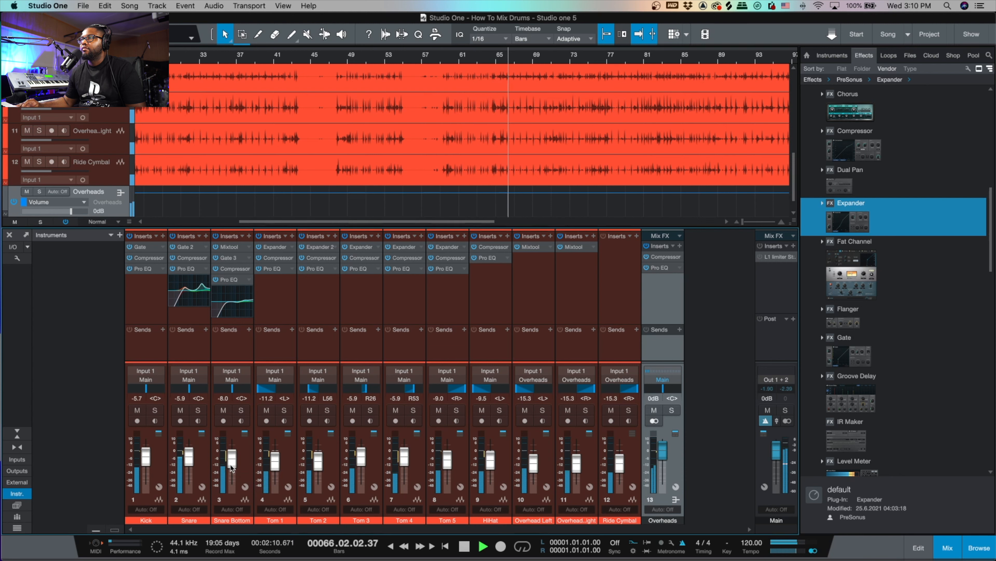
{"action": "key", "text": "space"}
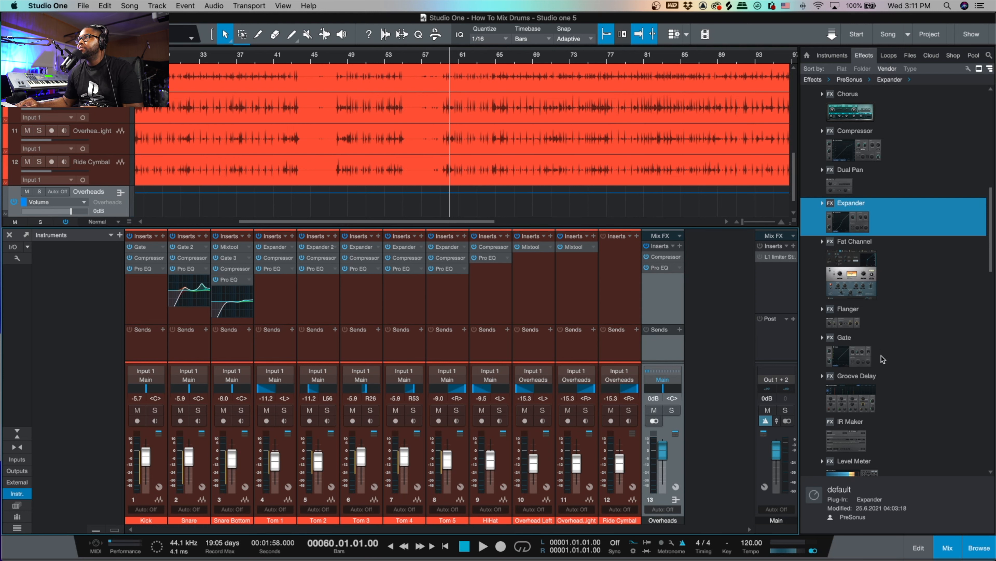
Step: Add a Mixverb send to the Snare channel, with the reverb's pre-delay at 0.00 ms and damping at 7.0 %
{"action": "scroll", "coordinate": [885, 333], "scroll_direction": "down", "scroll_amount": 10}
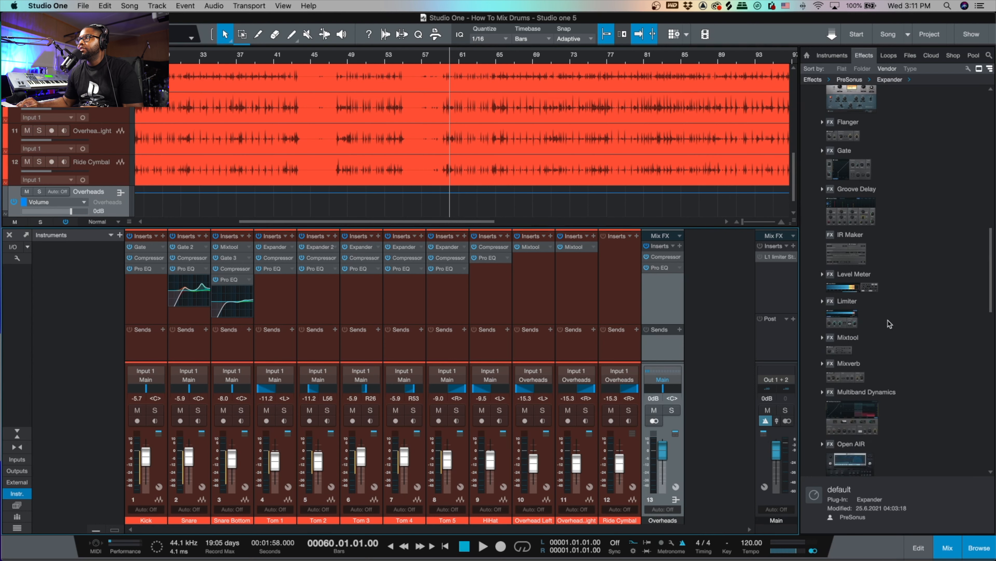
{"action": "scroll", "coordinate": [889, 325], "scroll_direction": "down", "scroll_amount": 3}
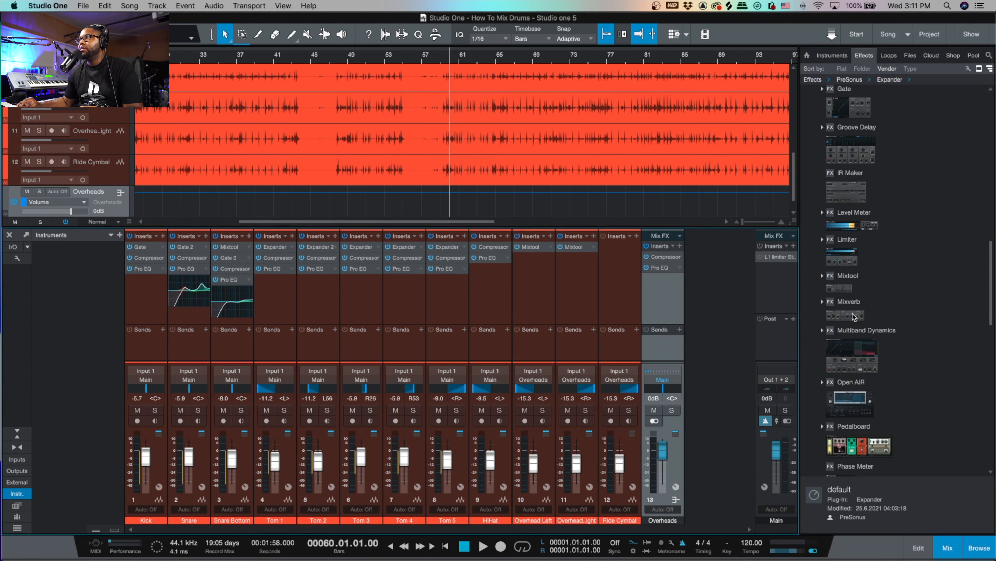
{"action": "left_click_drag", "start_coordinate": [840, 317], "coordinate": [187, 342]}
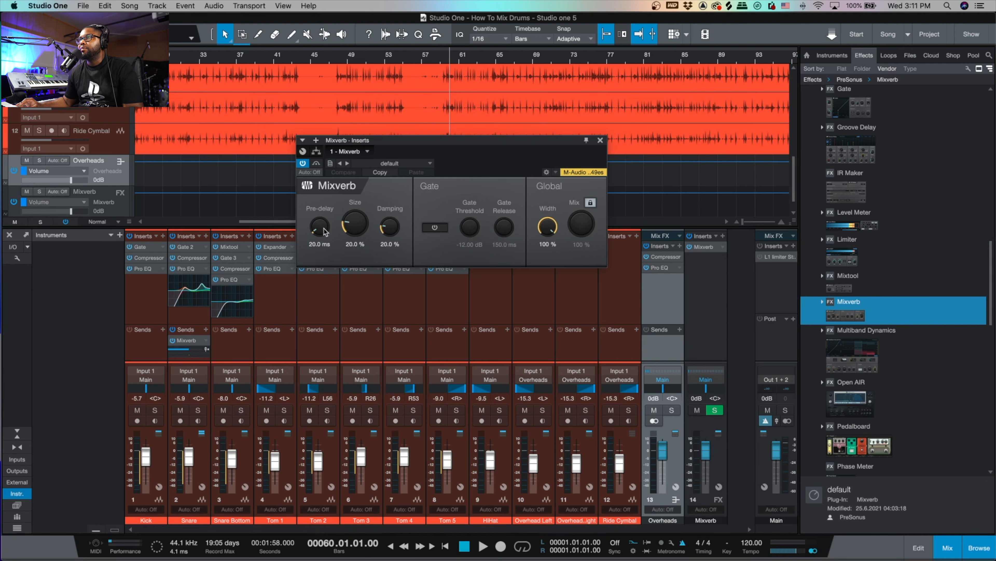
{"action": "left_click_drag", "start_coordinate": [321, 232], "coordinate": [323, 252]}
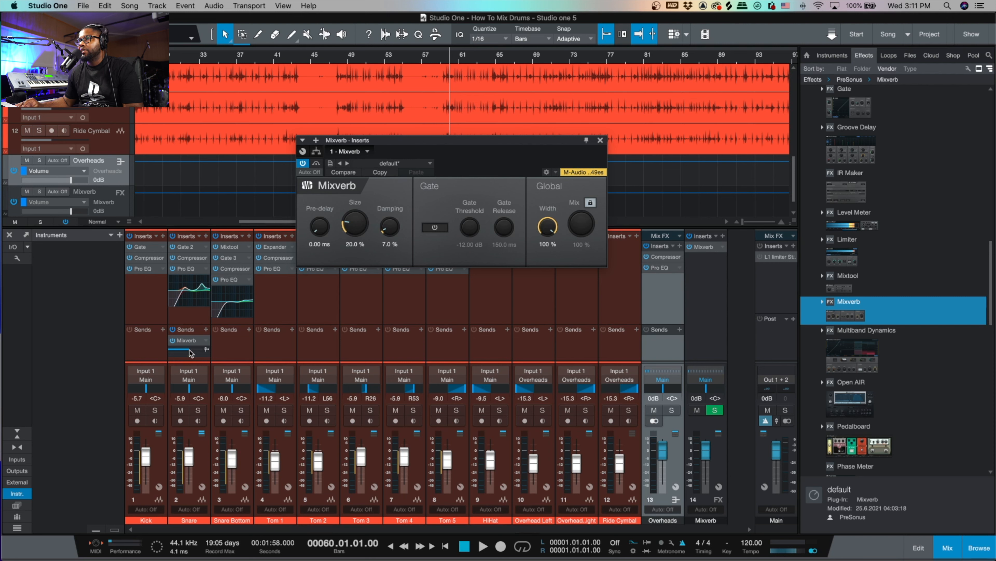
Step: Lower the Snare's Mixverb send level to -13.8 while listening to the mix, and close the reverb's window
{"action": "left_click_drag", "start_coordinate": [189, 353], "coordinate": [183, 353]}
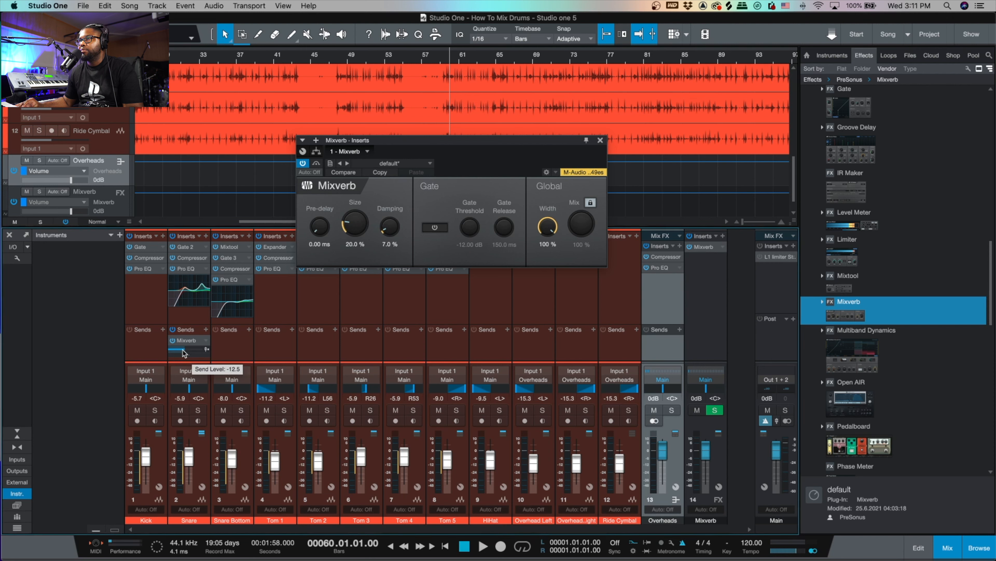
{"action": "key", "text": "space"}
{"action": "left_click_drag", "start_coordinate": [186, 352], "coordinate": [186, 352]}
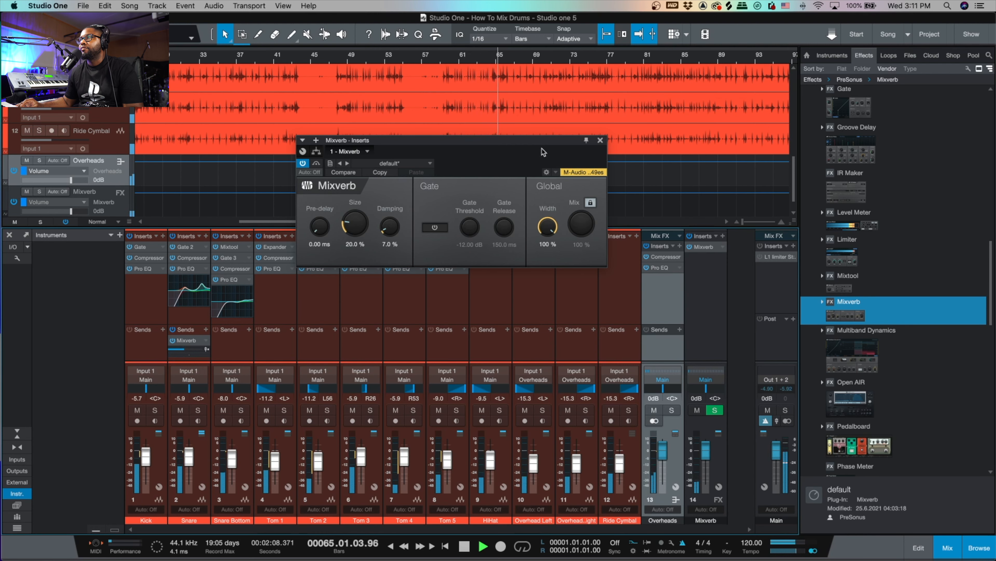
{"action": "left_click", "coordinate": [600, 141]}
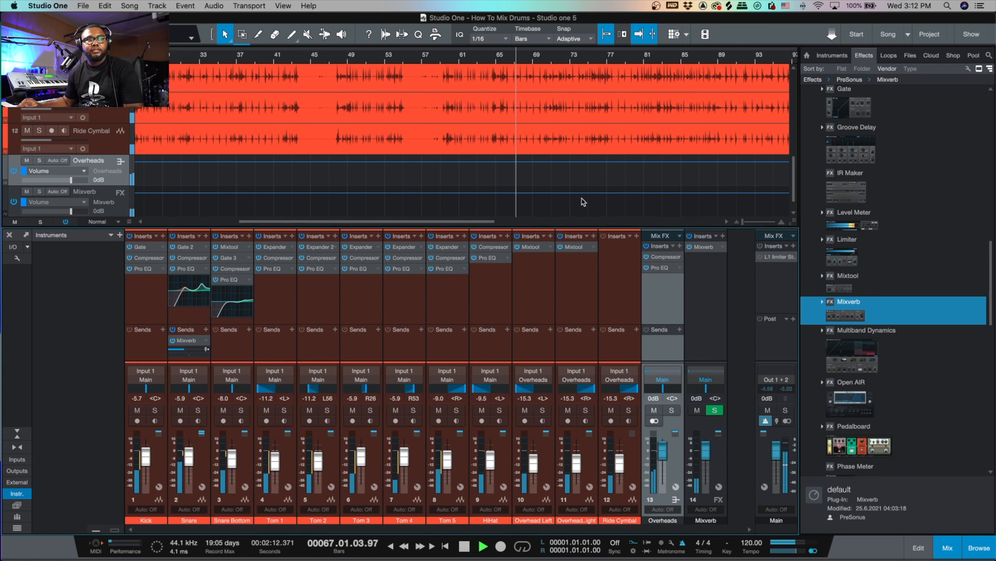
{"action": "mouse_move", "coordinate": [200, 351]}
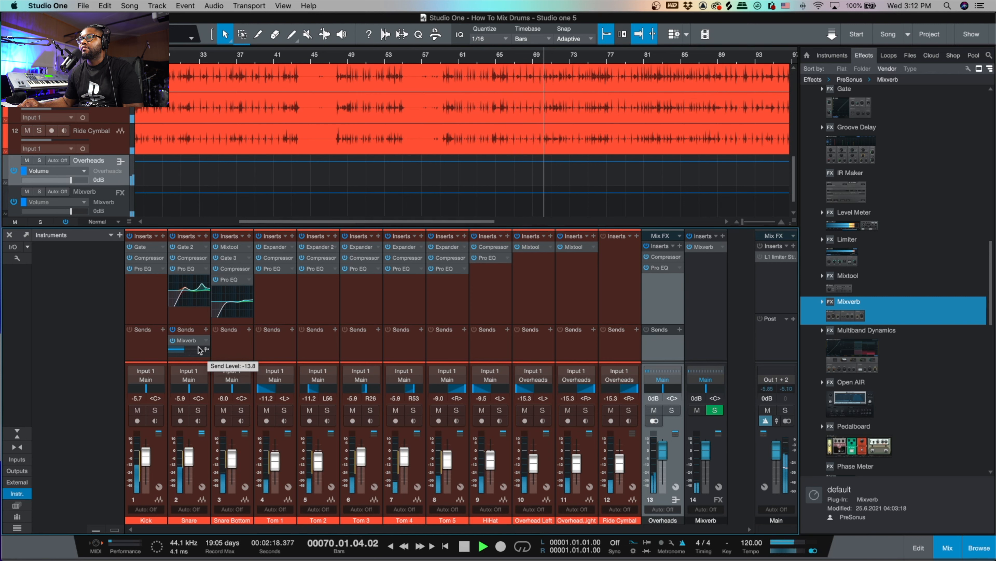
{"action": "key", "text": "space"}
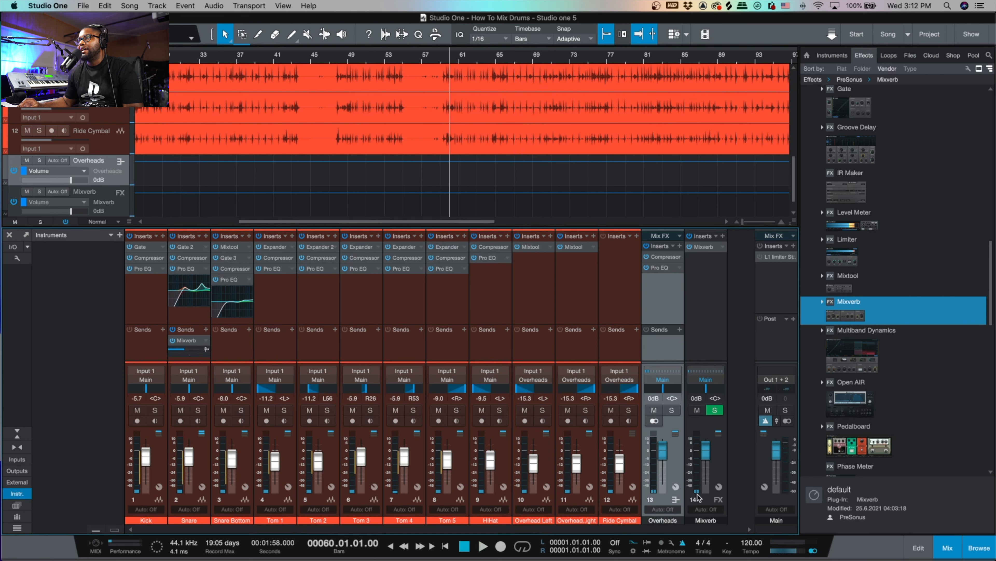
Step: Rename the Mixverb effects channel to Drum Verb and restart playback of the mix
{"action": "left_click", "coordinate": [703, 520]}
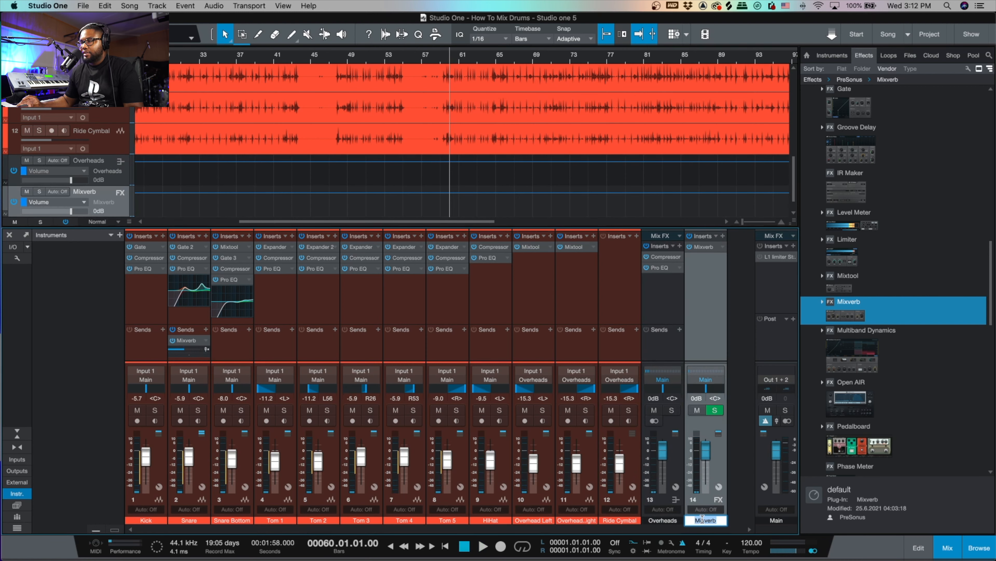
{"action": "double_click", "coordinate": [704, 521]}
{"action": "type", "text": "D"}
{"action": "type", "text": "Verb"}
{"action": "key", "text": "Return"}
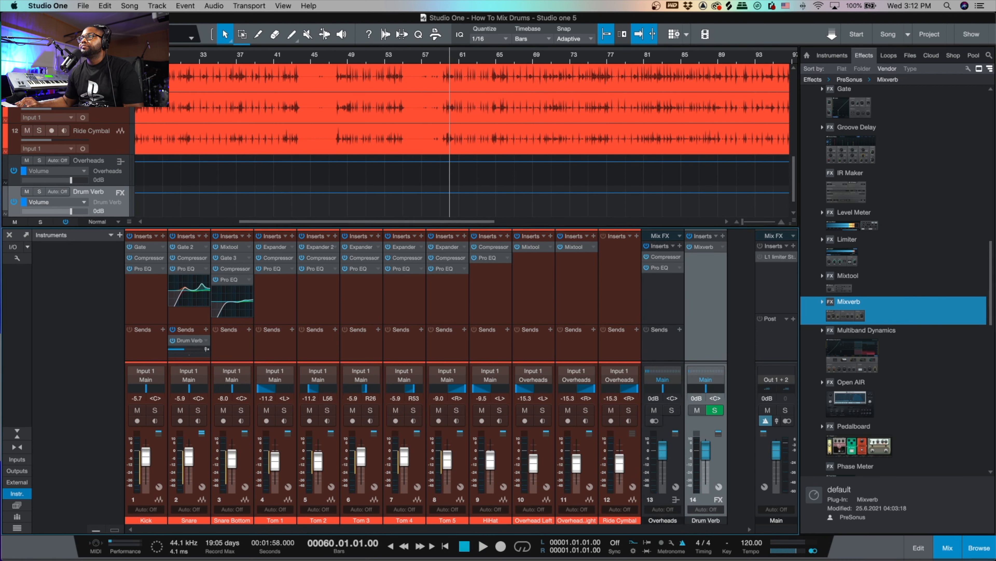
{"action": "key", "text": "space"}
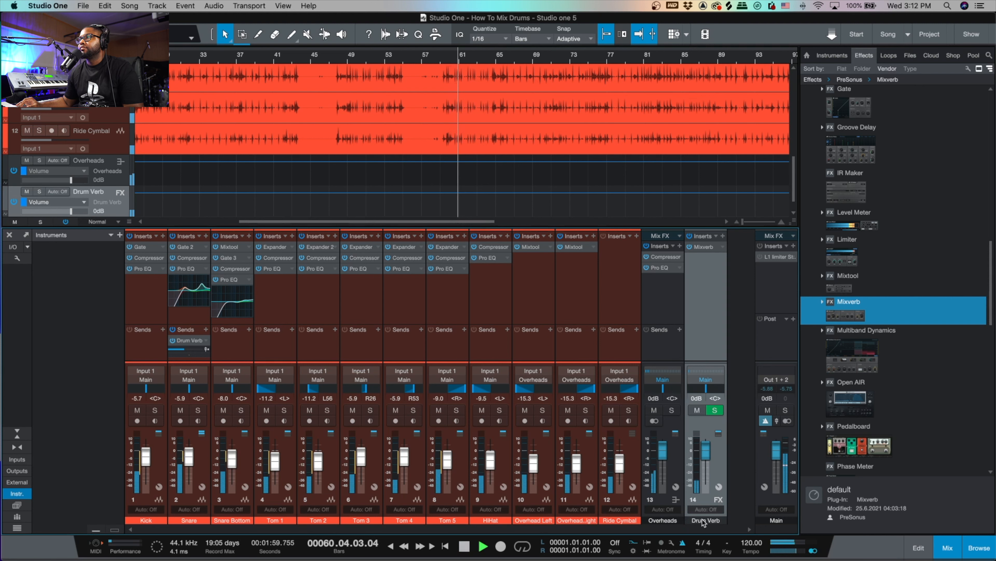
Step: Stop playback, group the Tom 1 through Tom 4 channels into a new bus, and rename that bus Toms
{"action": "key", "text": "space"}
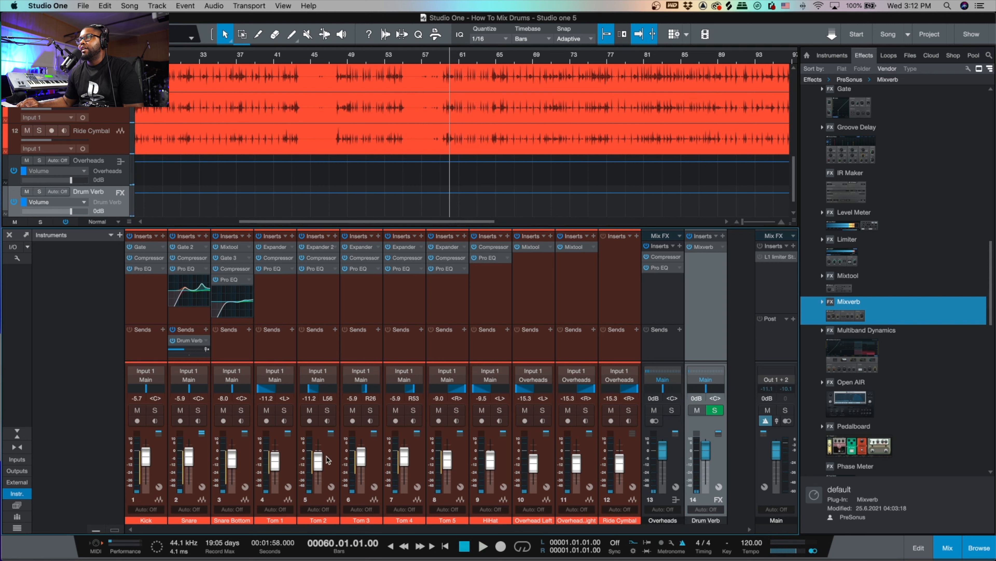
{"action": "left_click", "coordinate": [281, 522]}
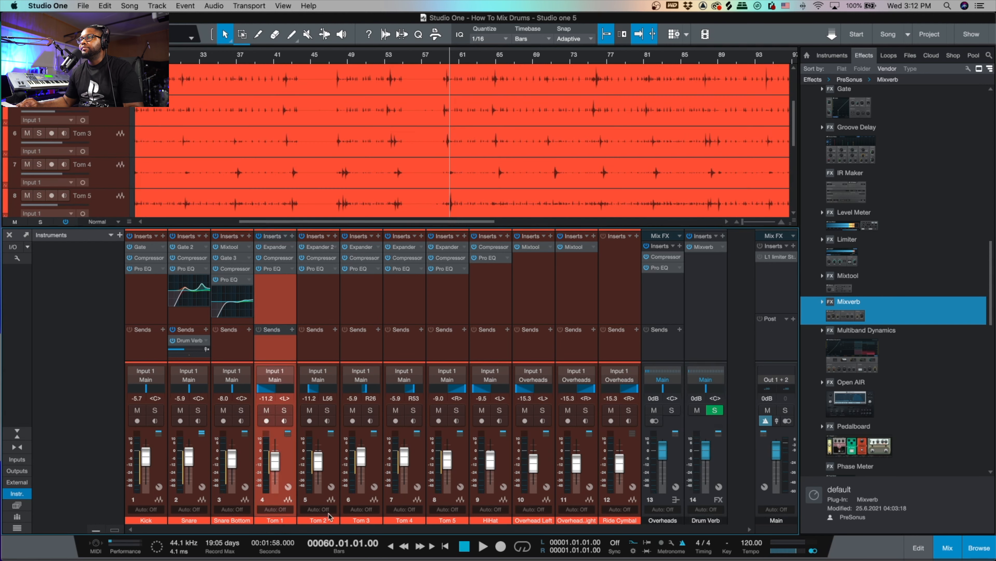
{"action": "left_click", "coordinate": [407, 521], "text": "shift"}
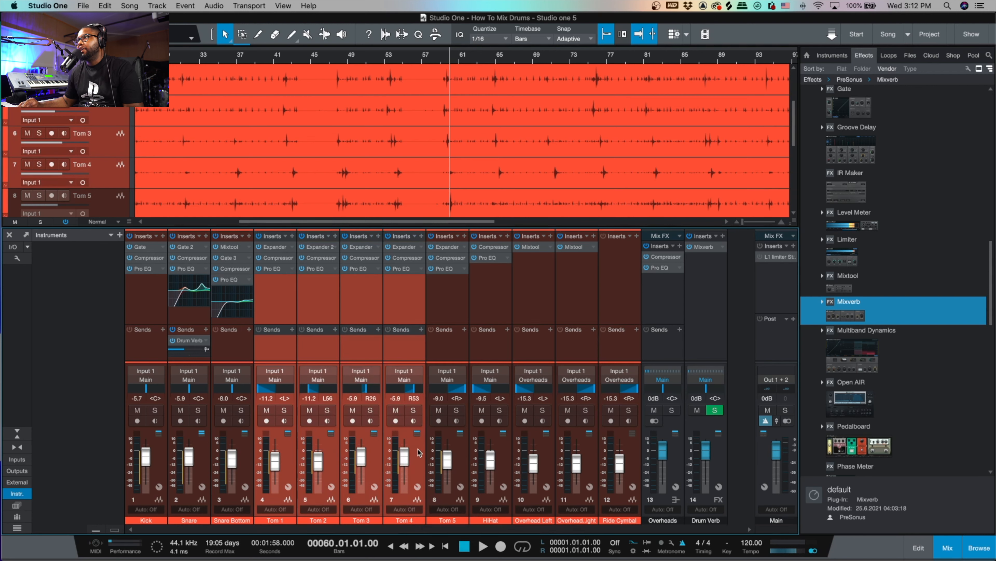
{"action": "right_click", "coordinate": [418, 252]}
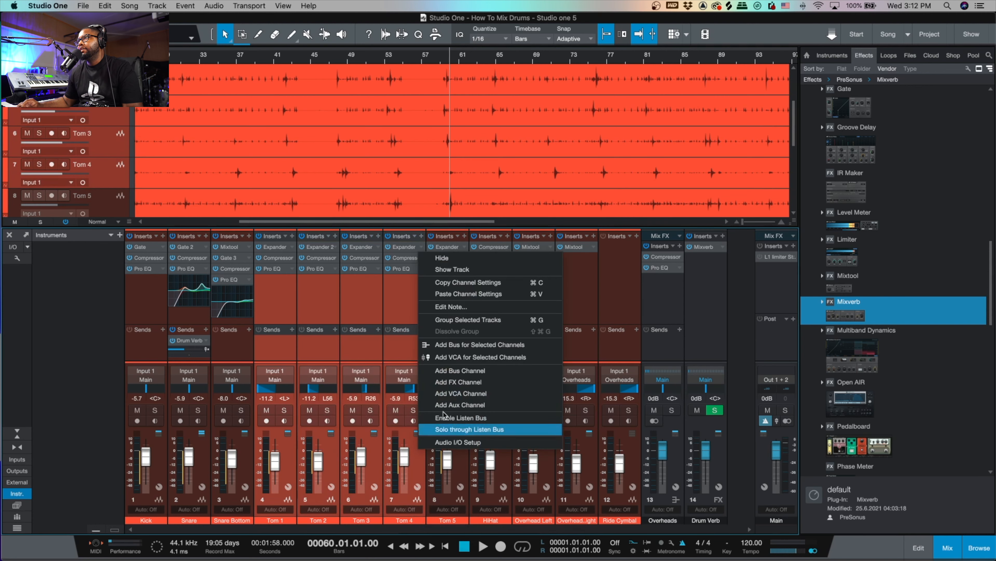
{"action": "left_click", "coordinate": [486, 345]}
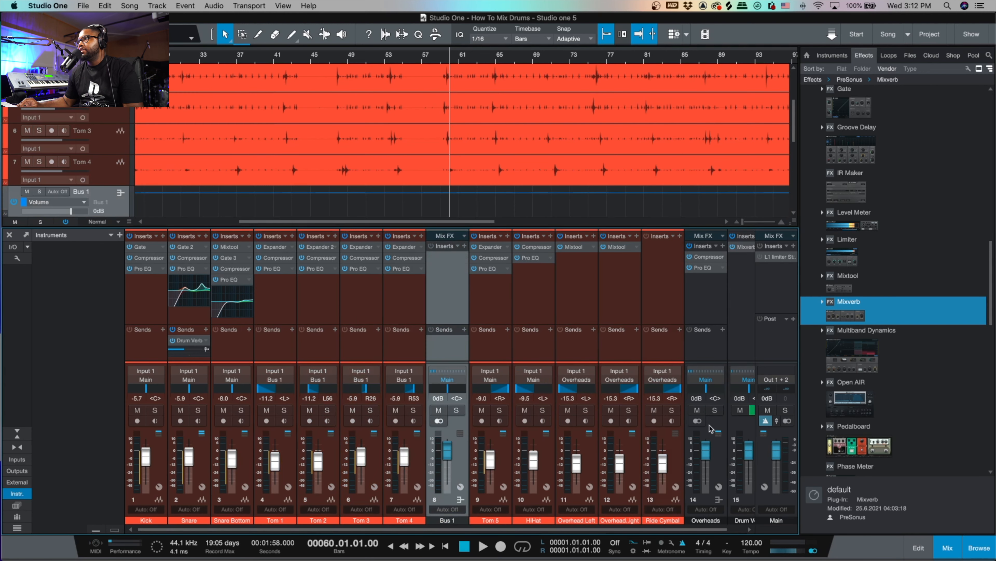
{"action": "double_click", "coordinate": [448, 520]}
{"action": "key", "text": "BackSpace"}
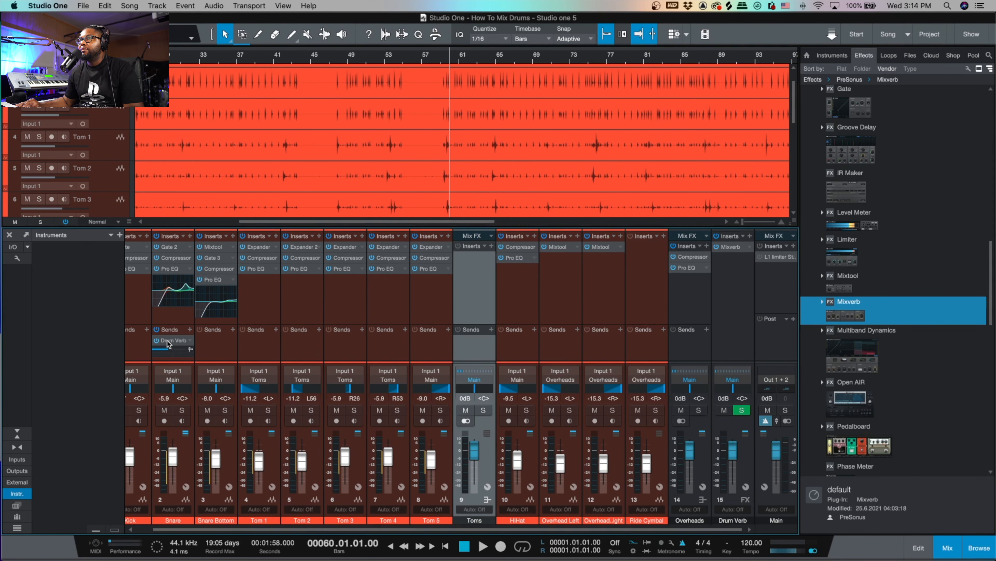
Step: Copy the Snare's Drum Verb send to the Toms bus and play back the mix to hear the reverb
{"action": "left_click_drag", "start_coordinate": [242, 351], "coordinate": [483, 343]}
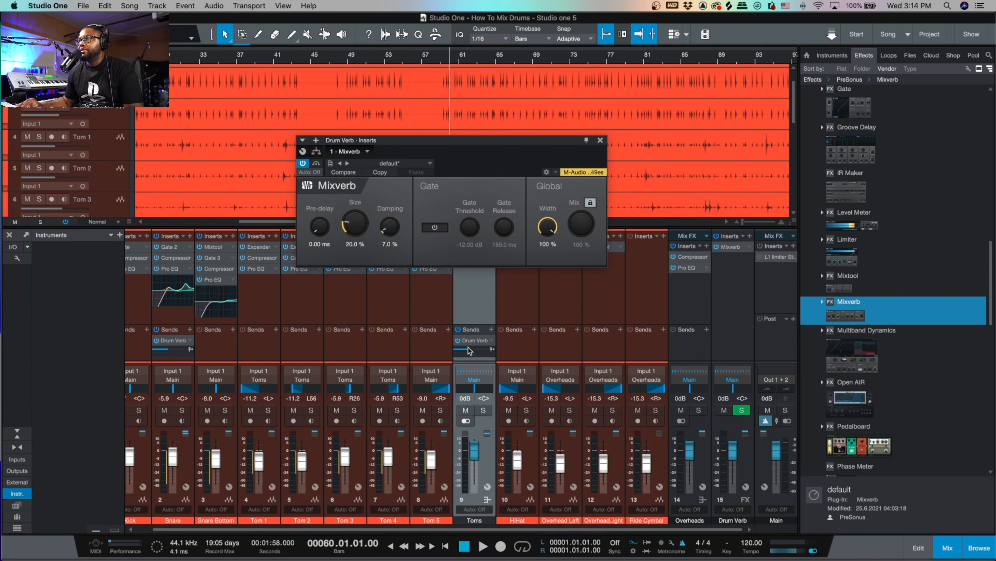
{"action": "key", "text": "space"}
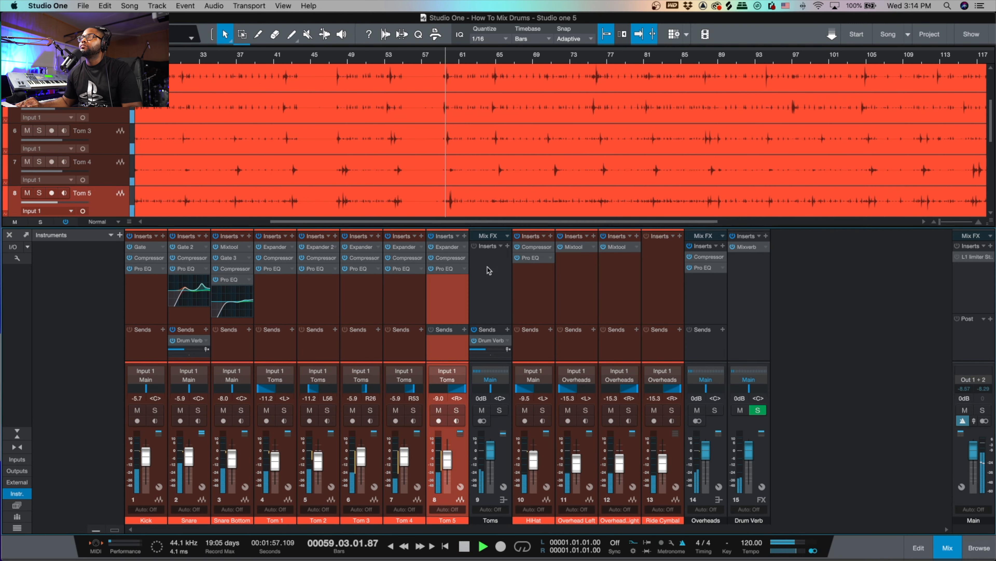
{"action": "key", "text": "space"}
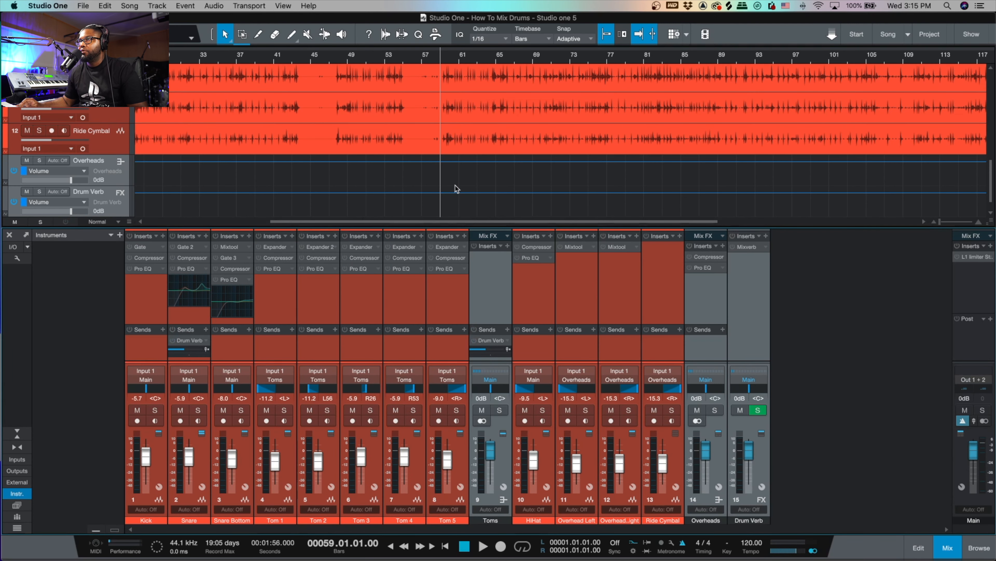